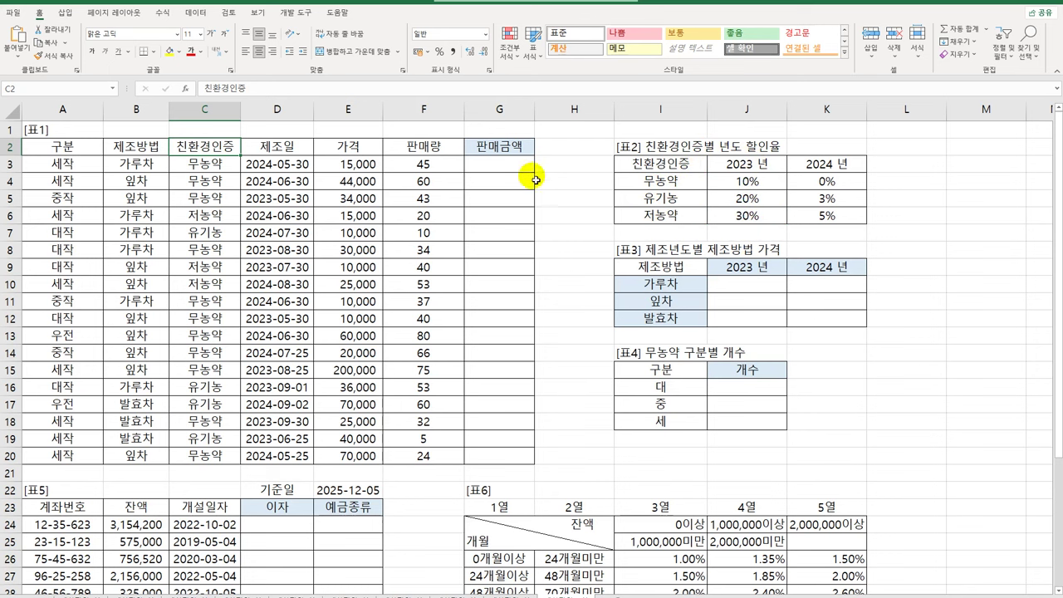
{"action": "left_click_drag", "start_coordinate": [497, 163], "coordinate": [522, 451]}
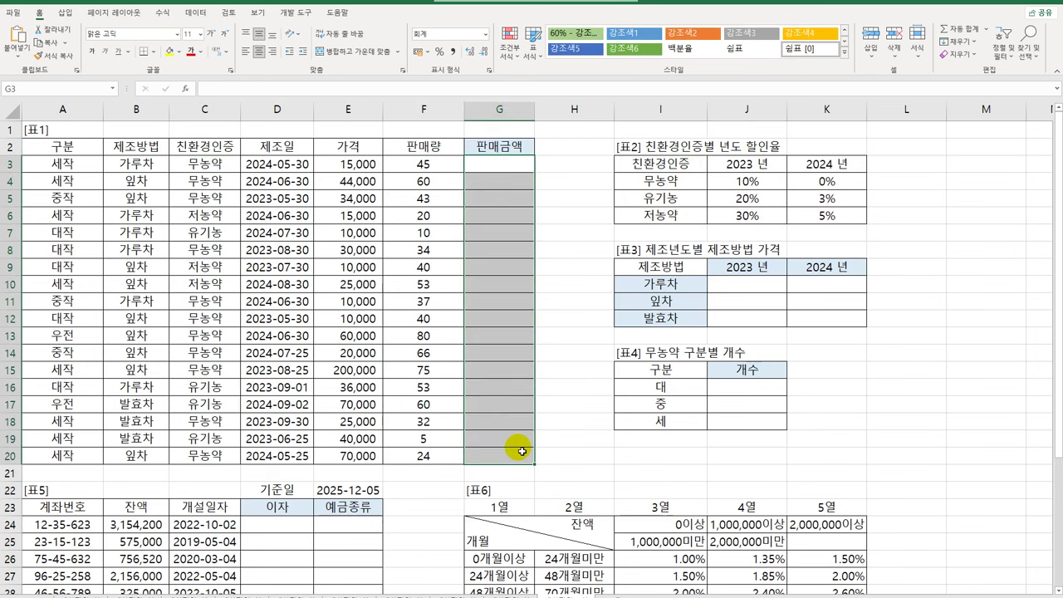
{"action": "left_click", "coordinate": [504, 165]}
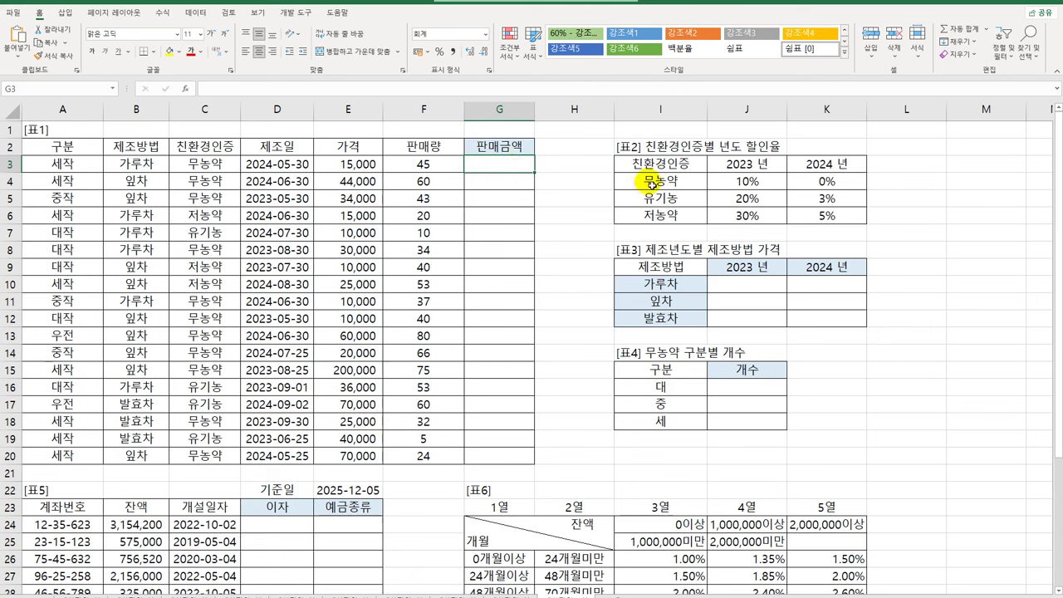
{"action": "left_click_drag", "start_coordinate": [639, 178], "coordinate": [655, 222]}
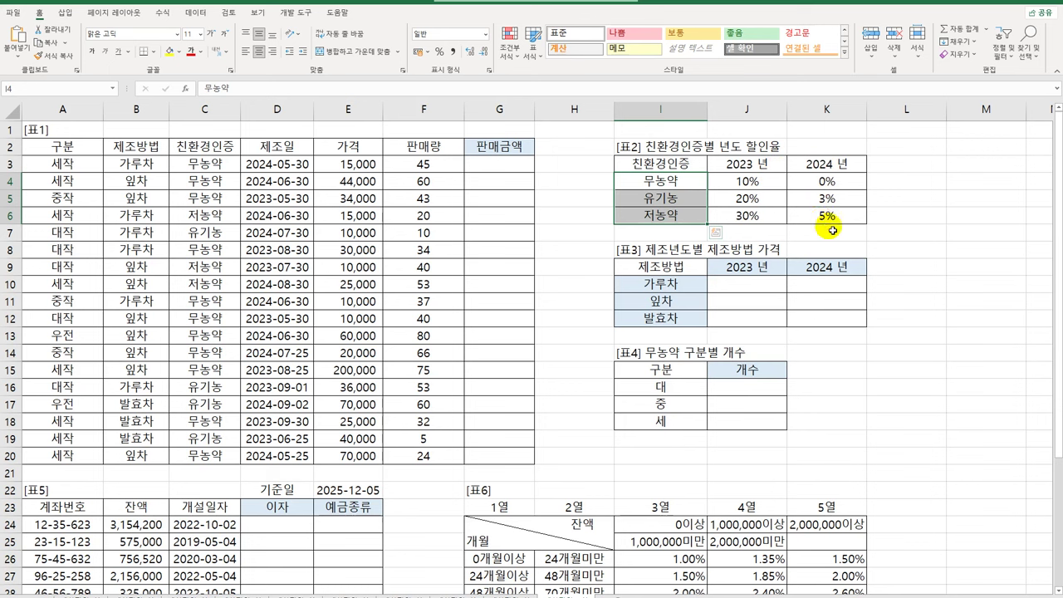
Start a VLOOKUP formula in G3 with C3 as the lookup value and the absolute range $I$4:$K$6 as the table.
{"action": "left_click", "coordinate": [526, 172]}
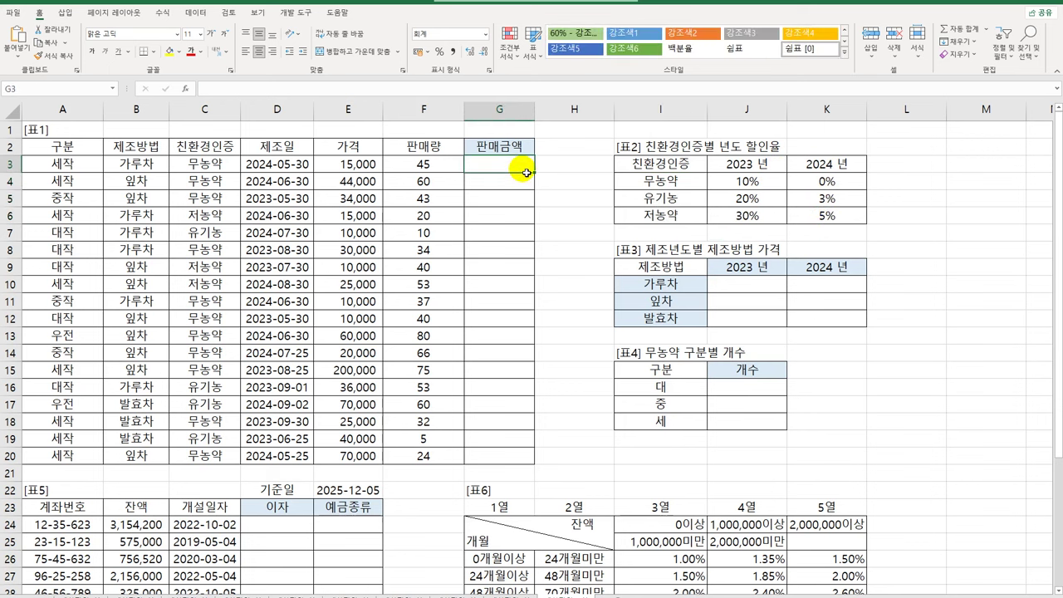
{"action": "type", "text": "="}
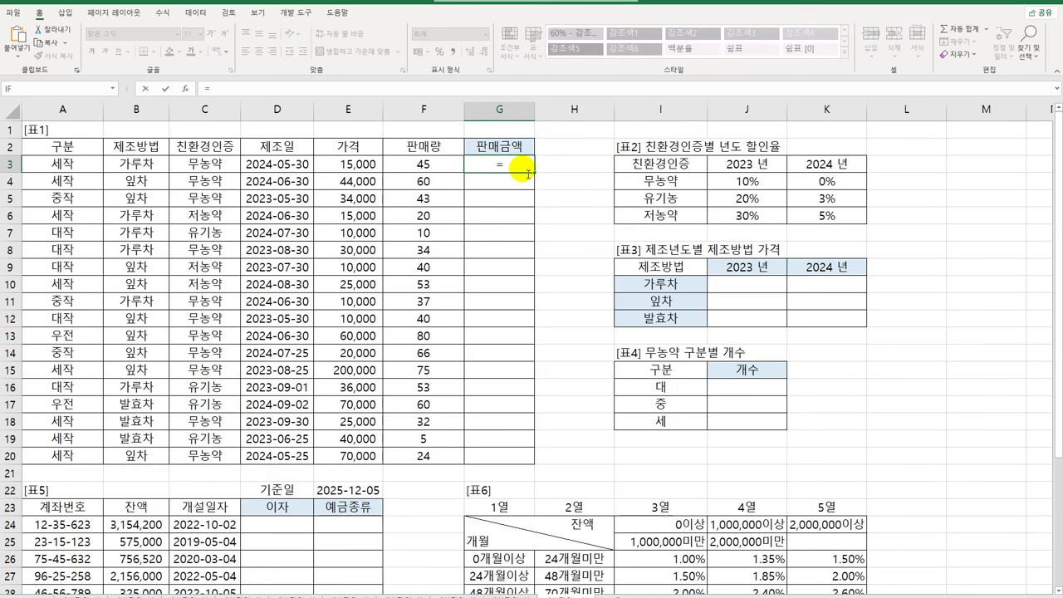
{"action": "type", "text": "vl"}
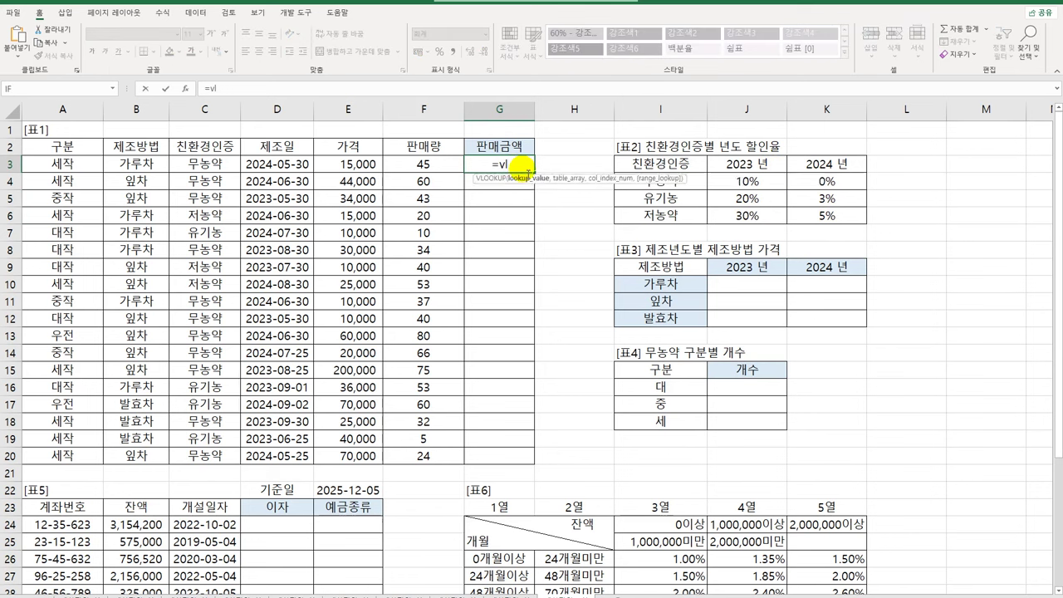
{"action": "key", "text": "Tab"}
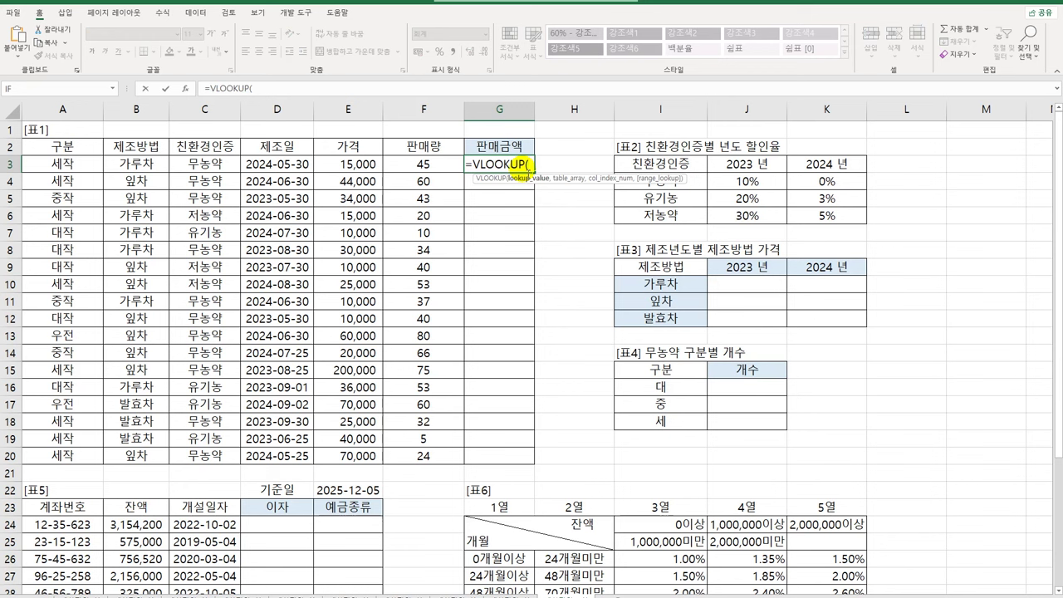
{"action": "left_click", "coordinate": [209, 166]}
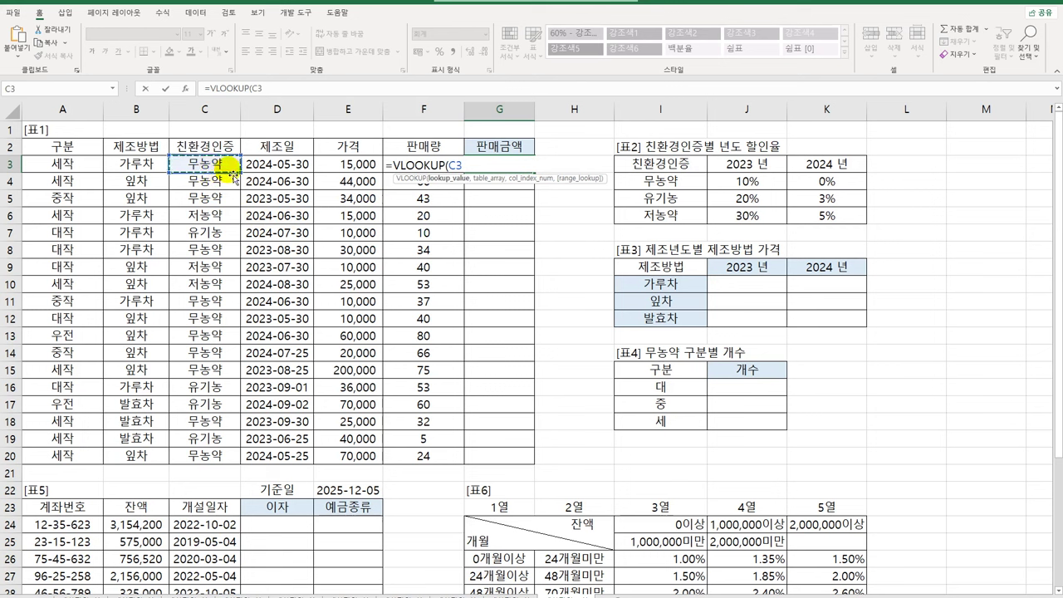
{"action": "type", "text": ","}
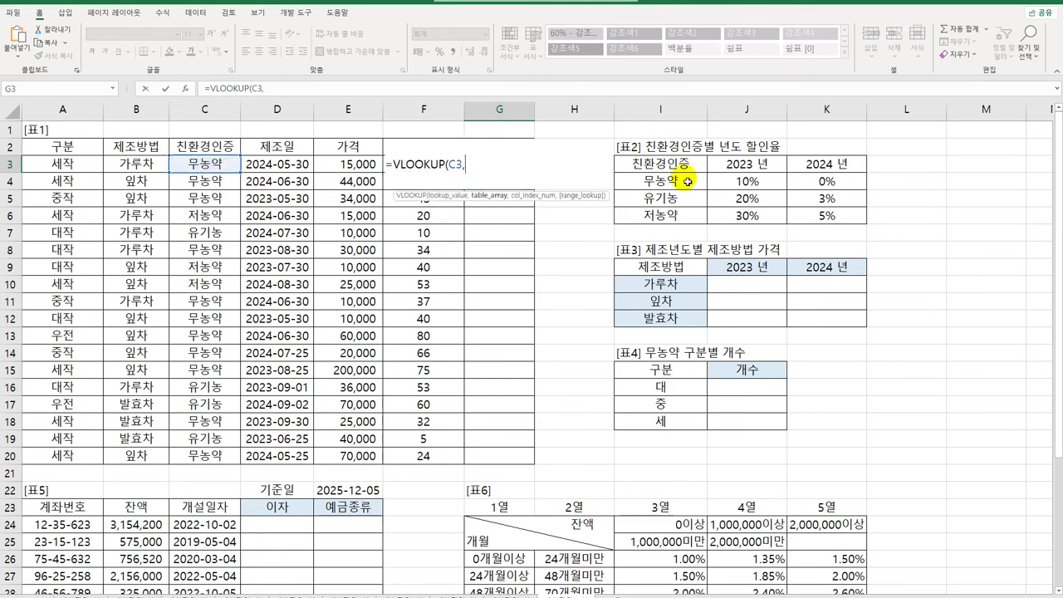
{"action": "left_click_drag", "start_coordinate": [683, 175], "coordinate": [794, 218]}
{"action": "key", "text": "F4"}
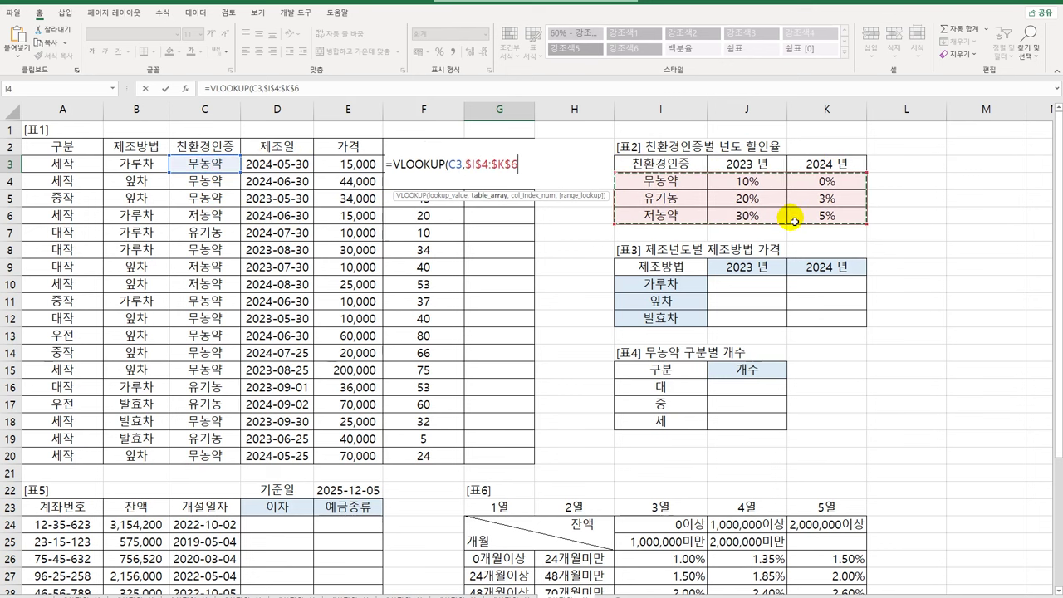
{"action": "type", "text": ","}
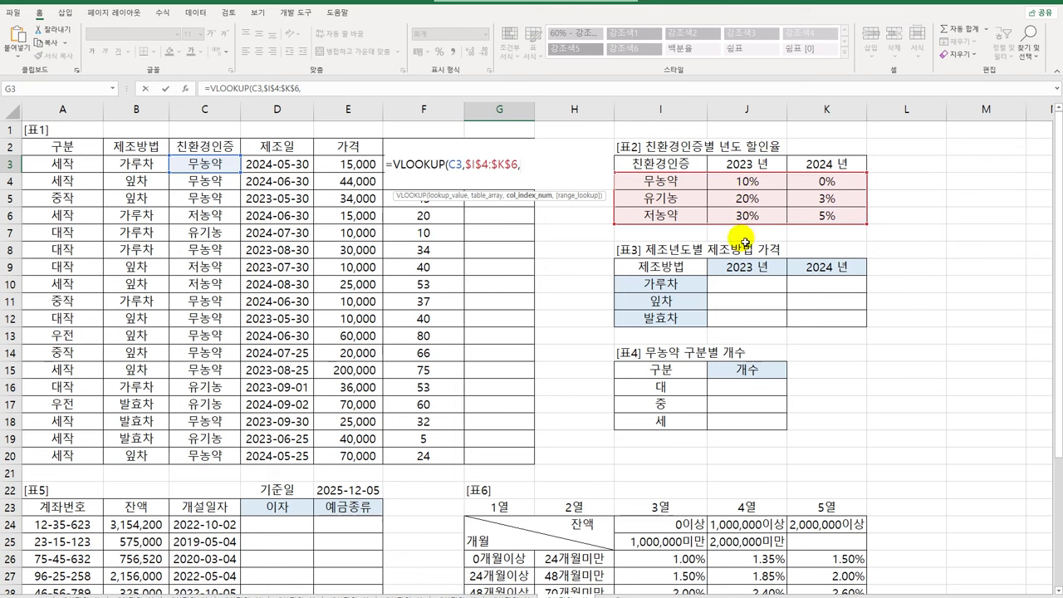
Add MATCH(YEAR(D3),$J$3:$K$3,0) as the VLOOKUP column index, using exact match on the year headers.
{"action": "type", "text": "m"}
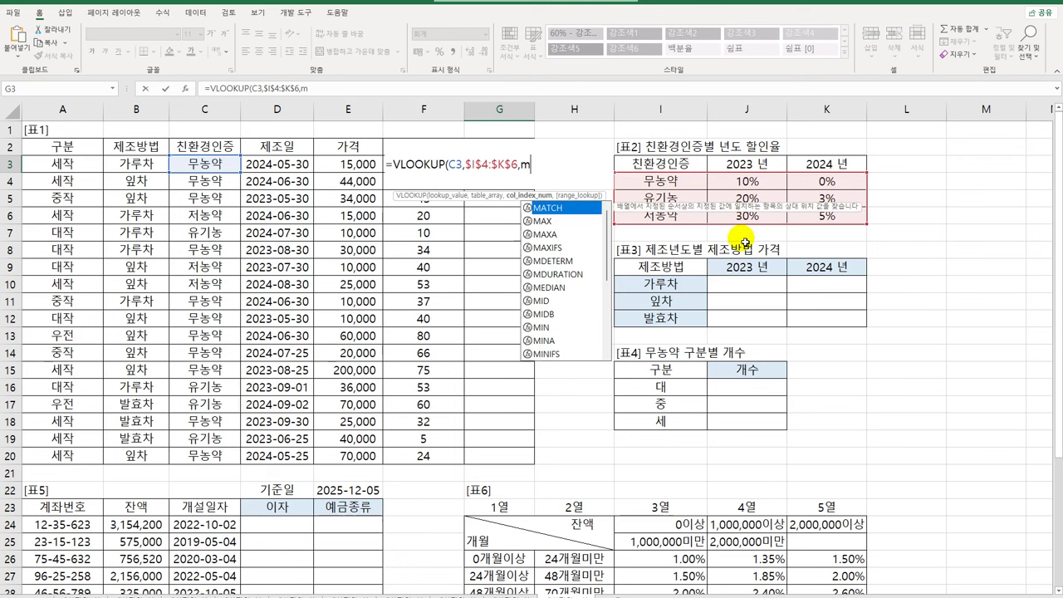
{"action": "key", "text": "Tab"}
{"action": "type", "text": "year("}
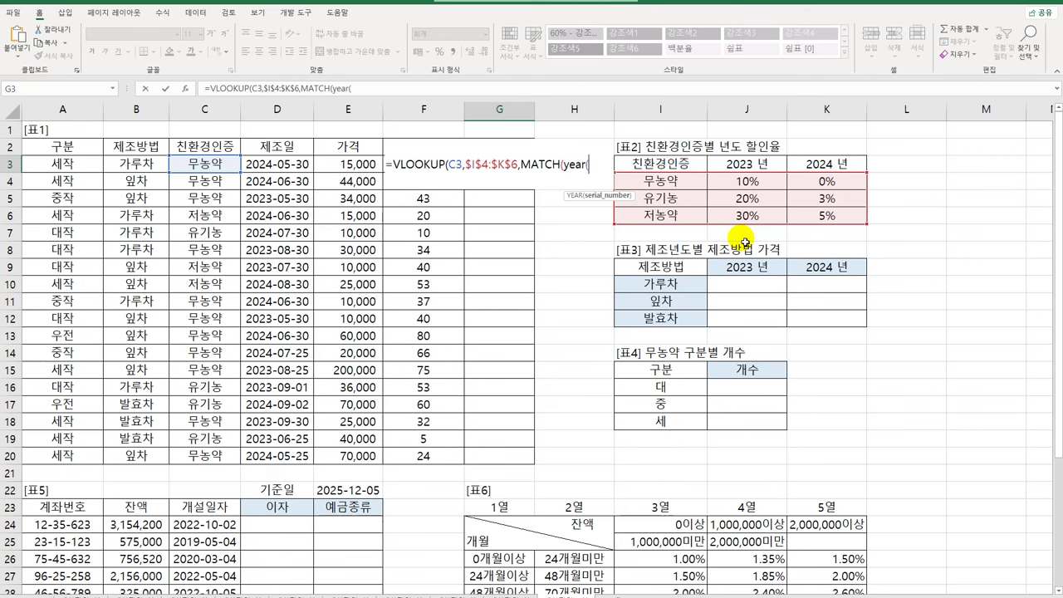
{"action": "left_click", "coordinate": [281, 170]}
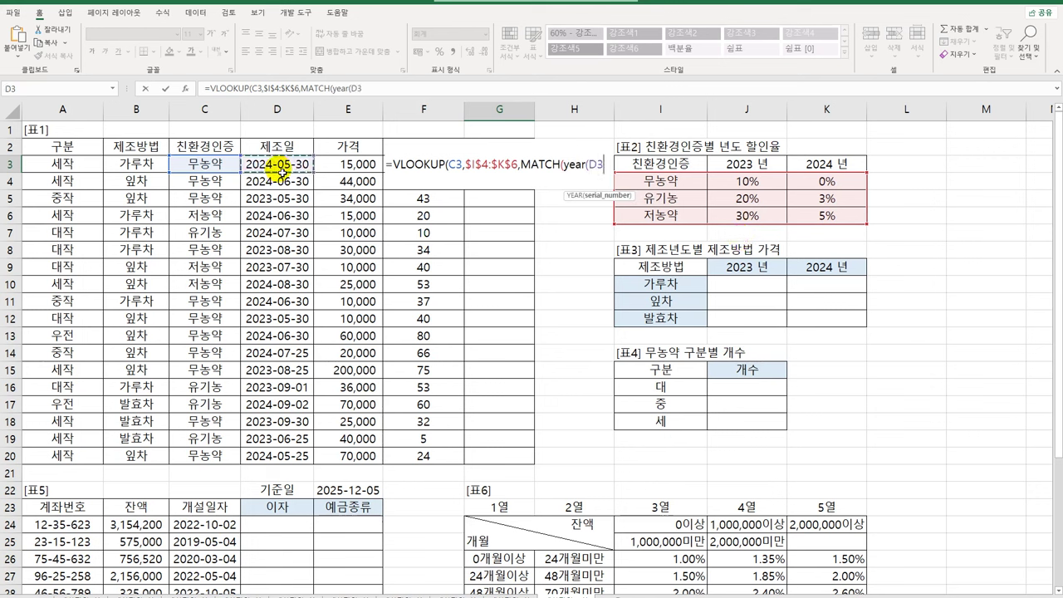
{"action": "type", "text": "),"}
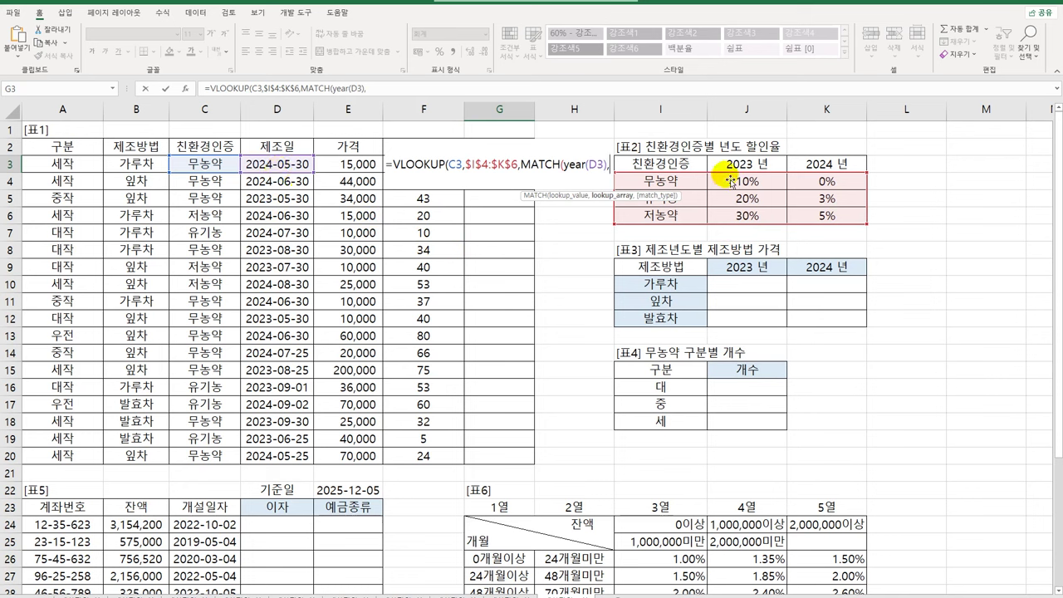
{"action": "left_click_drag", "start_coordinate": [737, 165], "coordinate": [828, 161]}
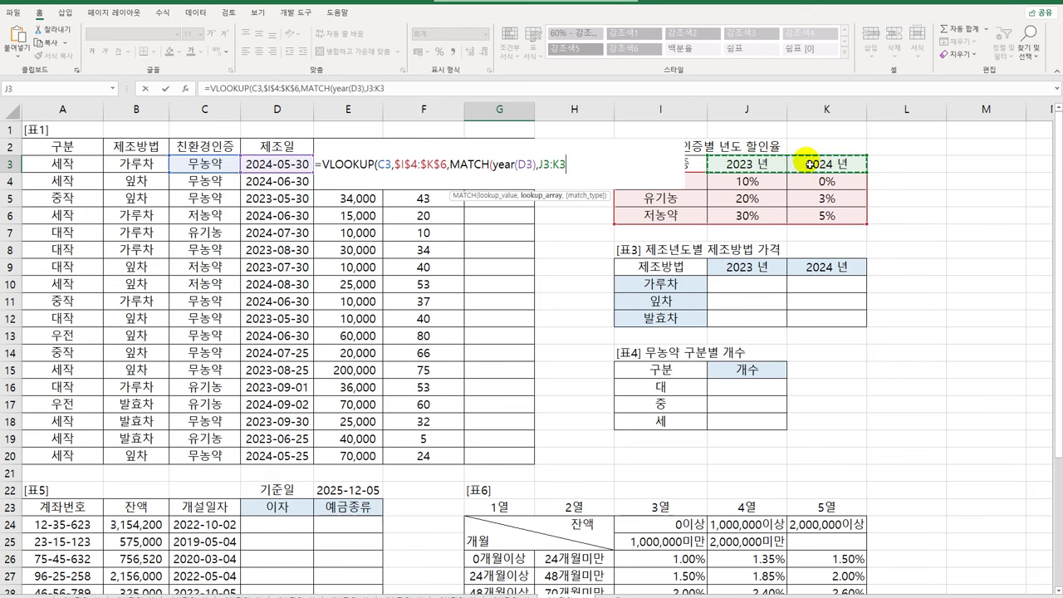
{"action": "key", "text": "F4"}
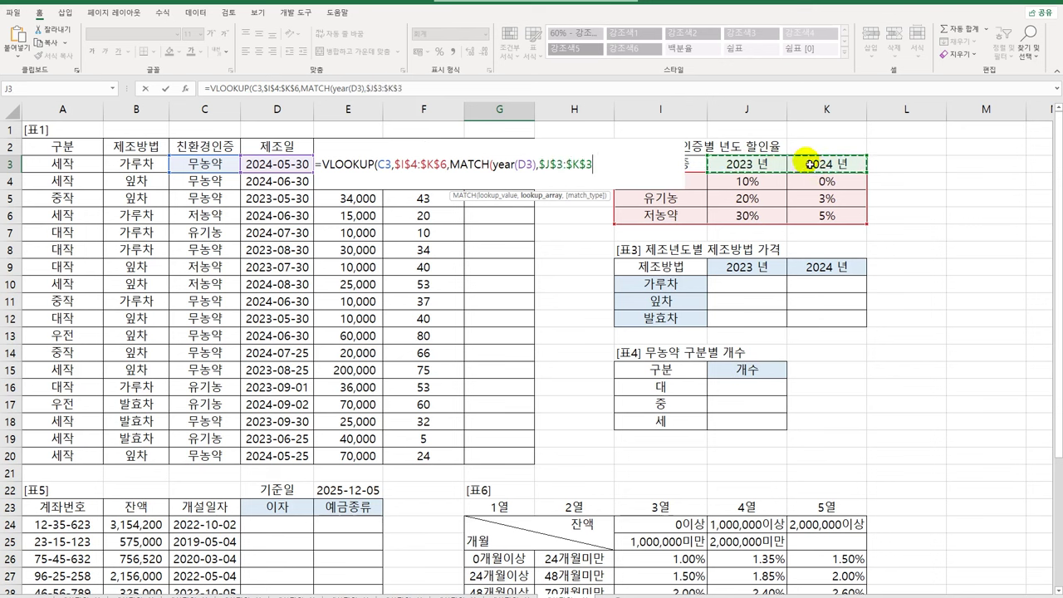
{"action": "type", "text": ","}
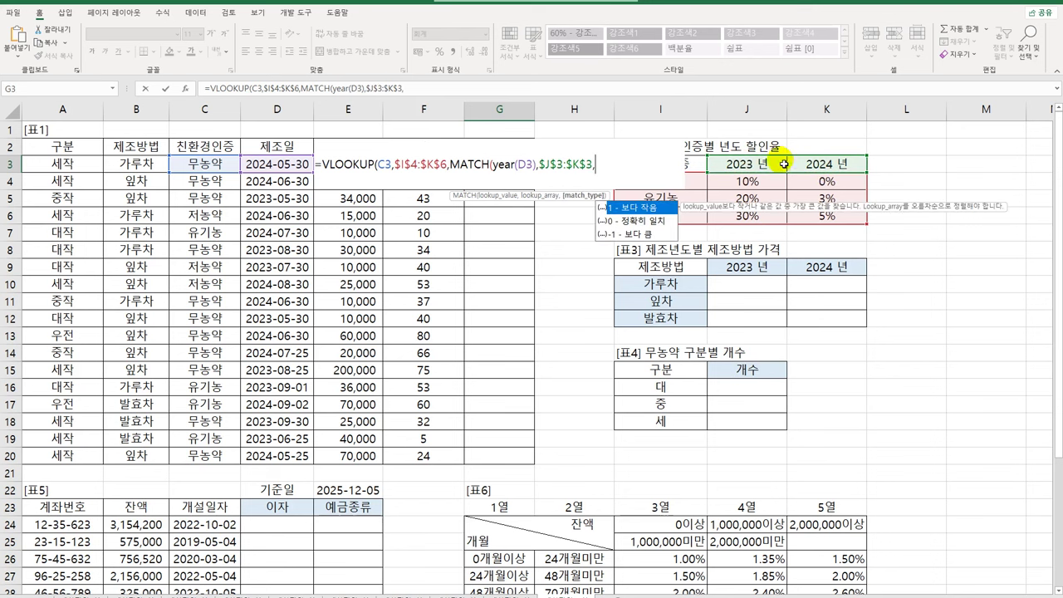
{"action": "left_click", "coordinate": [652, 222]}
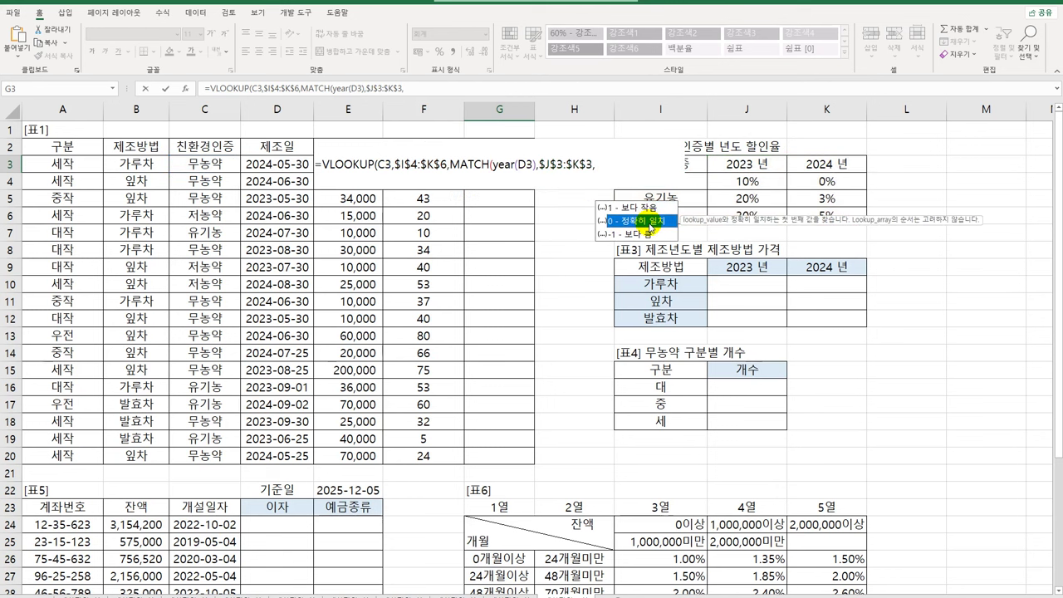
{"action": "double_click", "coordinate": [652, 223]}
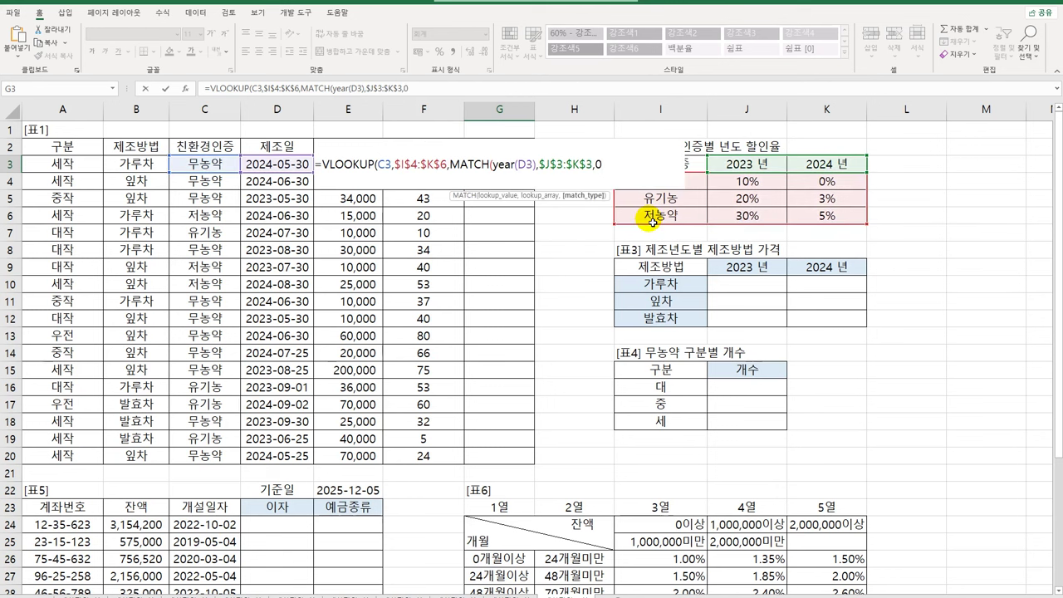
{"action": "type", "text": ")"}
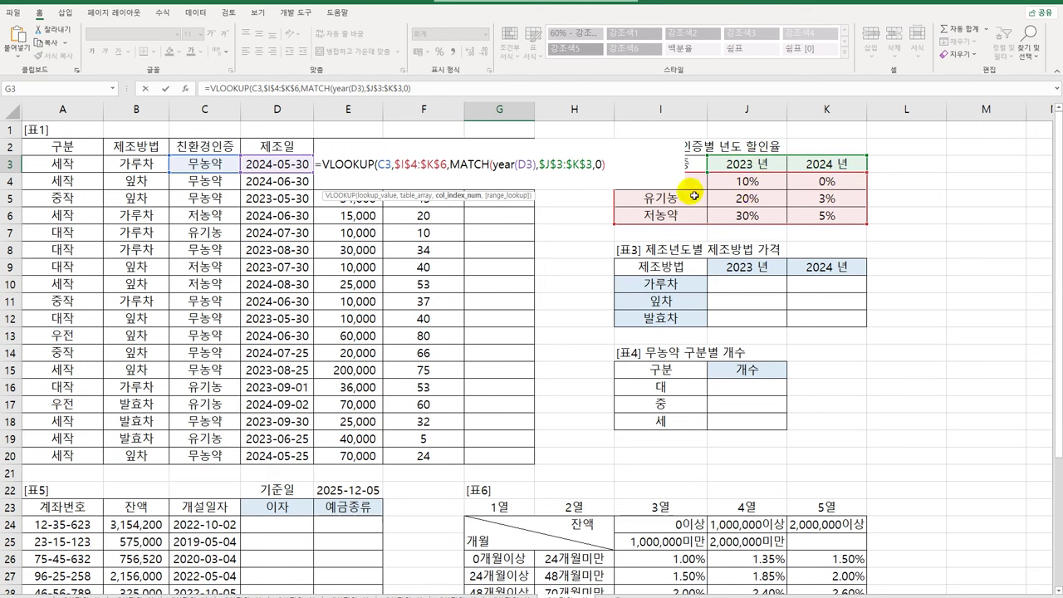
Add +1 to the column index, complete the VLOOKUP with FALSE for exact match, and fill the formula down to G20.
{"action": "type", "text": "+"}
{"action": "type", "text": "1,"}
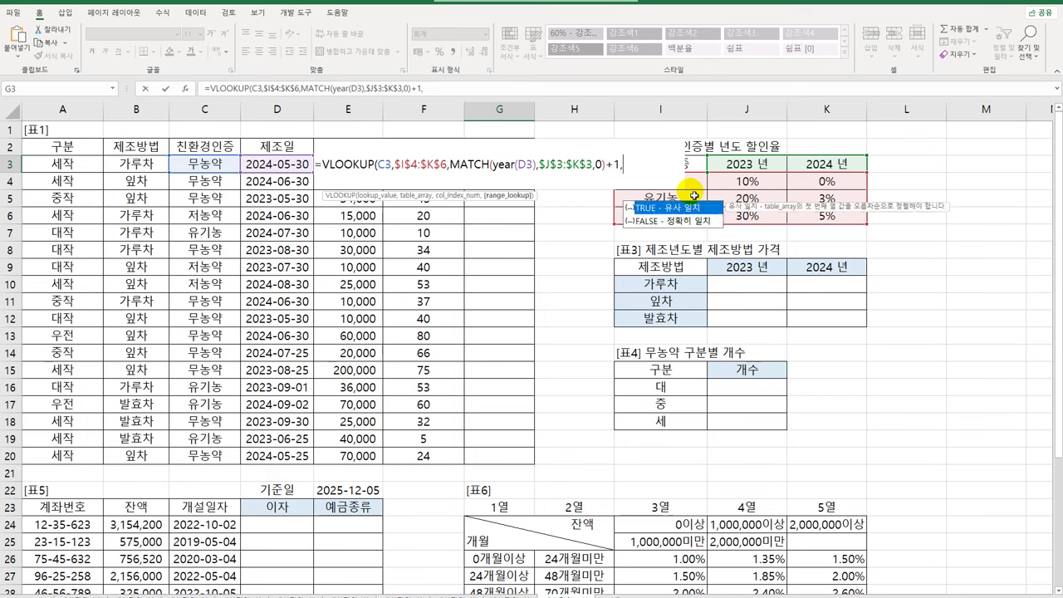
{"action": "key", "text": "Down"}
{"action": "key", "text": "Tab"}
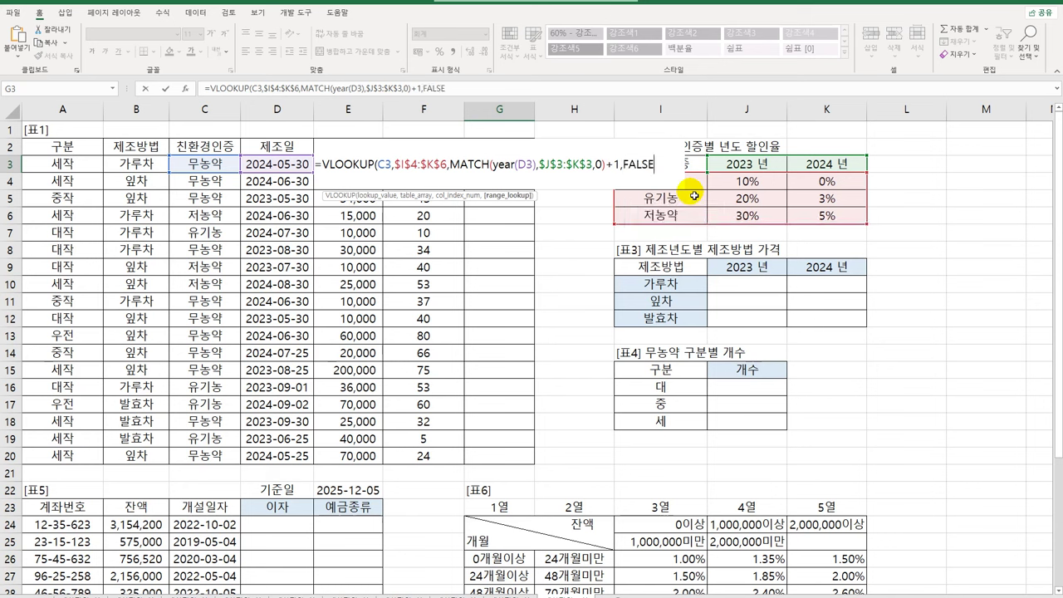
{"action": "key", "text": "ctrl+Return"}
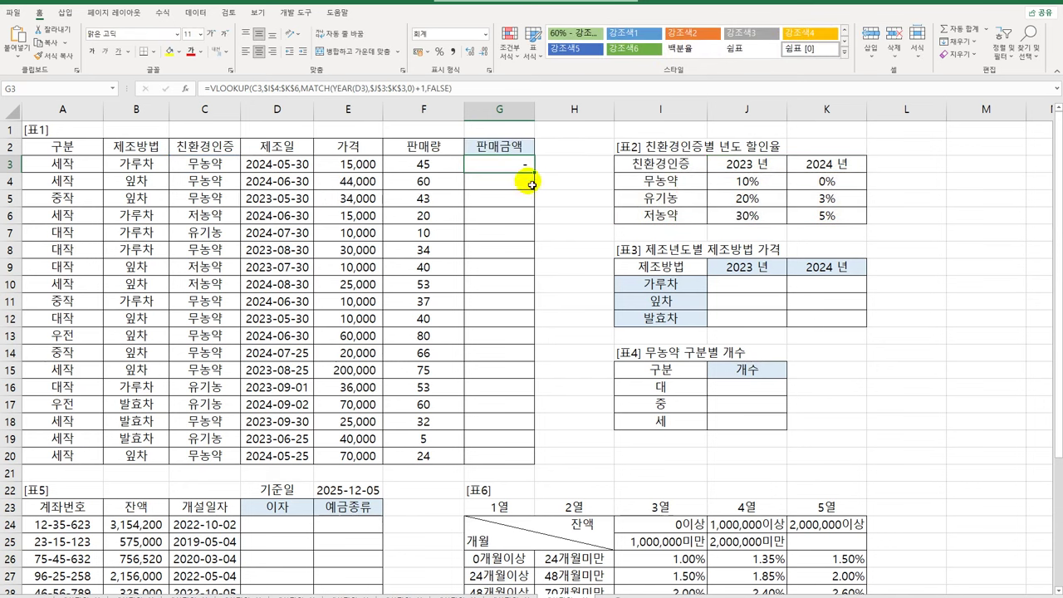
{"action": "left_click_drag", "start_coordinate": [538, 176], "coordinate": [525, 465]}
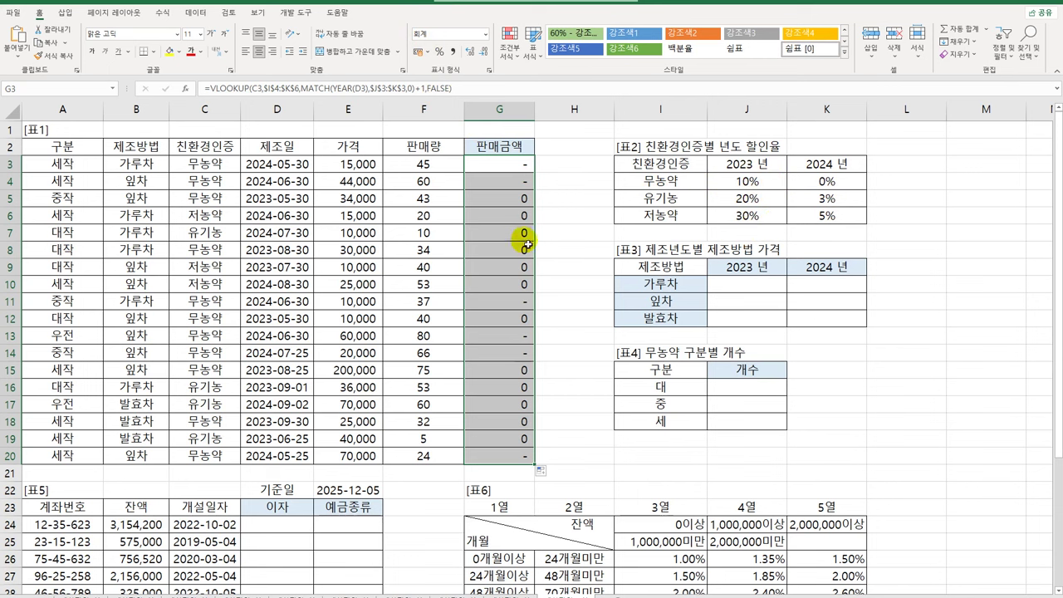
Edit the G3 formula to insert the PRODUCT function with its opening parenthesis in front of VLOOKUP.
{"action": "left_click", "coordinate": [516, 167]}
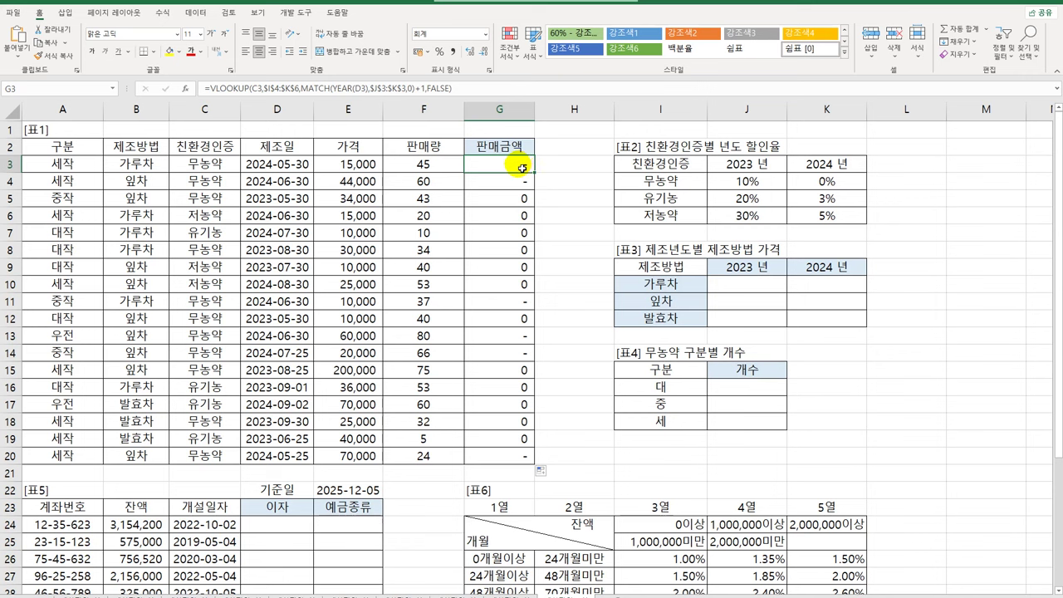
{"action": "double_click", "coordinate": [525, 168]}
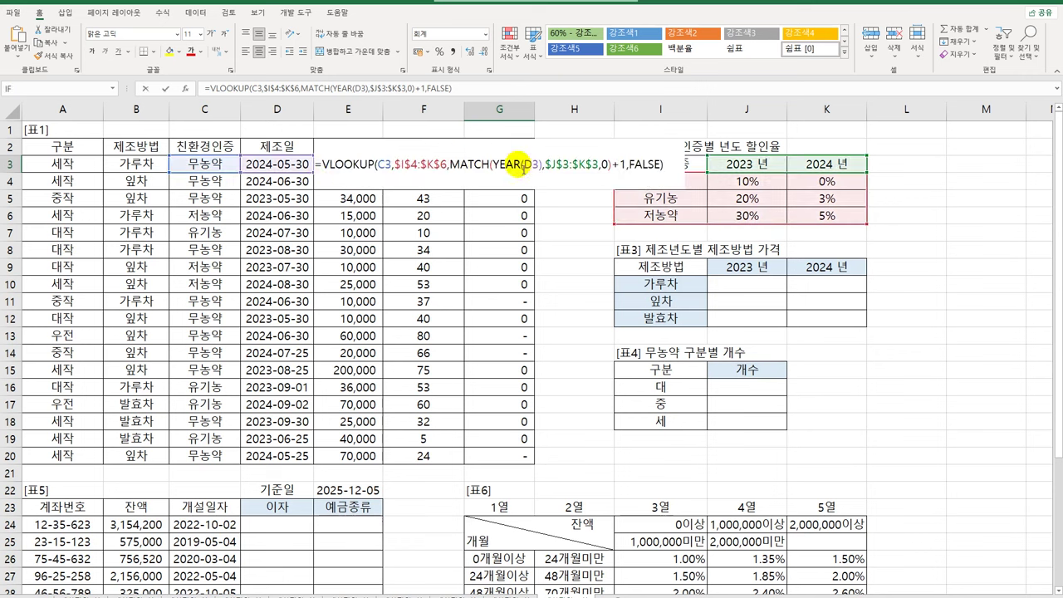
{"action": "left_click", "coordinate": [323, 166]}
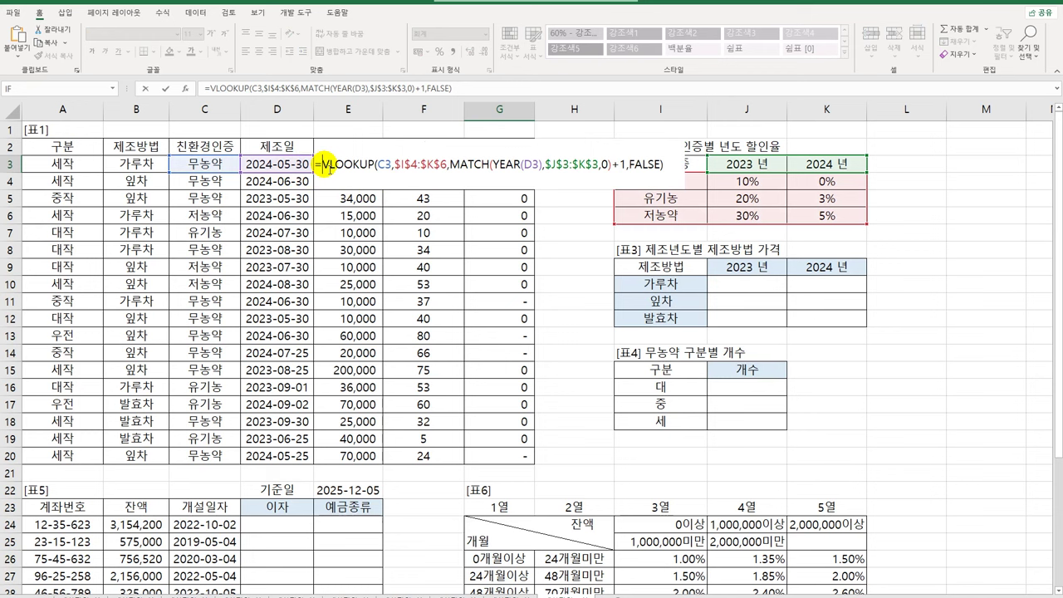
{"action": "type", "text": "p"}
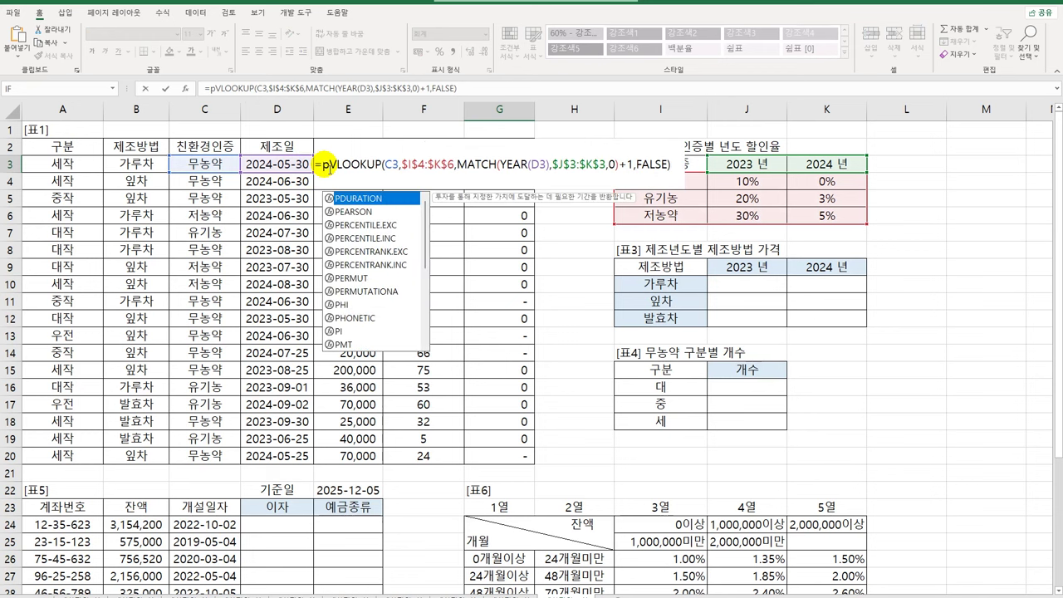
{"action": "type", "text": "ro"}
{"action": "key", "text": "Down"}
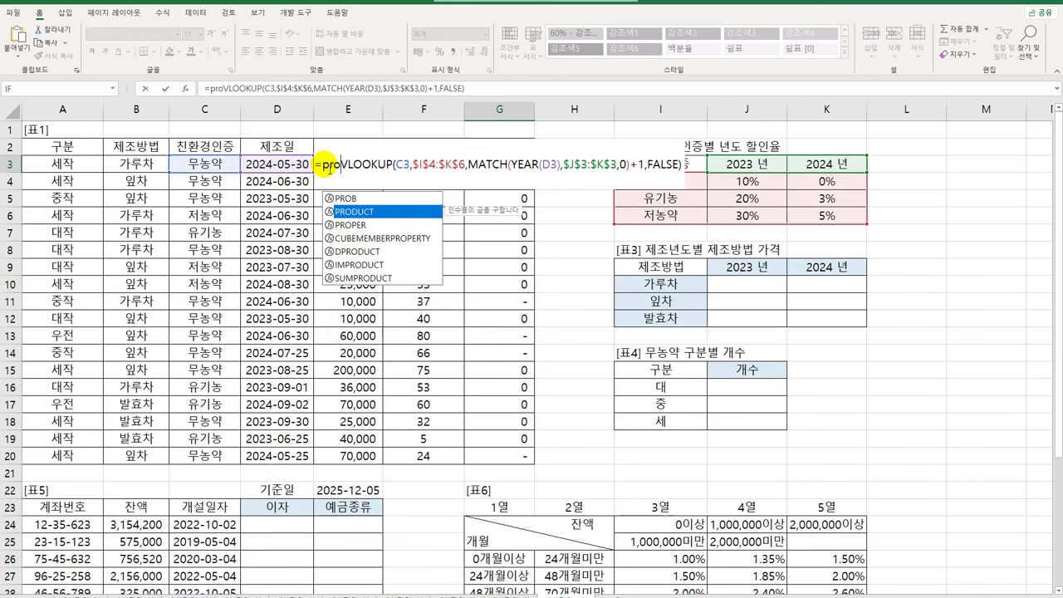
{"action": "key", "text": "Tab"}
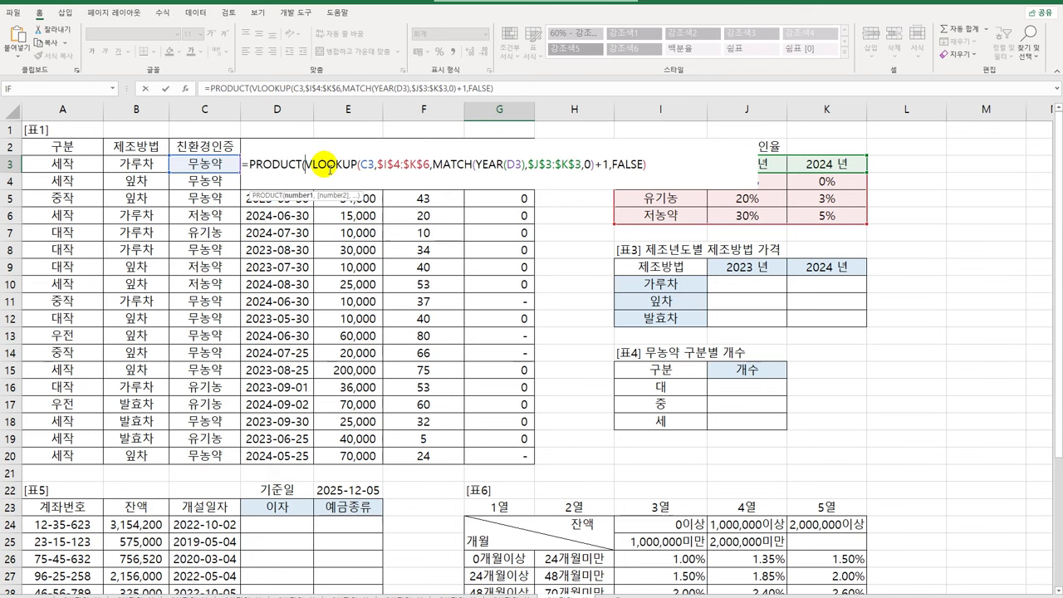
Set E3 as the first PRODUCT argument and enclose the lookup as (1-VLOOKUP(...)) for the second argument, followed by a comma.
{"action": "left_click", "coordinate": [354, 135]}
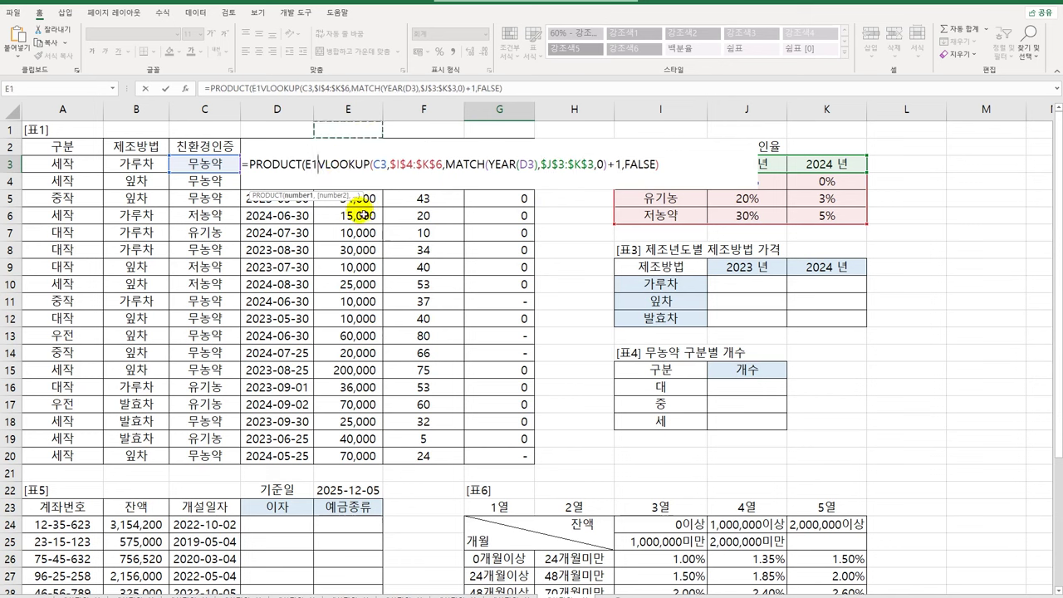
{"action": "key", "text": "Down"}
{"action": "key", "text": "Down"}
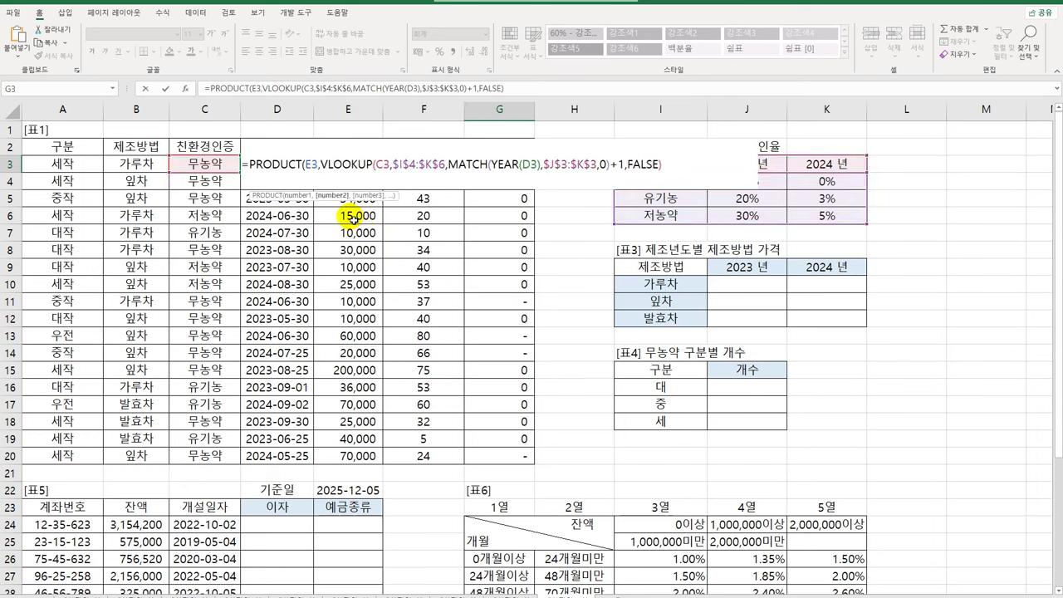
{"action": "type", "text": "(1-"}
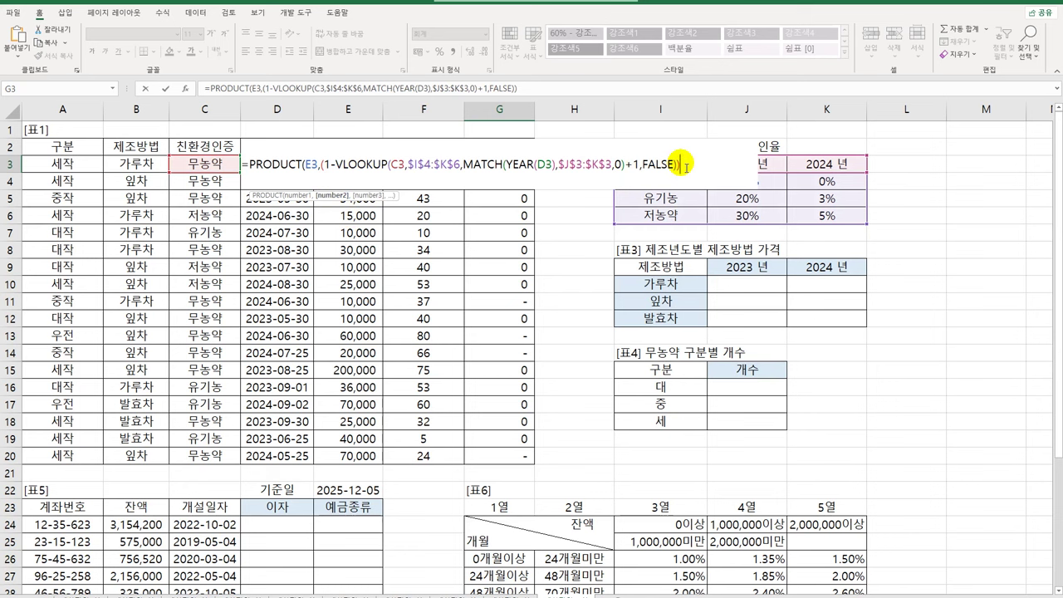
{"action": "type", "text": "),"}
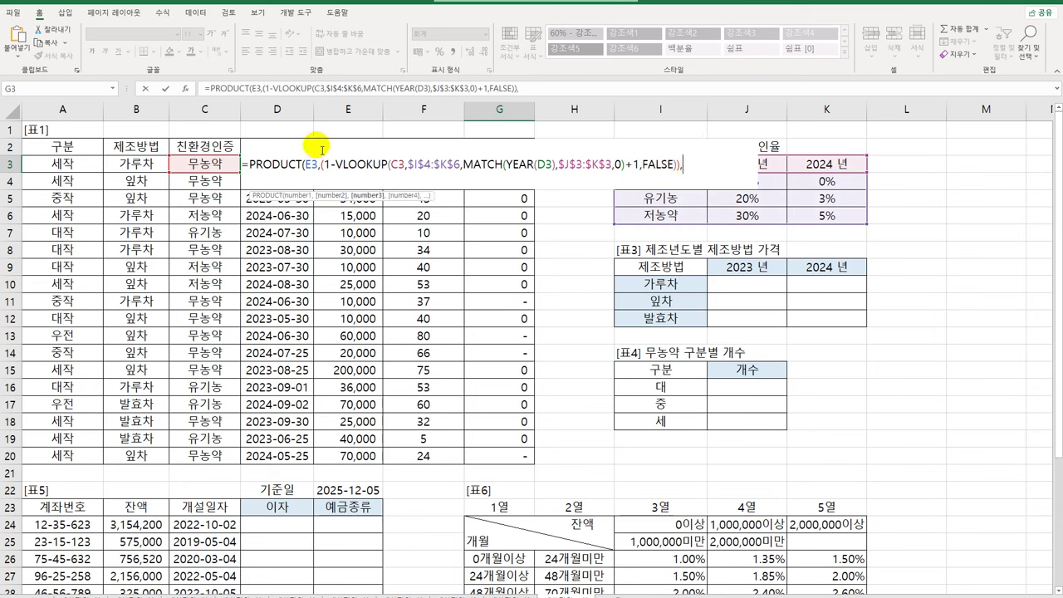
Add F3 as the third PRODUCT argument, close the function and enter the formula in G3.
{"action": "left_click", "coordinate": [431, 131]}
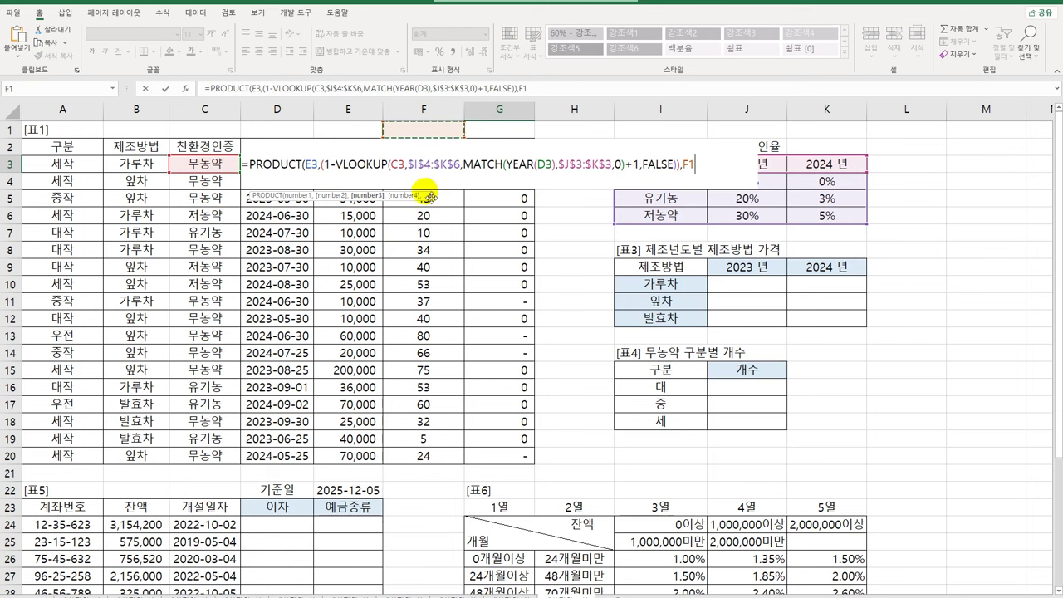
{"action": "key", "text": "Down"}
{"action": "key", "text": "Down"}
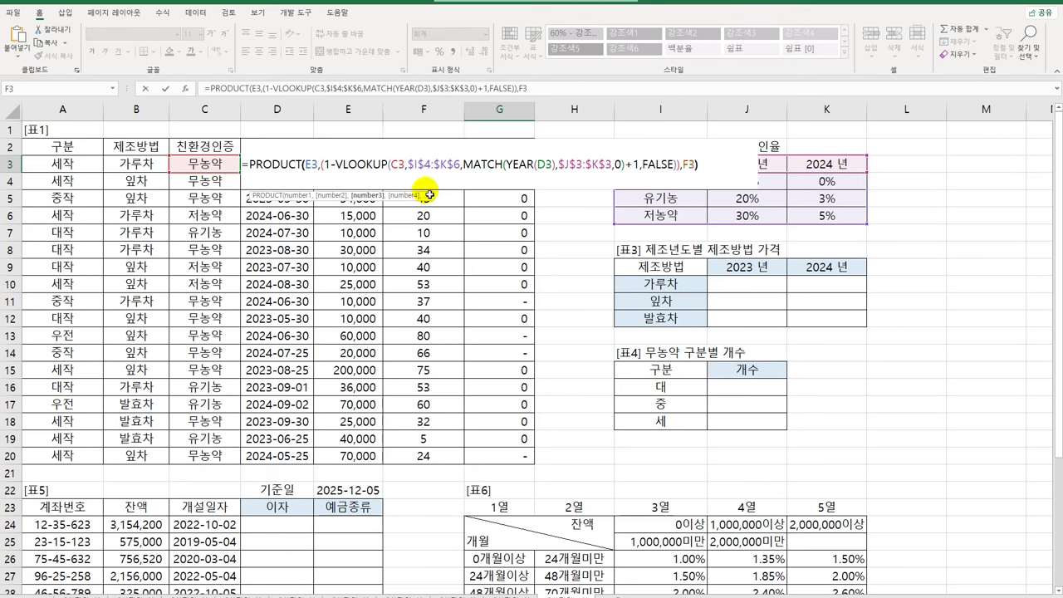
{"action": "type", "text": ")"}
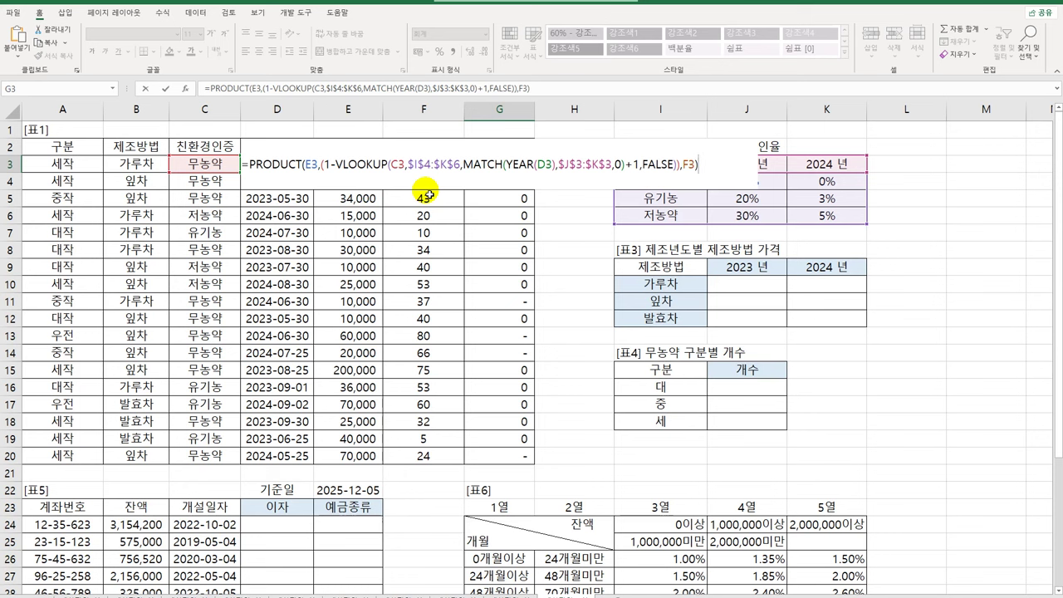
{"action": "key", "text": "ctrl+Return"}
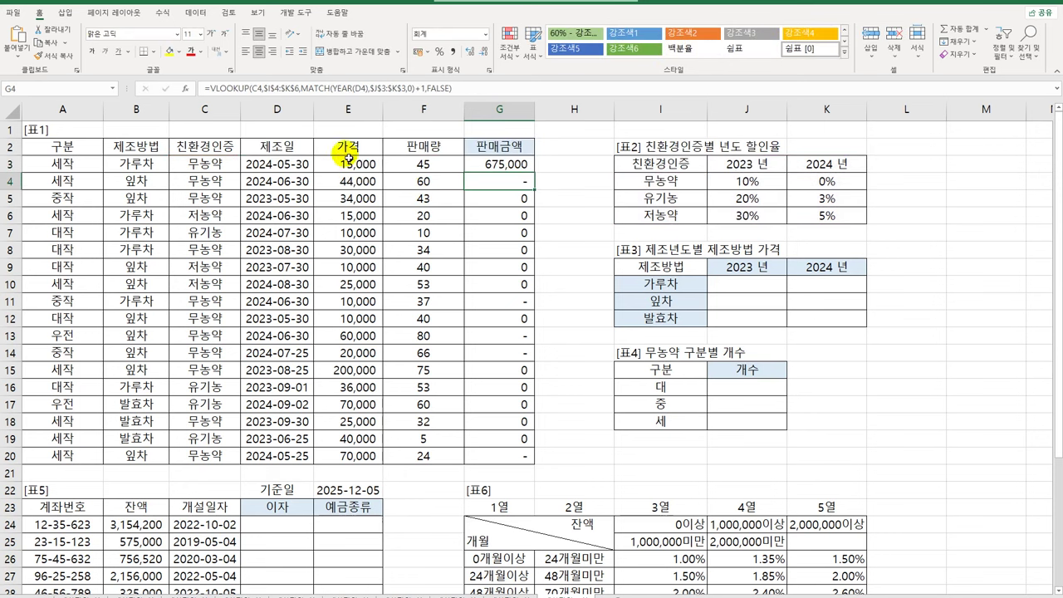
Fill the G3 sales amount formula down to G20 and auto-fit the width of column G.
{"action": "left_click_drag", "start_coordinate": [537, 179], "coordinate": [509, 463]}
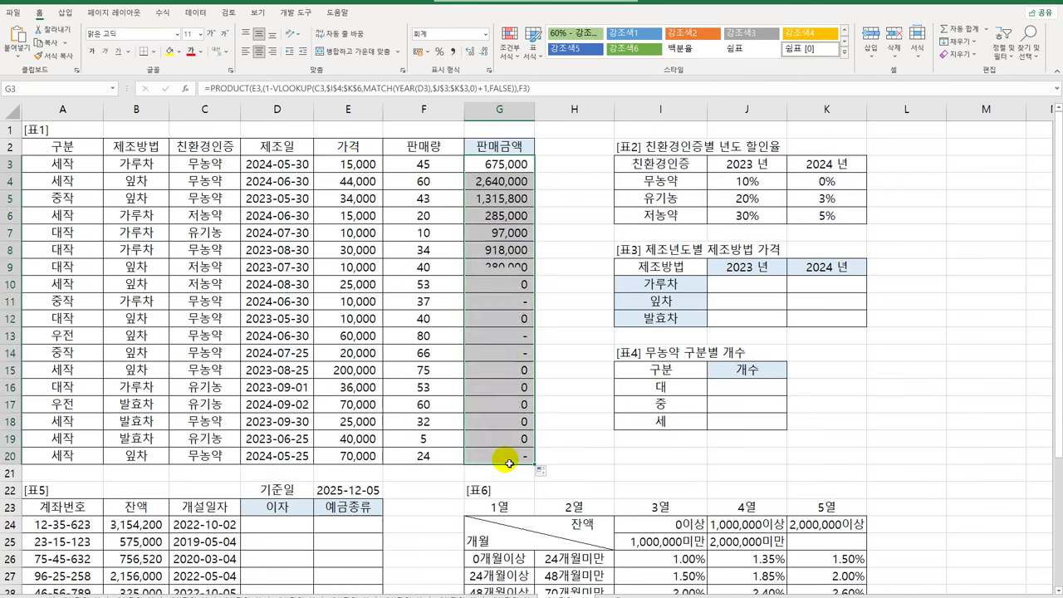
{"action": "left_click", "coordinate": [505, 370]}
{"action": "double_click", "coordinate": [535, 109]}
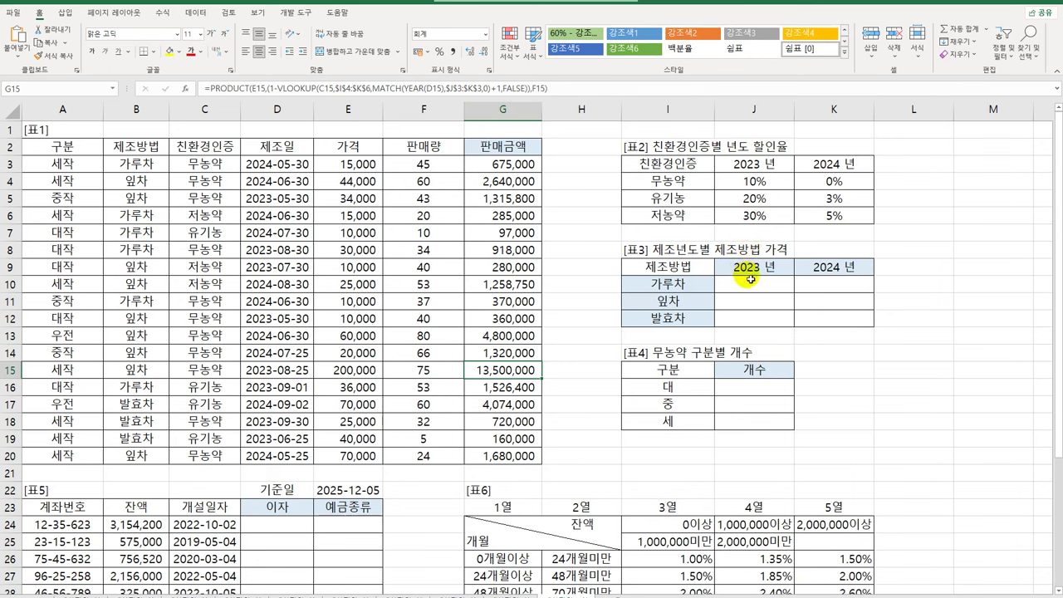
Start a LARGE formula in J10 of [표3] whose first array condition compares $B$3:$B$20 with I10.
{"action": "left_click_drag", "start_coordinate": [752, 286], "coordinate": [837, 327]}
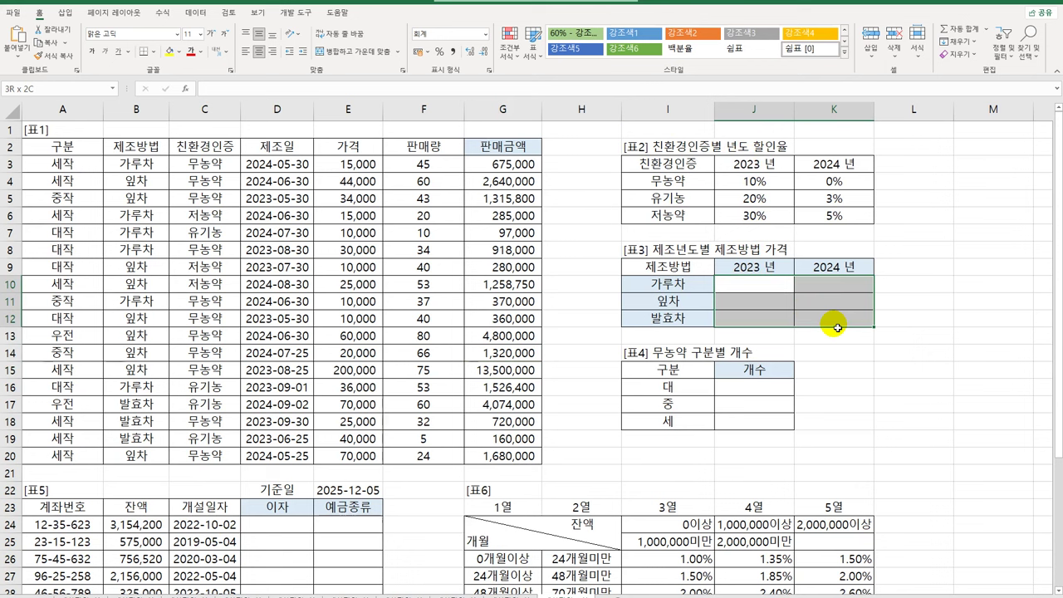
{"action": "left_click_drag", "start_coordinate": [837, 327], "coordinate": [837, 327]}
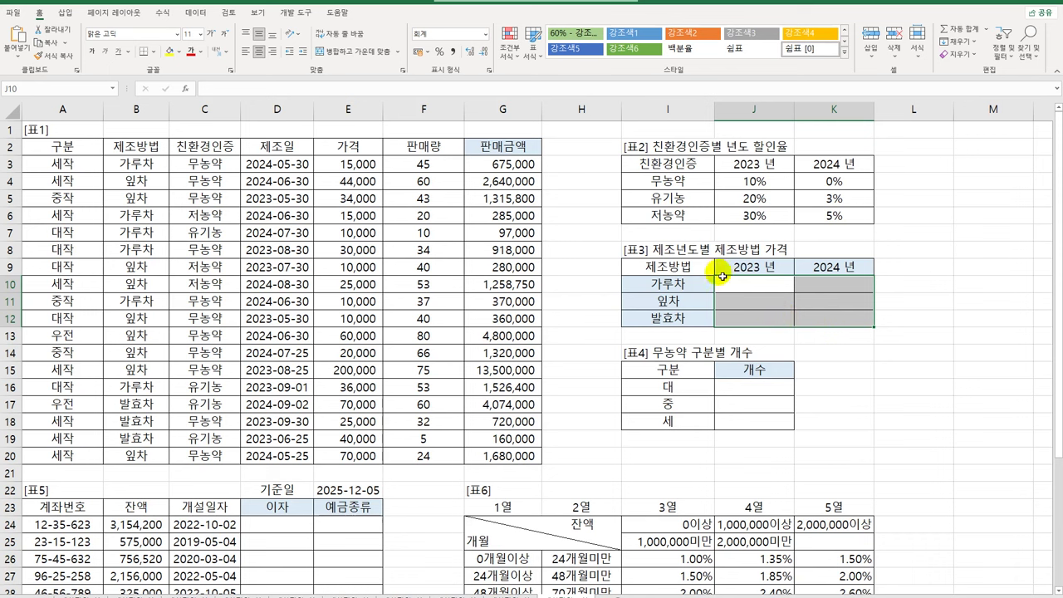
{"action": "left_click", "coordinate": [774, 291]}
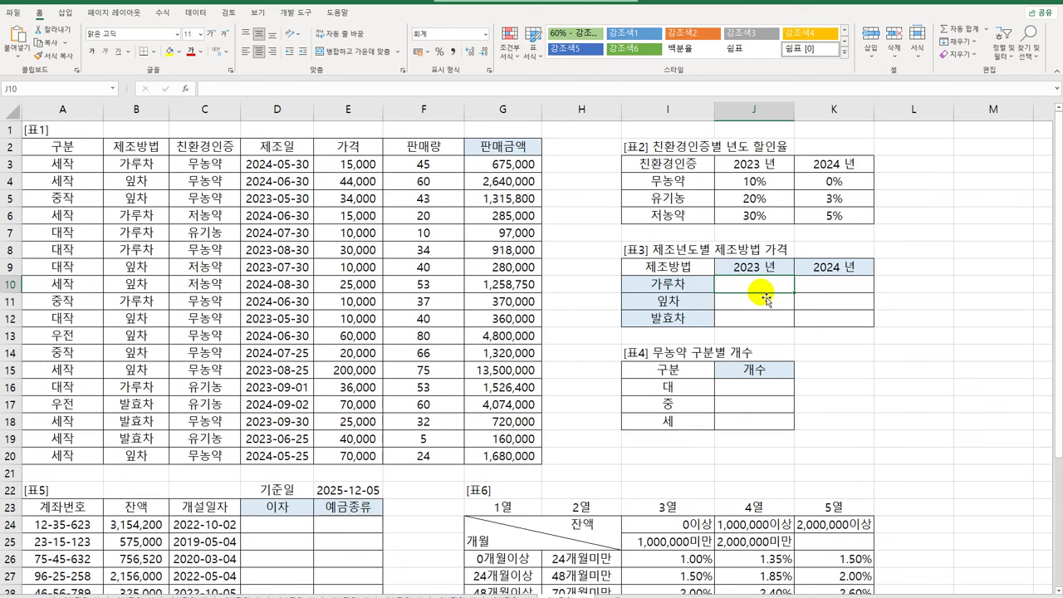
{"action": "type", "text": "="}
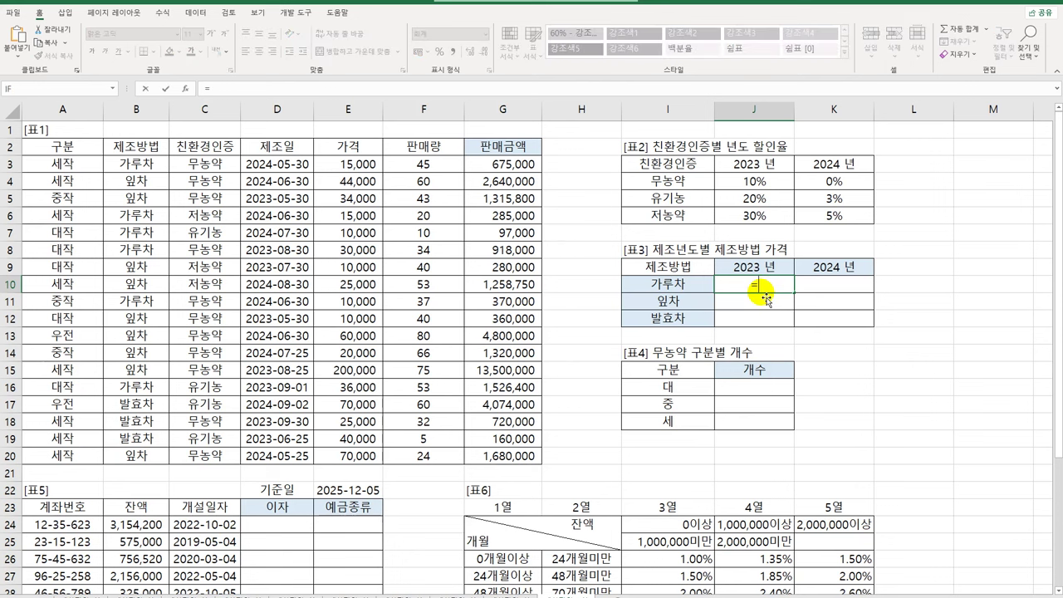
{"action": "type", "text": "lar"}
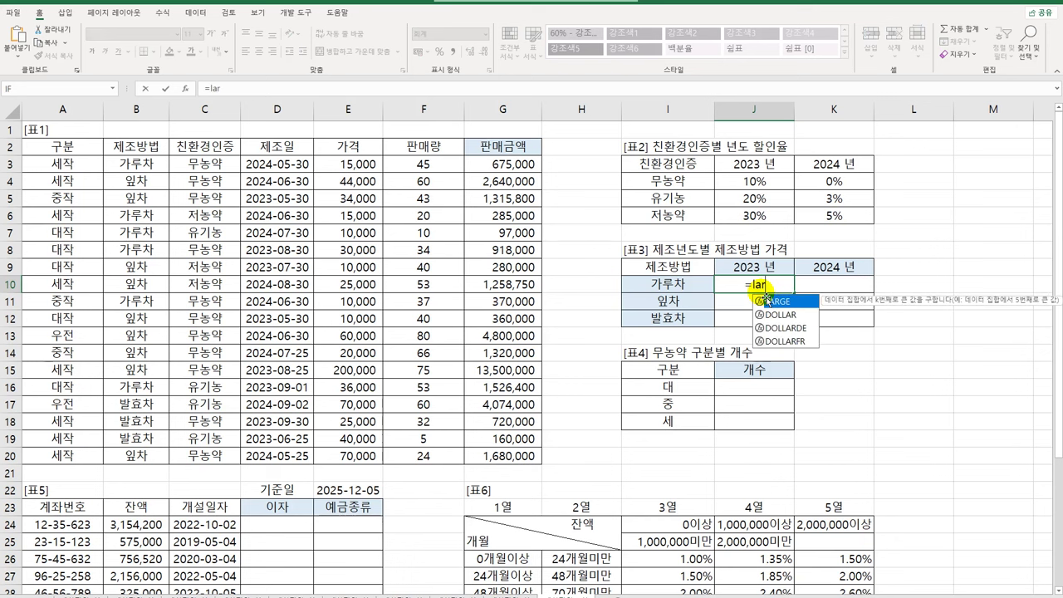
{"action": "key", "text": "Tab"}
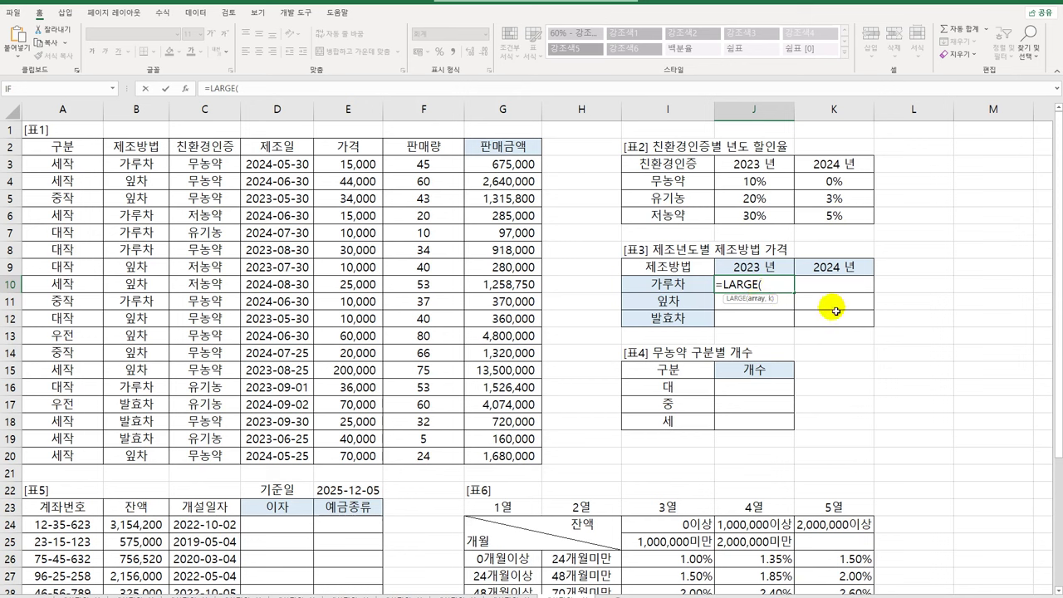
{"action": "type", "text": "("}
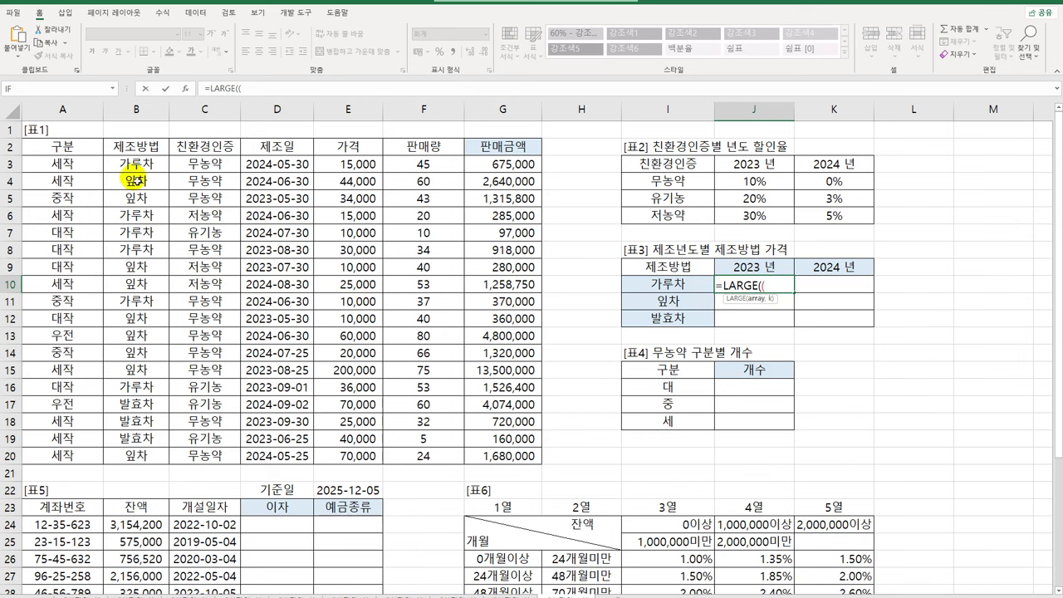
{"action": "left_click_drag", "start_coordinate": [134, 163], "coordinate": [130, 454]}
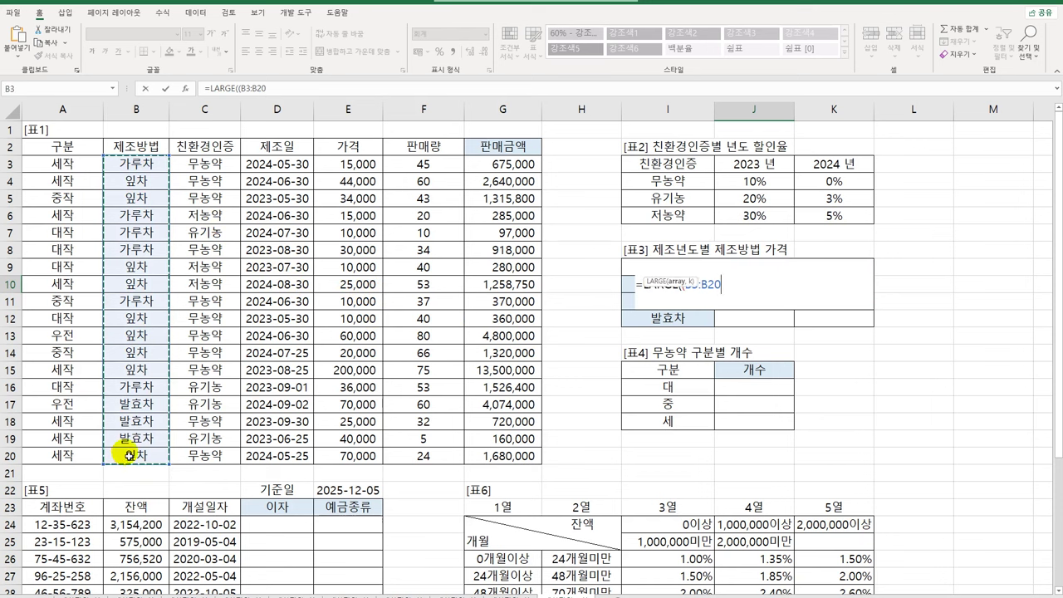
{"action": "key", "text": "F4"}
{"action": "type", "text": "="}
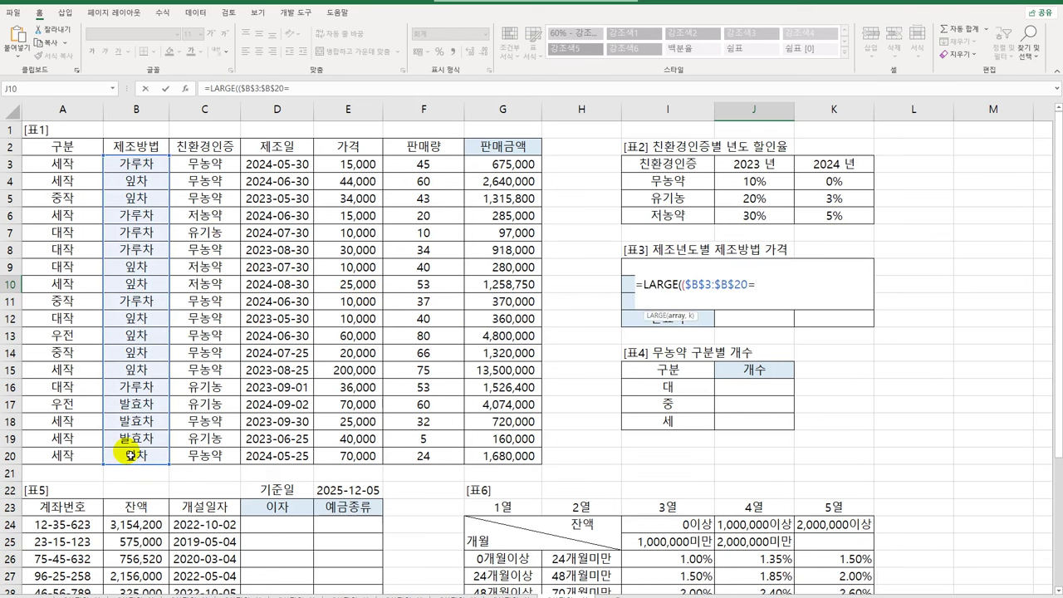
{"action": "key", "text": "Left"}
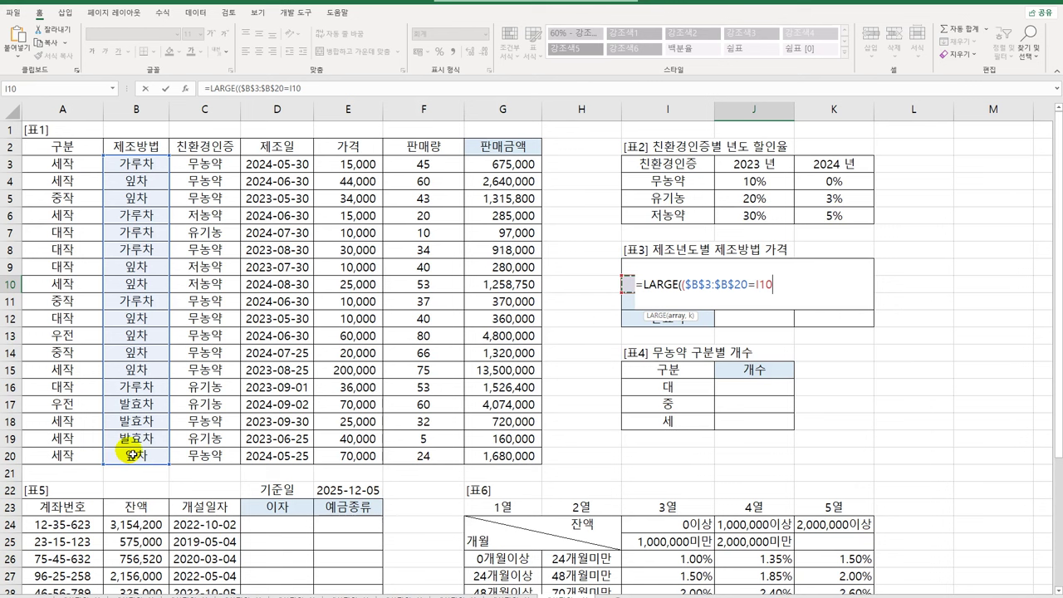
Close the first condition and multiply it by a second one, (YEAR($D$3:$D$20)=J9).
{"action": "type", "text": ")*(year("}
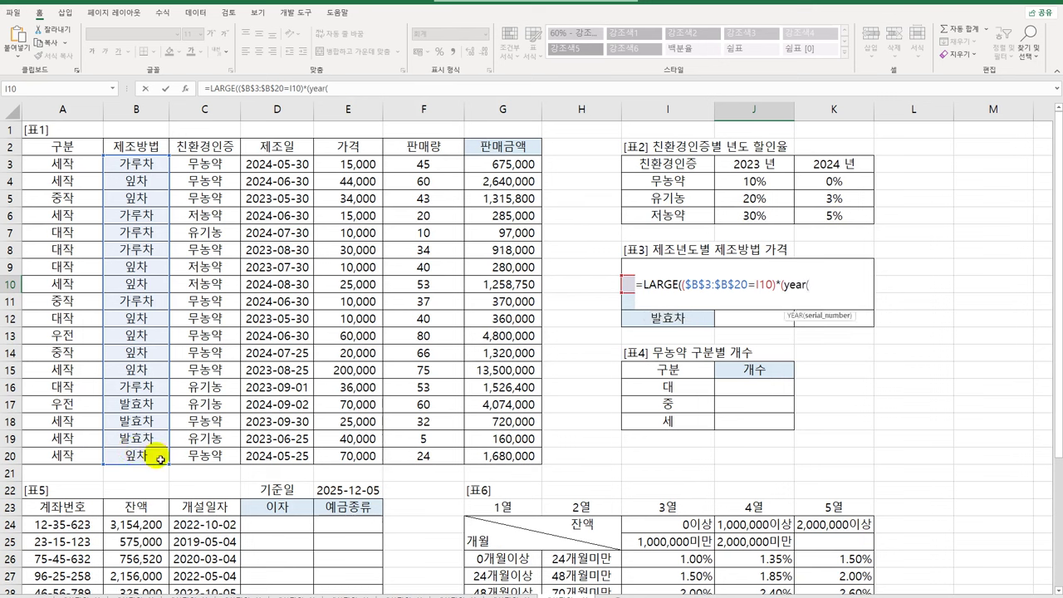
{"action": "left_click_drag", "start_coordinate": [249, 164], "coordinate": [266, 464]}
{"action": "key", "text": "F4"}
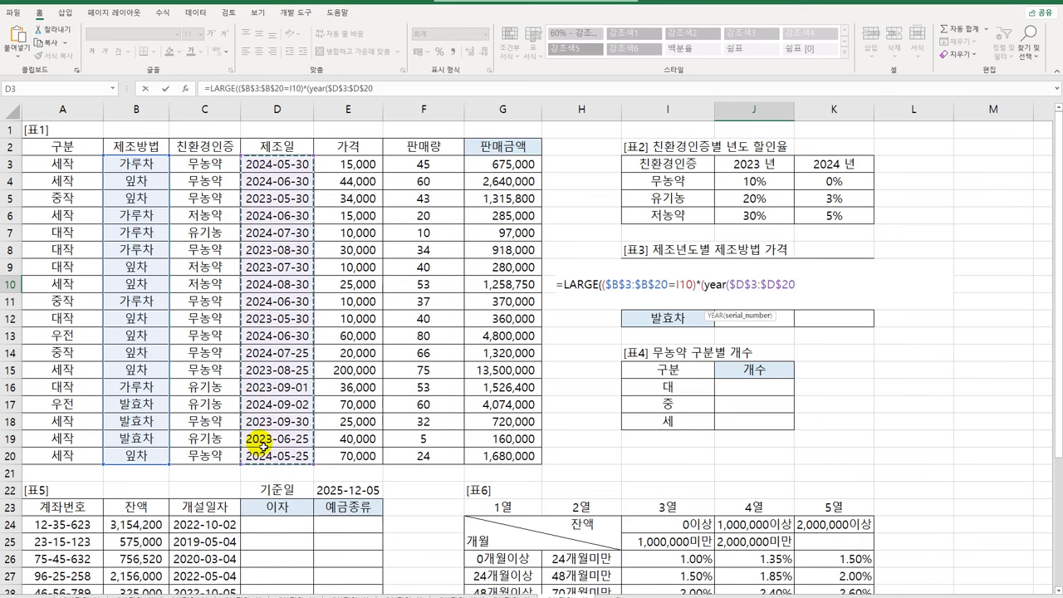
{"action": "type", "text": ")="}
{"action": "key", "text": "Up"}
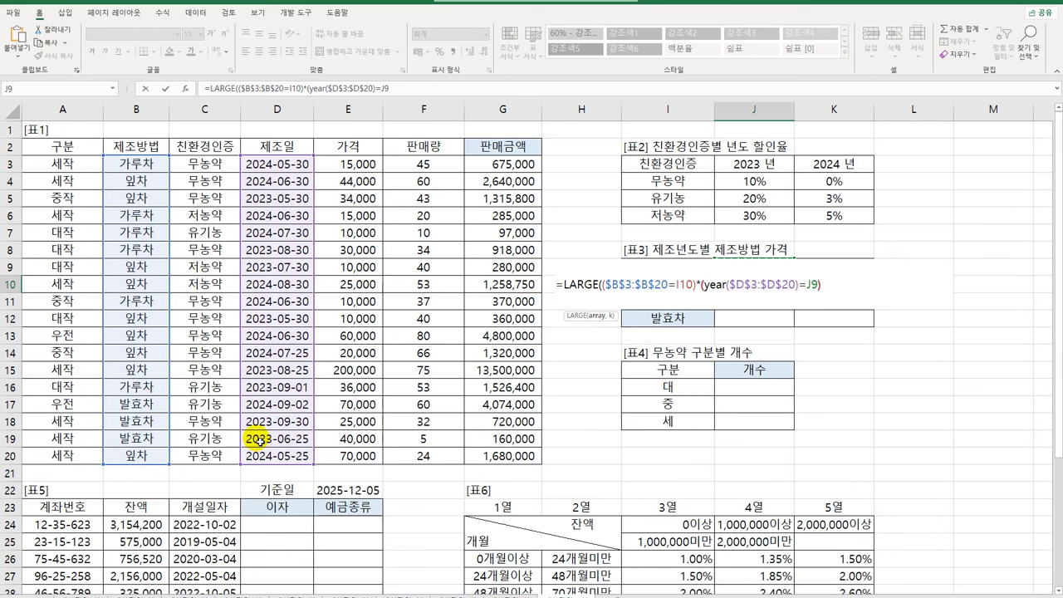
Change the criteria references in the J10 formula to the mixed references $I10 and J$9.
{"action": "left_click", "coordinate": [686, 286]}
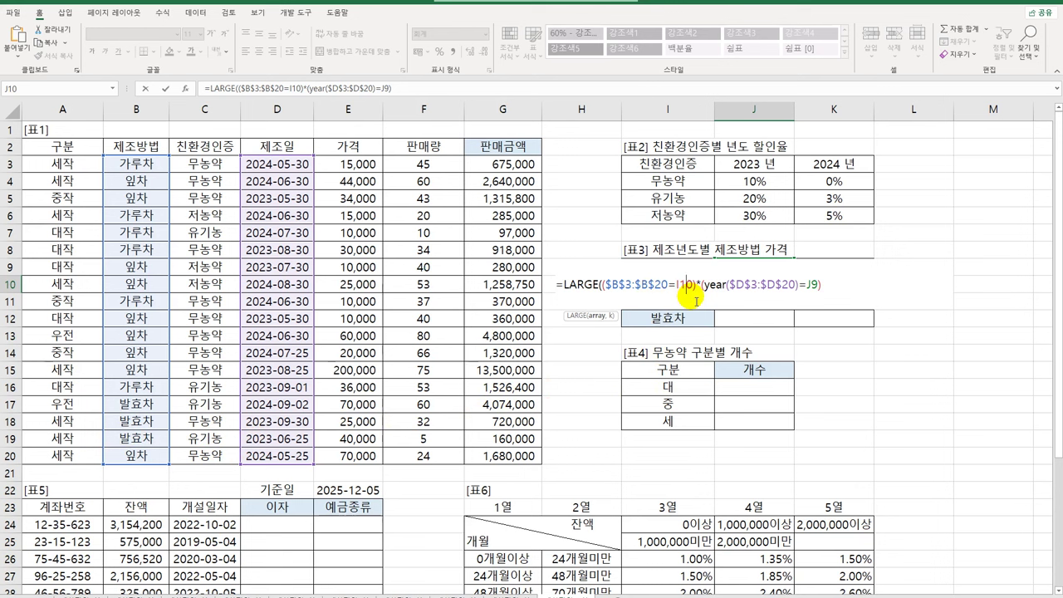
{"action": "key", "text": "F4"}
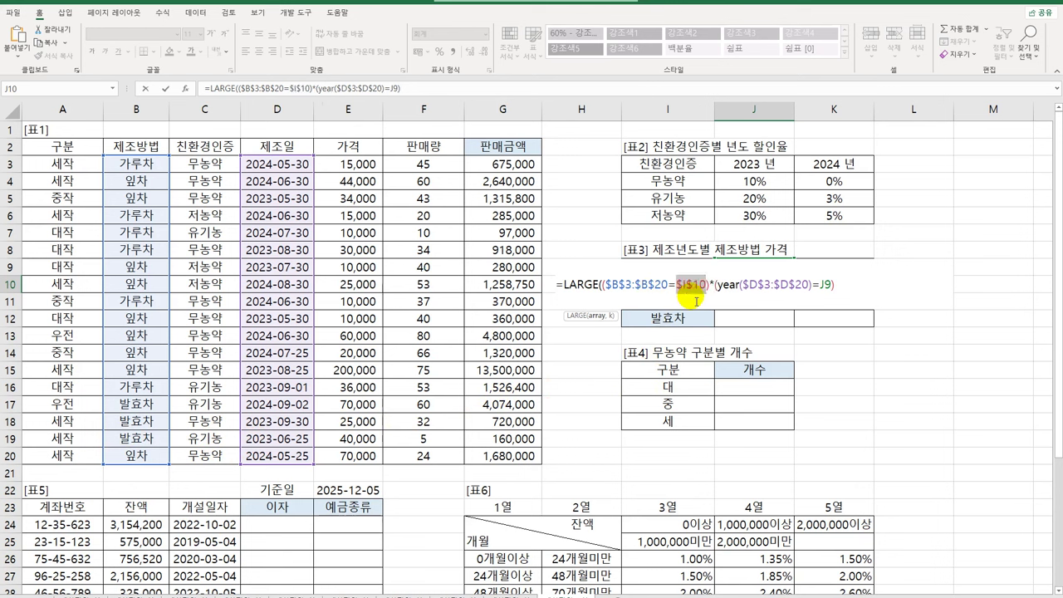
{"action": "key", "text": "F4"}
{"action": "key", "text": "F4"}
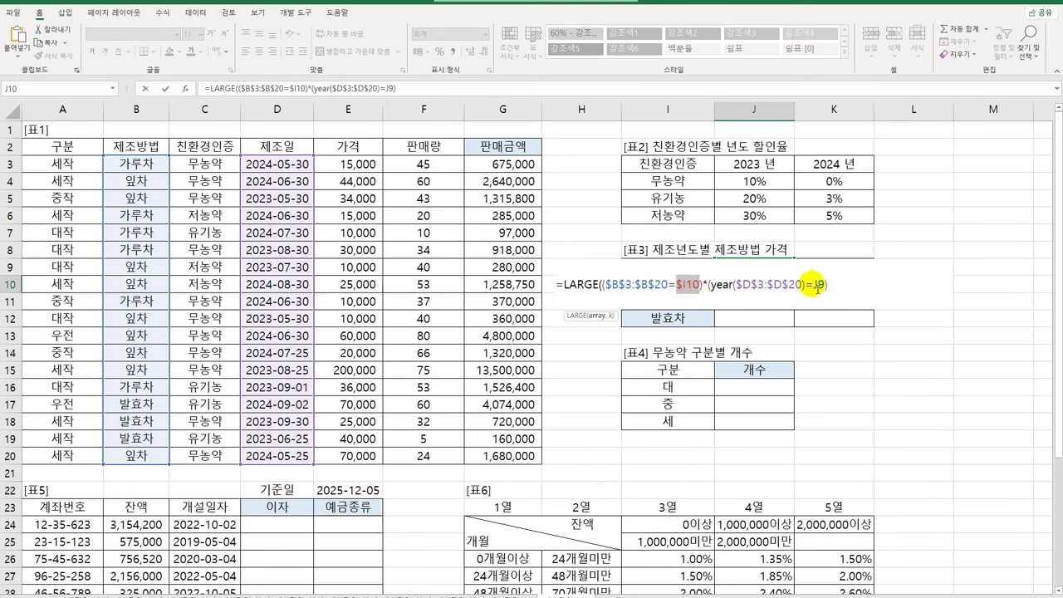
{"action": "left_click", "coordinate": [813, 284]}
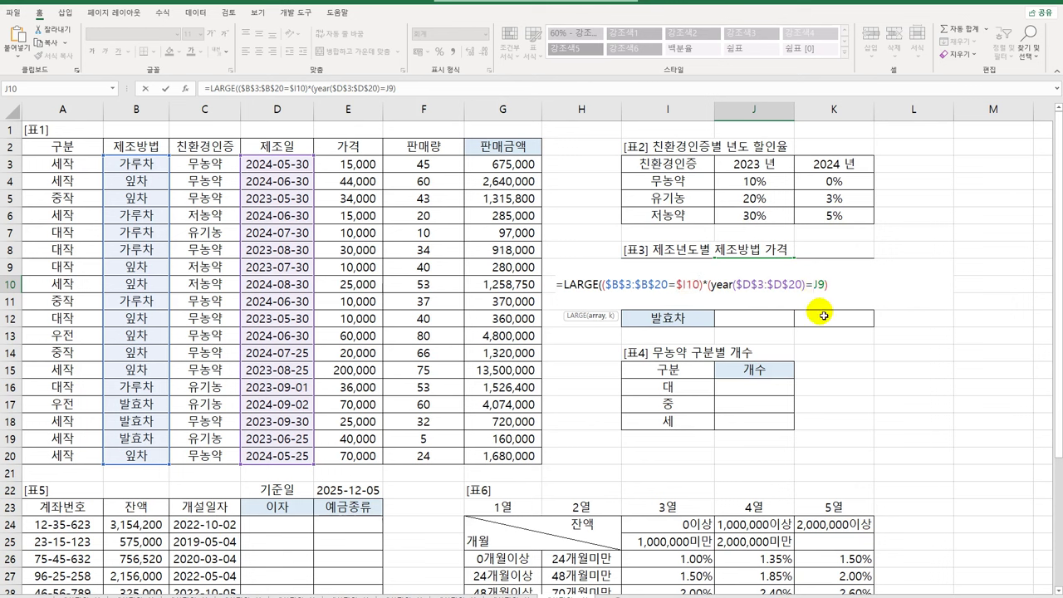
{"action": "key", "text": "F4"}
{"action": "key", "text": "F4"}
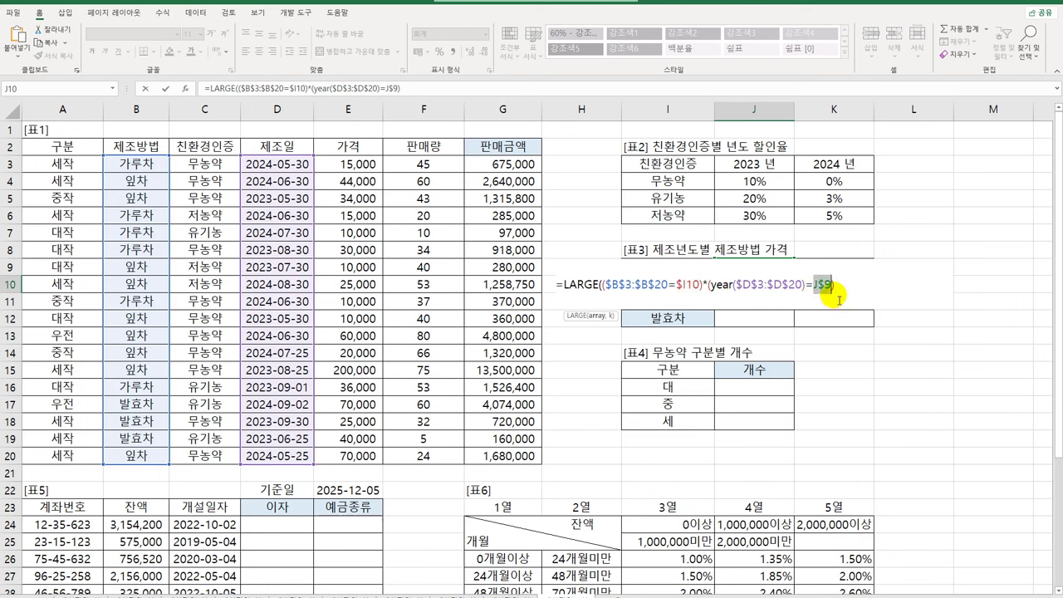
Multiply the conditions by the price range $E$3:$E$20, set k to 1 and close the LARGE function.
{"action": "type", "text": "*"}
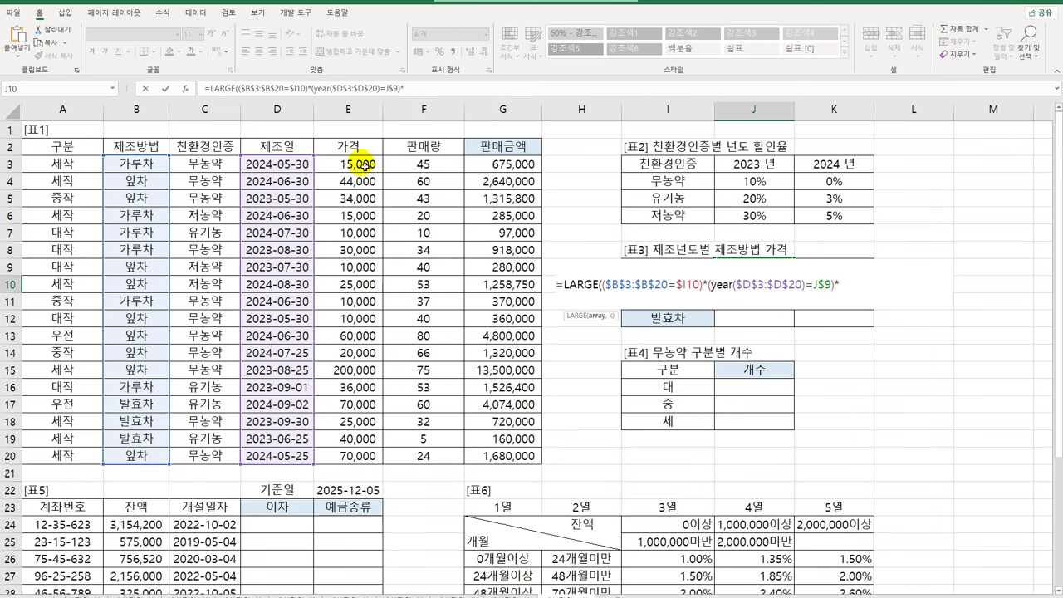
{"action": "left_click_drag", "start_coordinate": [367, 164], "coordinate": [345, 459]}
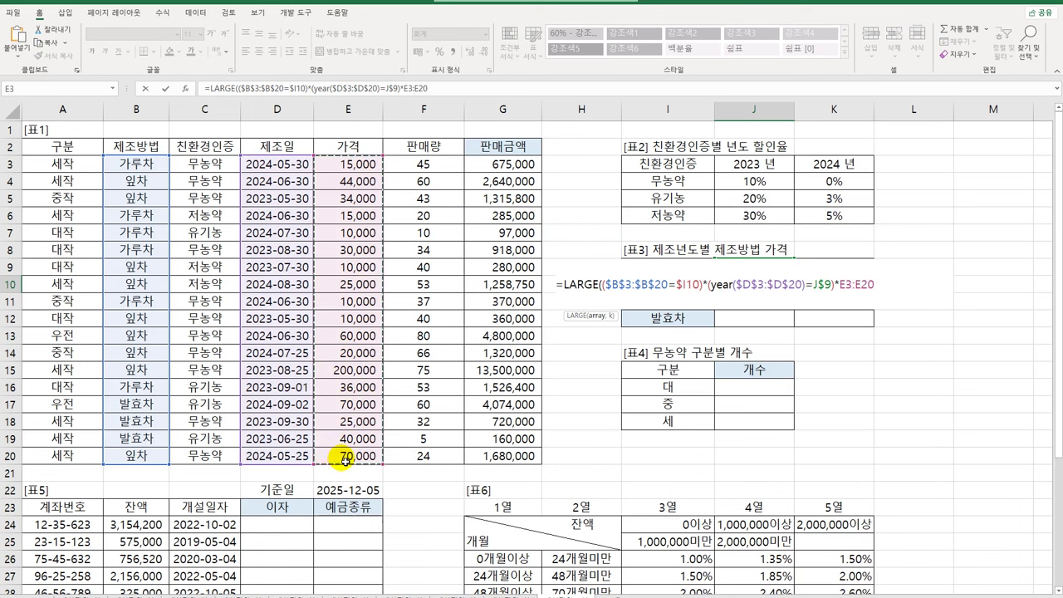
{"action": "key", "text": "F4"}
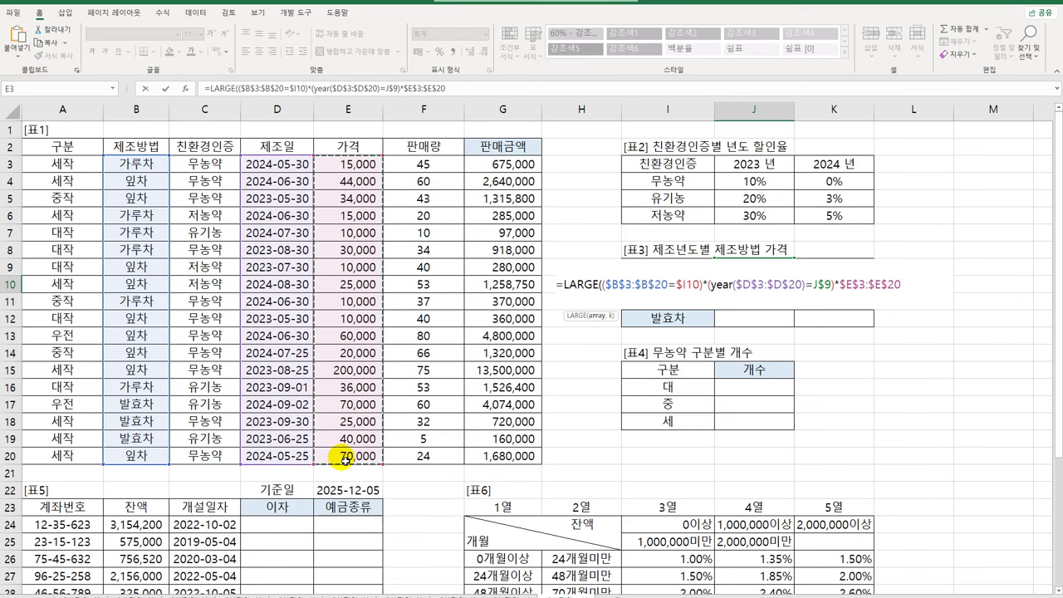
{"action": "type", "text": ","}
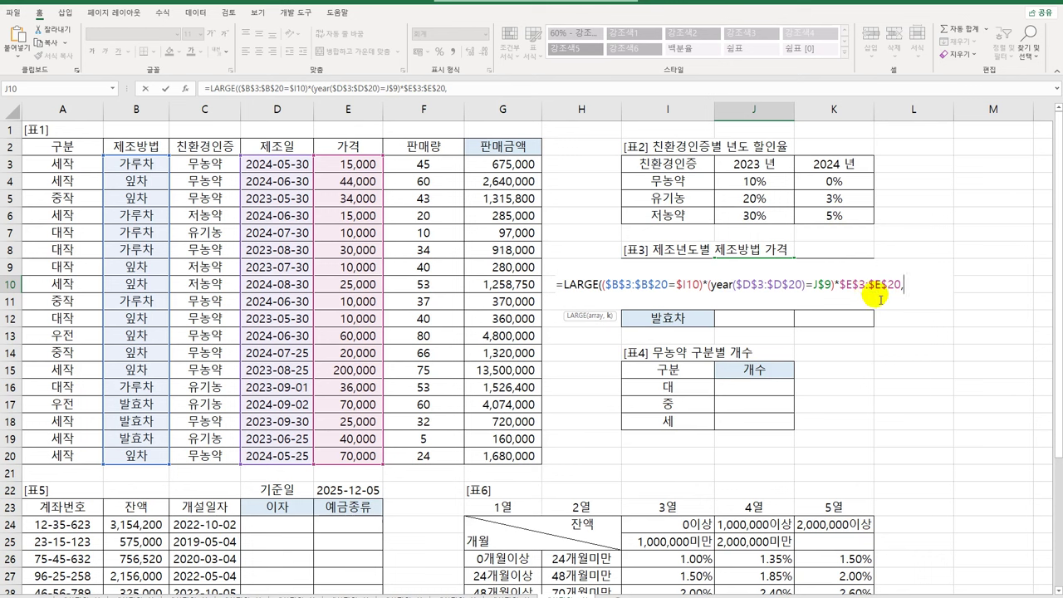
{"action": "type", "text": "1)"}
Rework the LARGE array as an IF that tests the multiplied conditions and returns $E$3:$E$20 when true, keeping k outside it.
{"action": "left_click", "coordinate": [603, 291]}
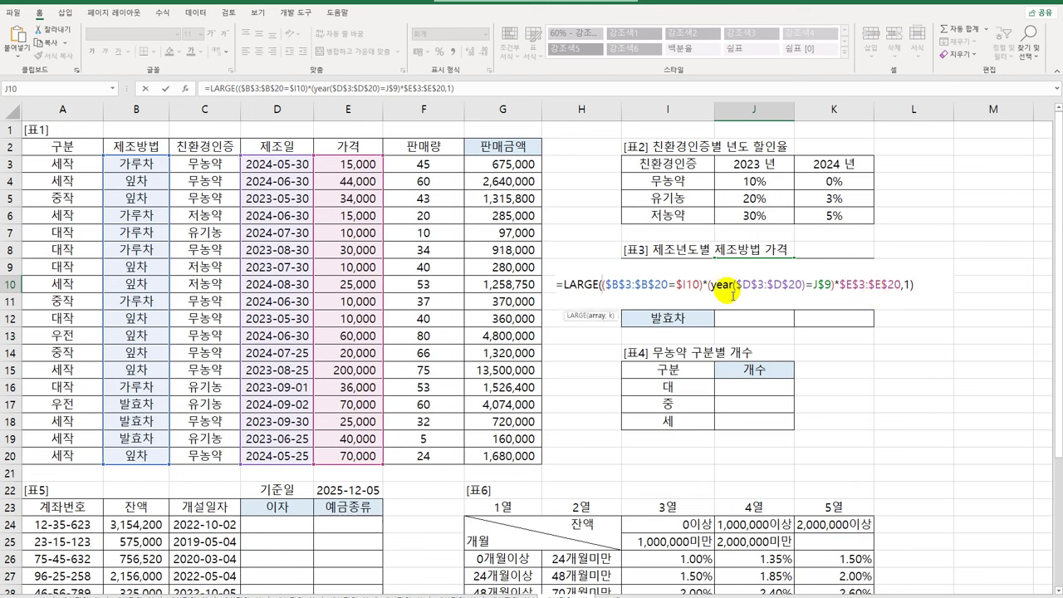
{"action": "type", "text": "if"}
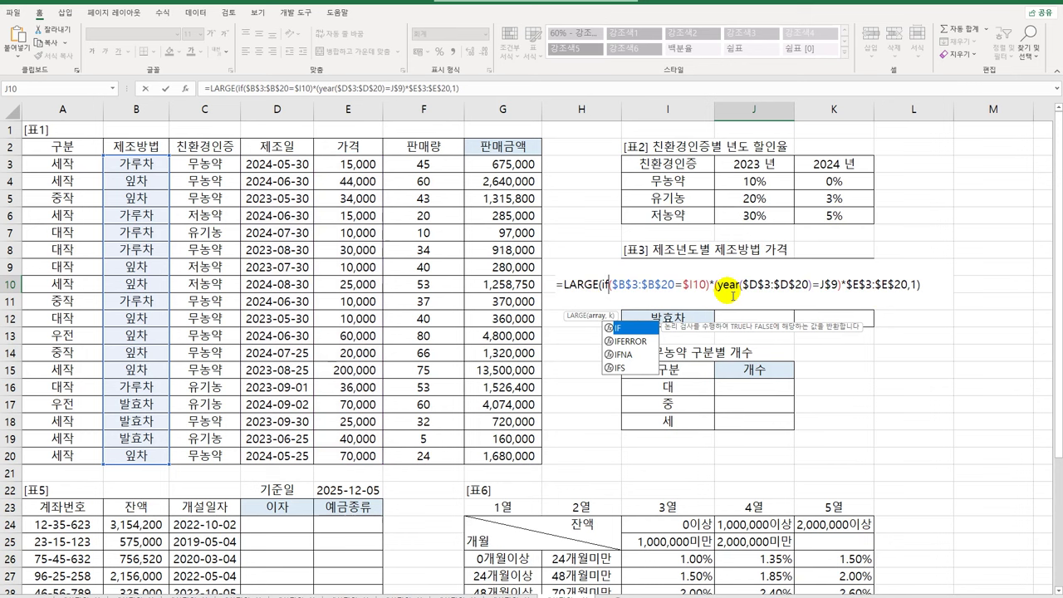
{"action": "type", "text": "("}
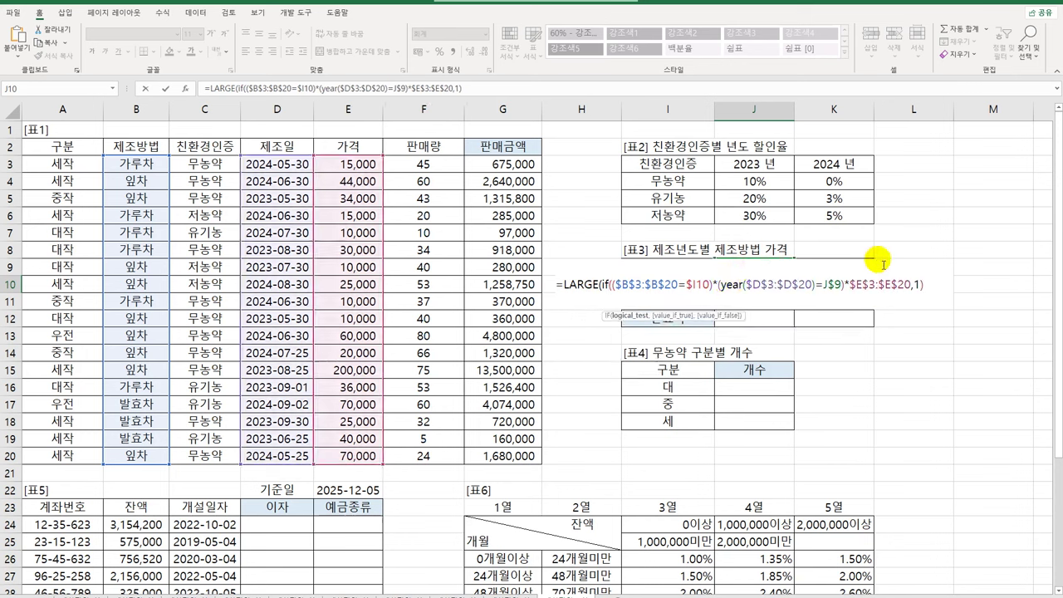
{"action": "left_click", "coordinate": [844, 285]}
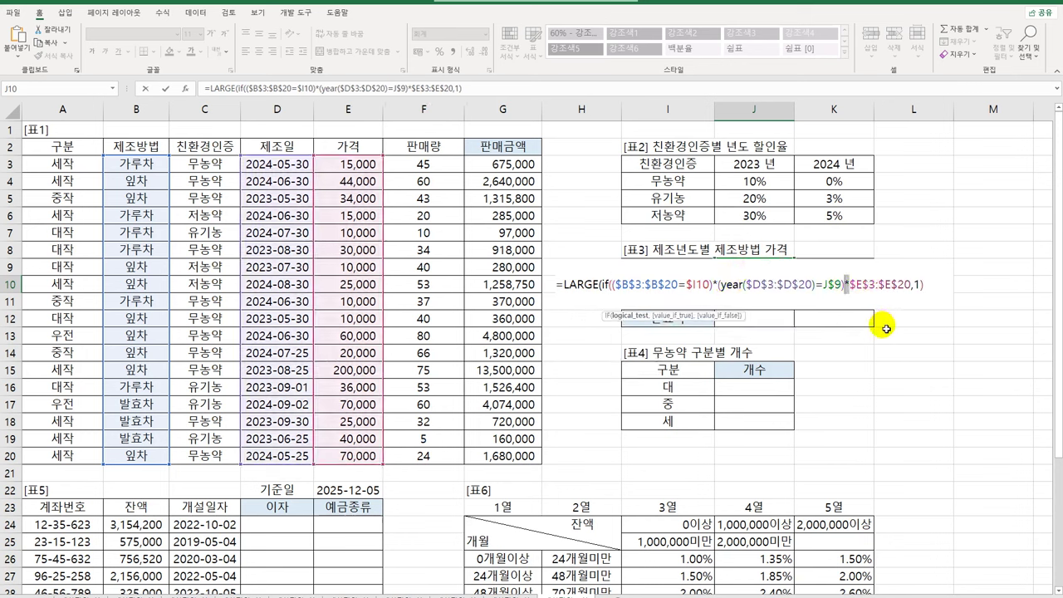
{"action": "key", "text": "Delete"}
{"action": "type", "text": ","}
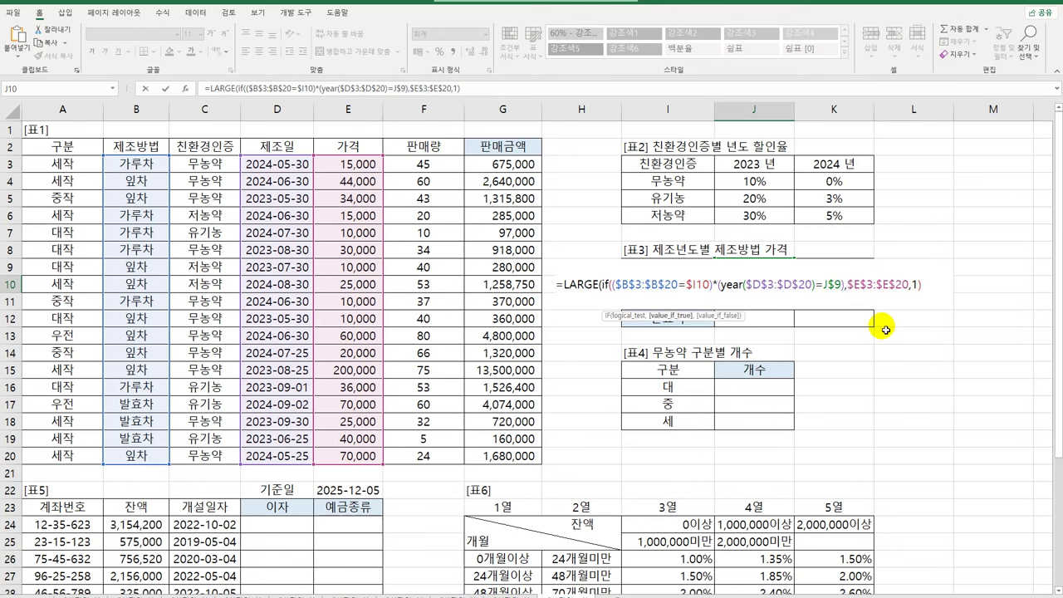
{"action": "left_click", "coordinate": [909, 287]}
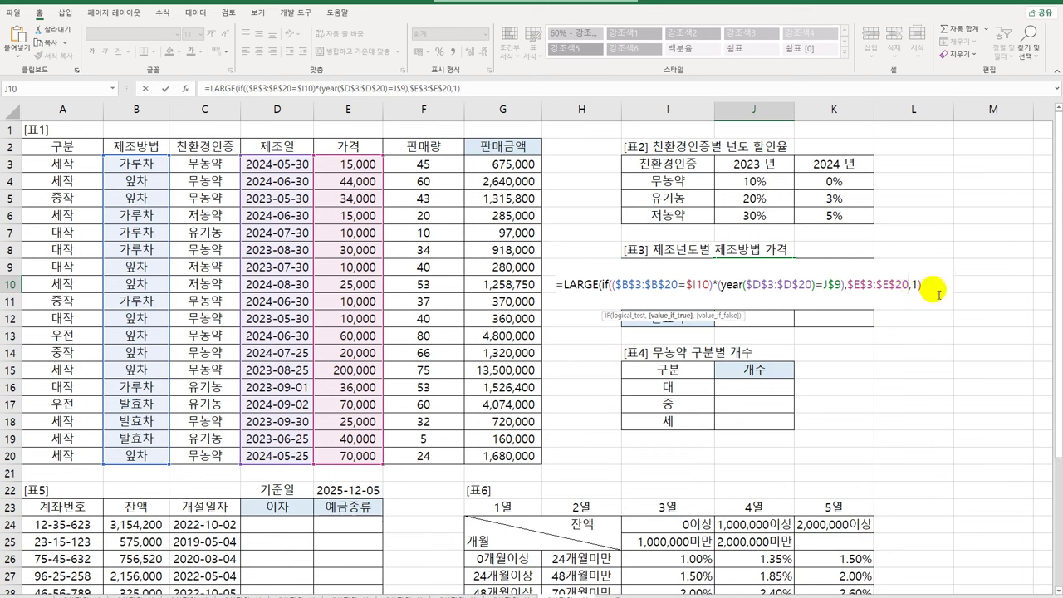
{"action": "type", "text": ")"}
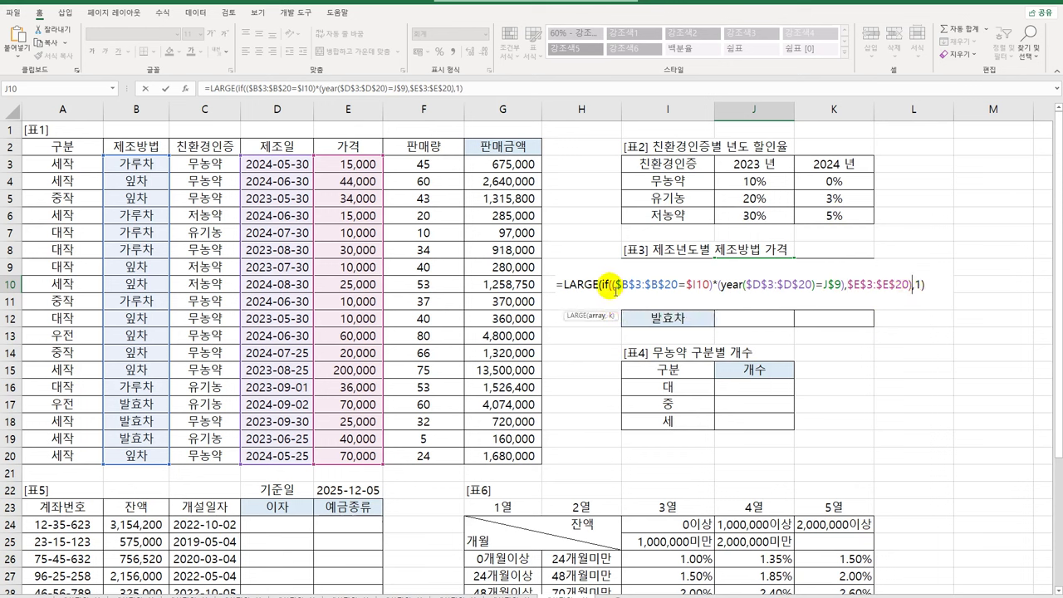
Enter the LARGE and IF formula in J10 as an array formula and fill it through K12.
{"action": "left_click_drag", "start_coordinate": [612, 287], "coordinate": [847, 291]}
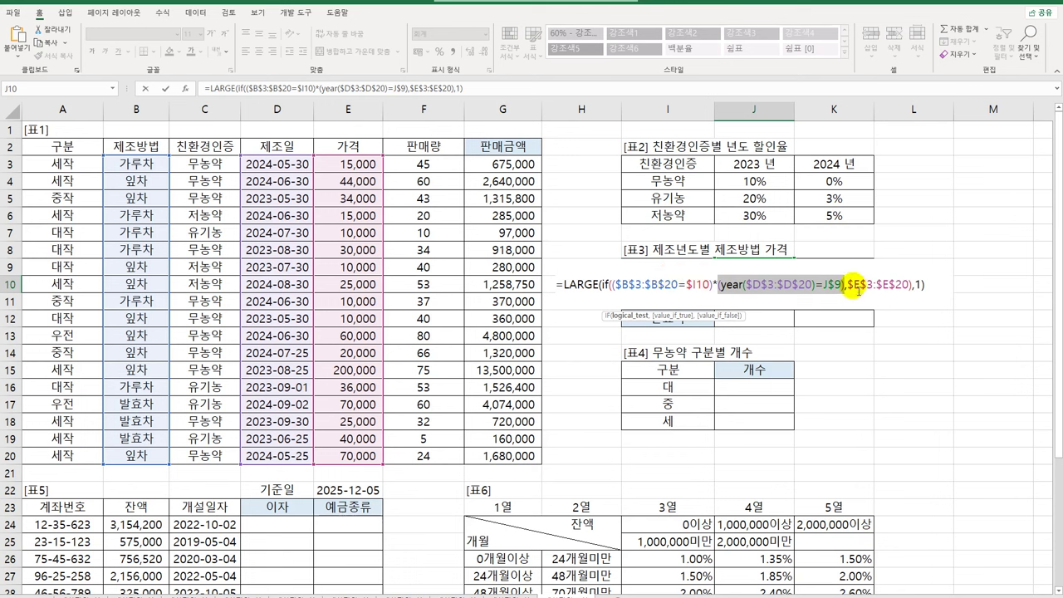
{"action": "left_click_drag", "start_coordinate": [845, 286], "coordinate": [911, 293]}
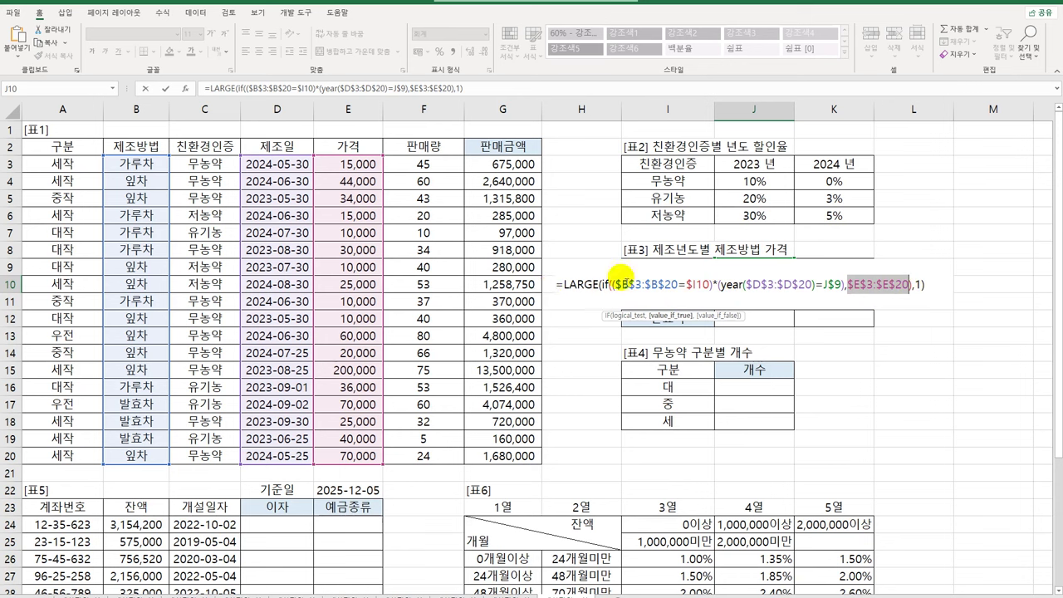
{"action": "left_click", "coordinate": [931, 285]}
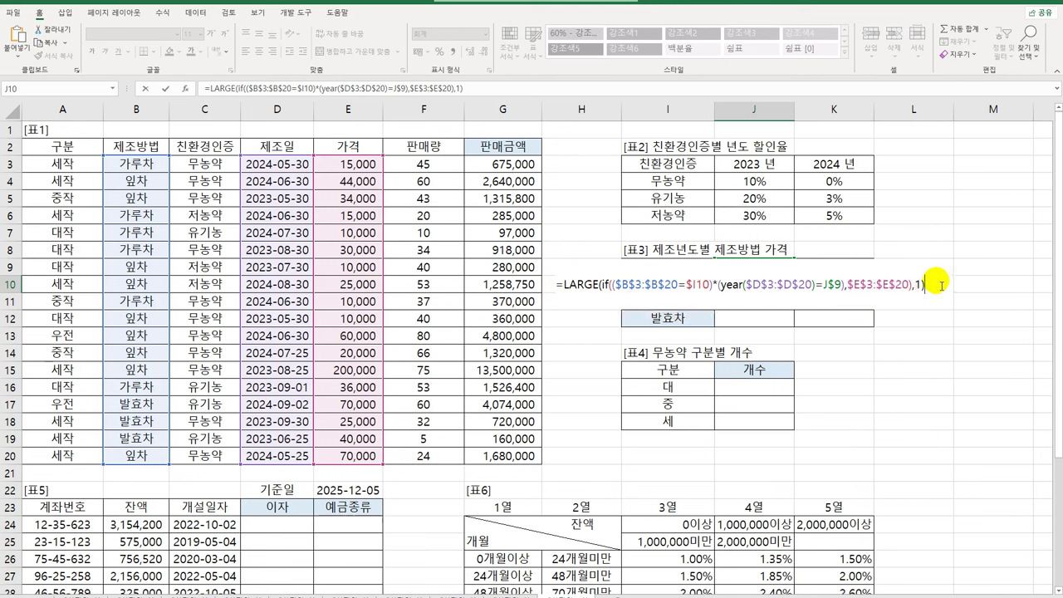
{"action": "key", "text": "ctrl+shift+Return"}
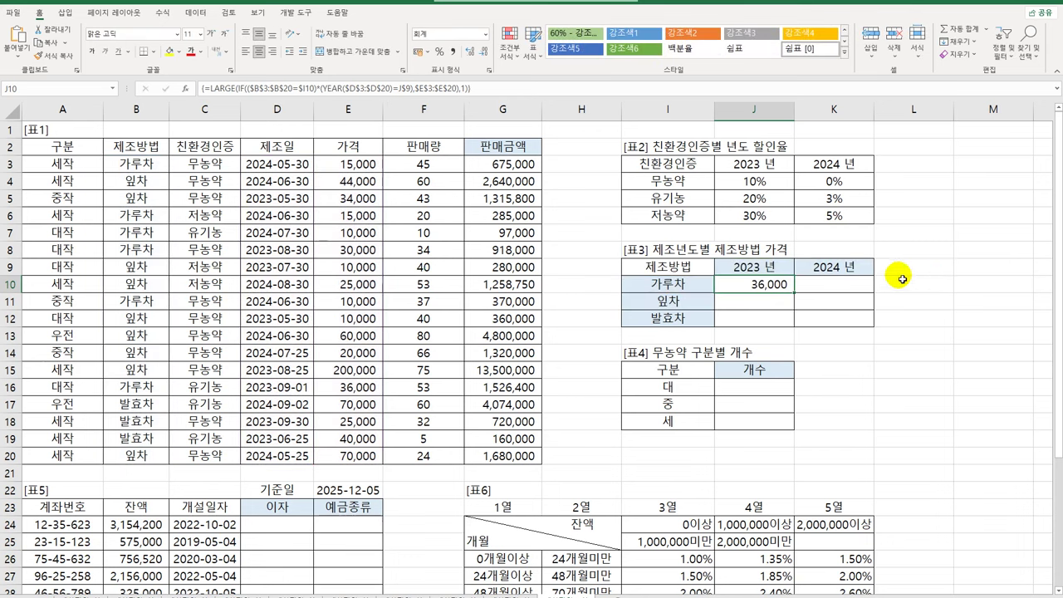
{"action": "left_click_drag", "start_coordinate": [792, 292], "coordinate": [834, 326]}
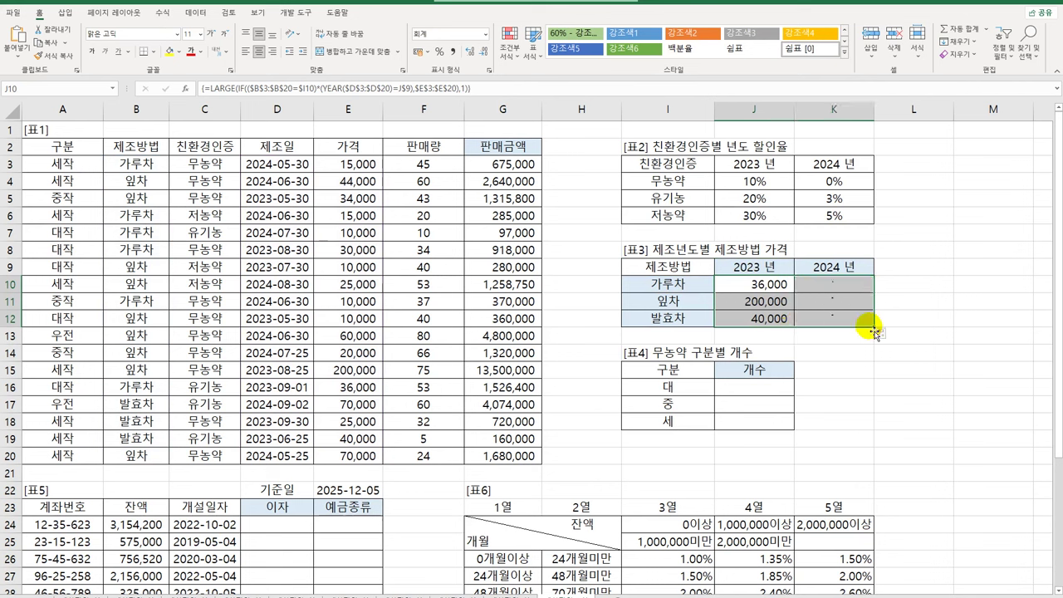
{"action": "left_click", "coordinate": [772, 285]}
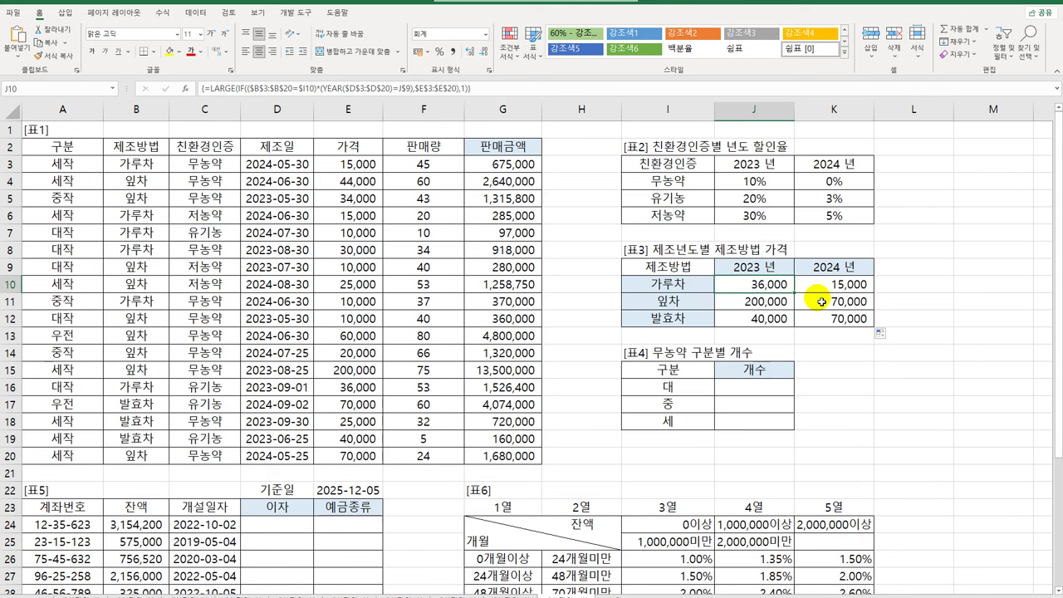
Remove the inner IF from the J10 formula, multiply the conditions directly by $E$3:$E$20 and delete the surplus closing parenthesis.
{"action": "double_click", "coordinate": [764, 286]}
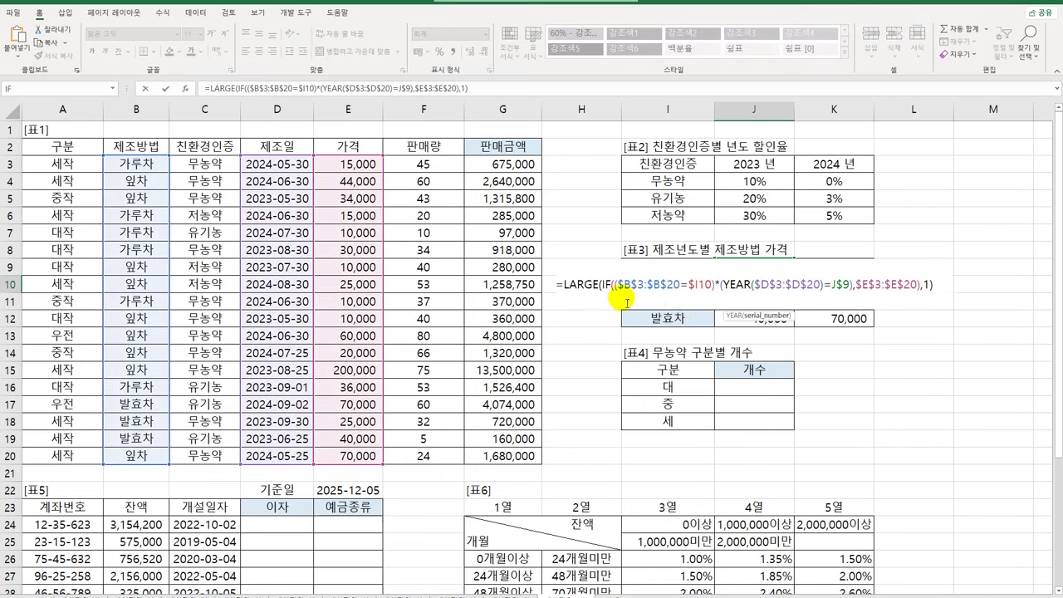
{"action": "double_click", "coordinate": [607, 284]}
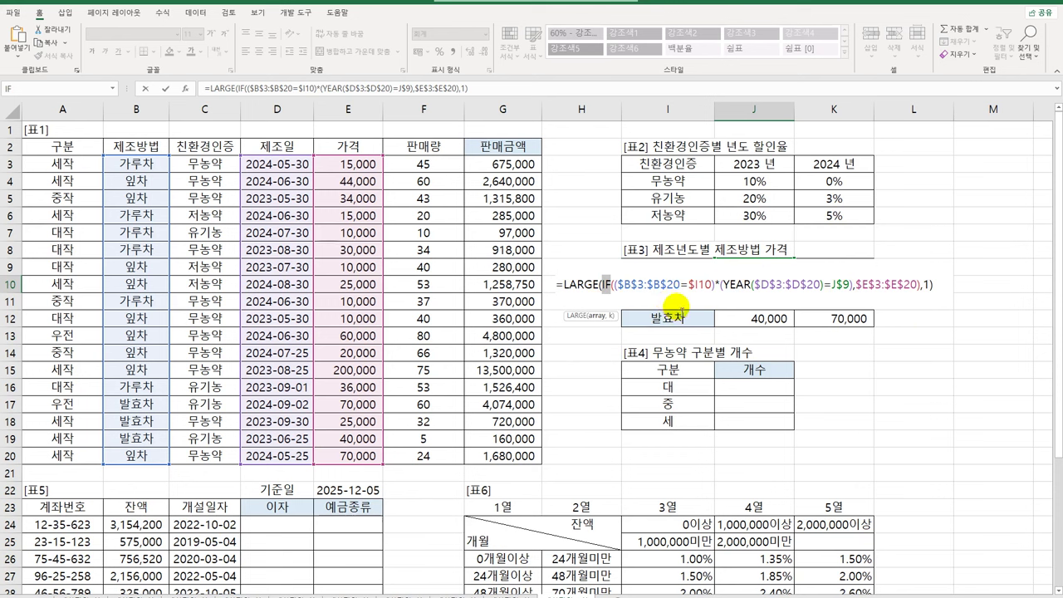
{"action": "left_click", "coordinate": [556, 285]}
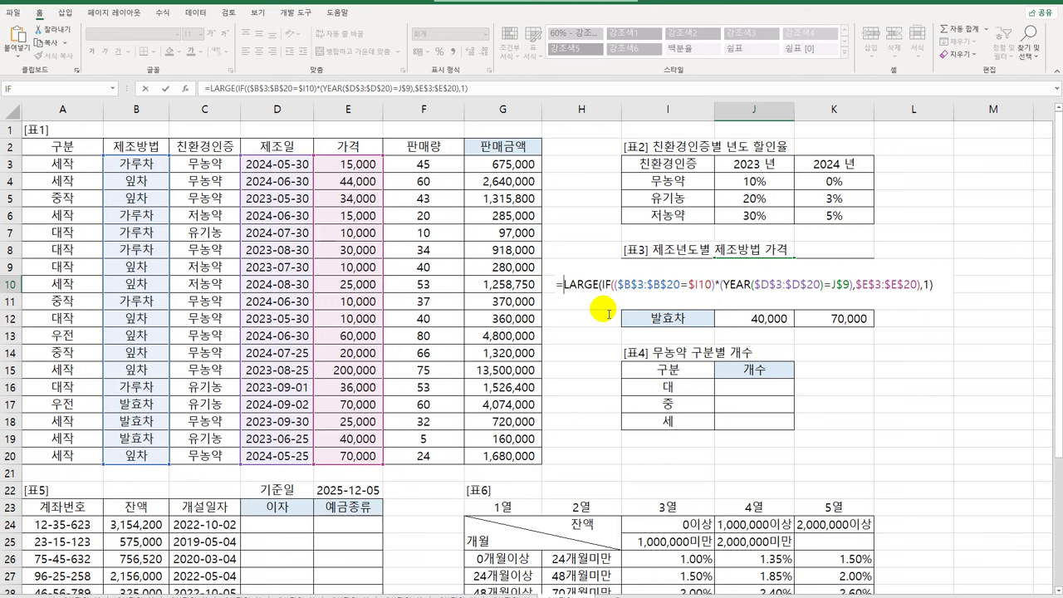
{"action": "double_click", "coordinate": [606, 284]}
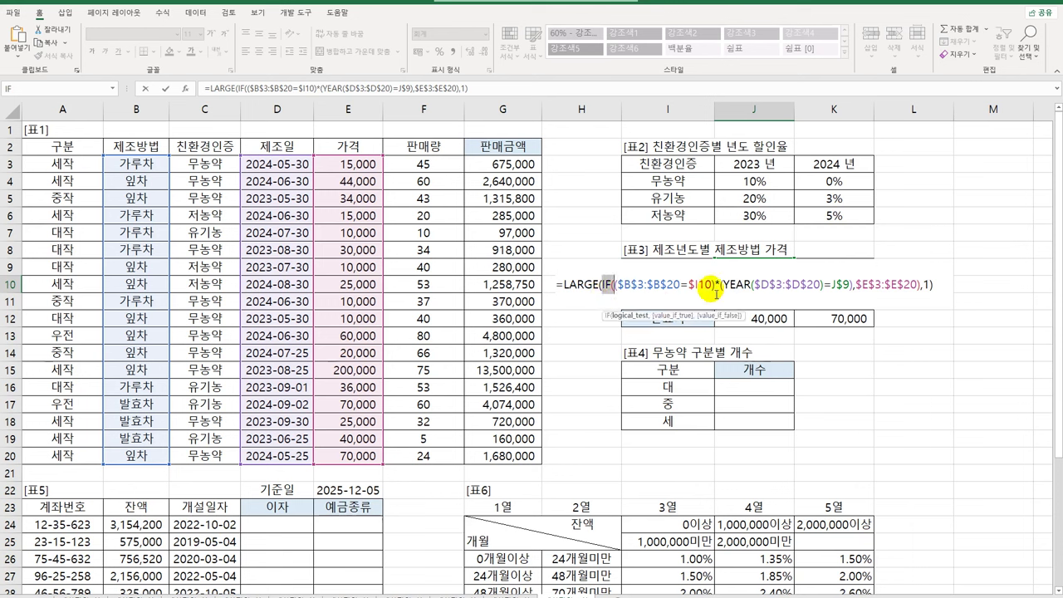
{"action": "key", "text": "Delete"}
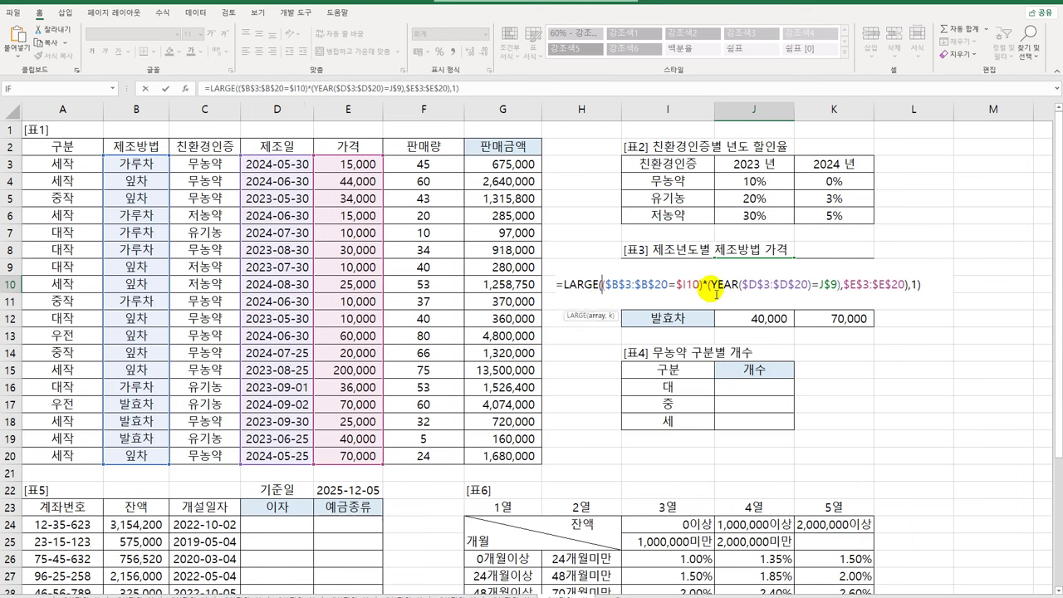
{"action": "left_click", "coordinate": [841, 285]}
{"action": "key", "text": "Delete"}
{"action": "type", "text": "*"}
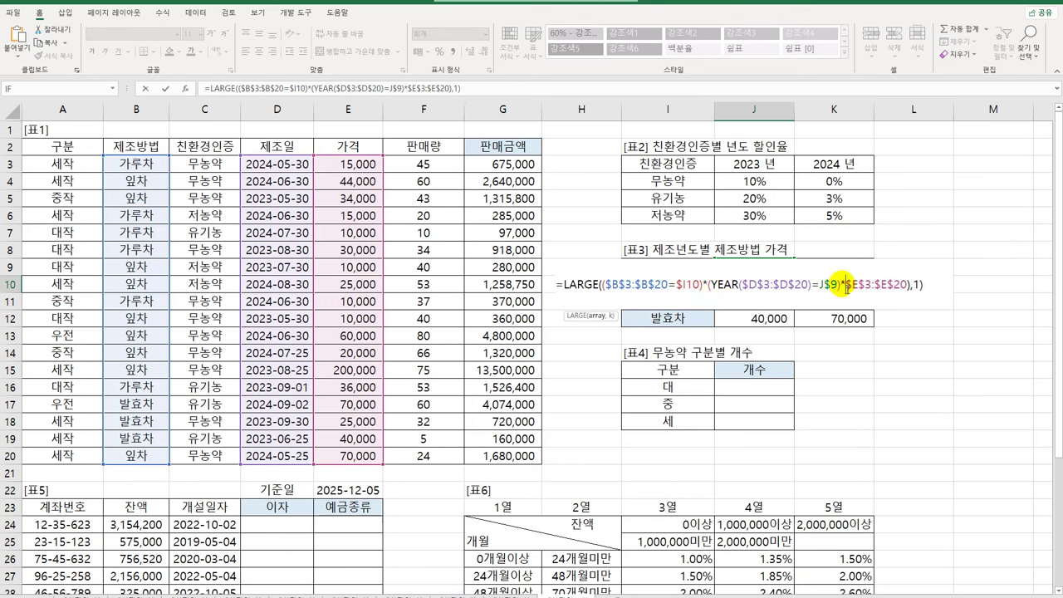
{"action": "left_click", "coordinate": [907, 285]}
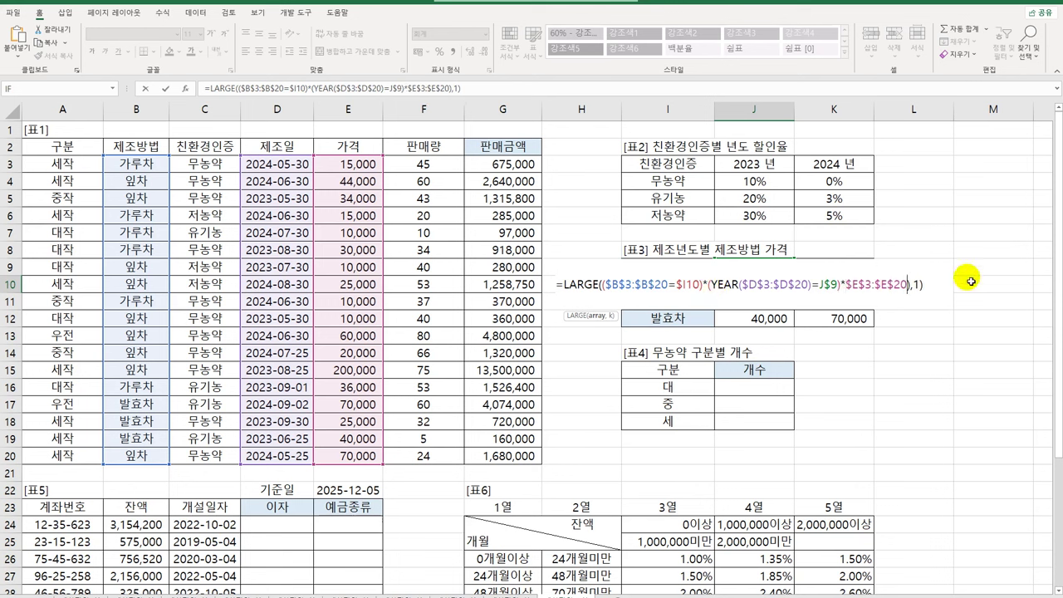
{"action": "key", "text": "Delete"}
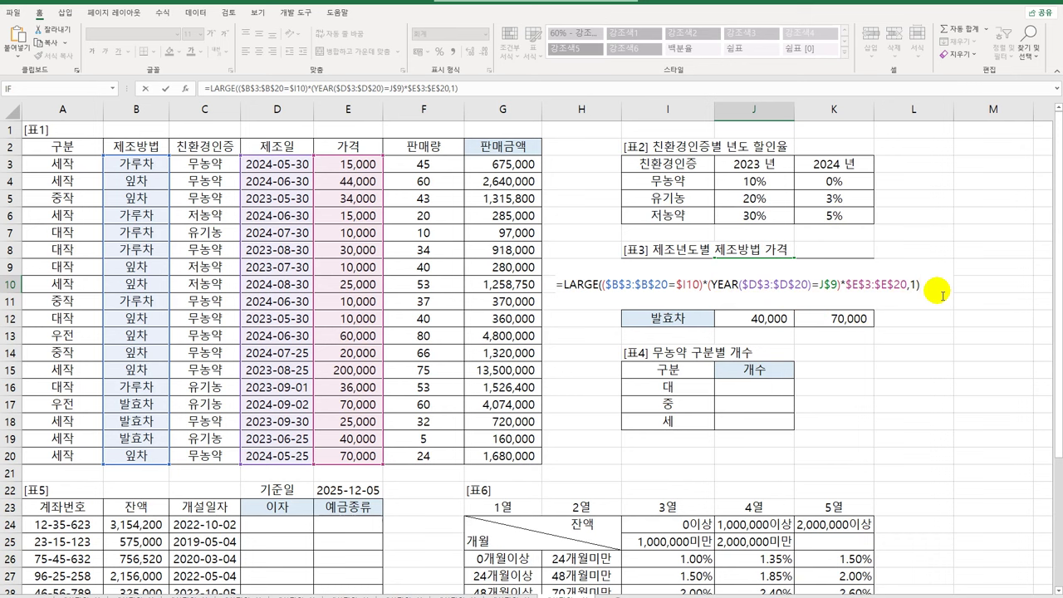
Enter the IF-free LARGE formula in J10 as an array formula and copy it across J10:K12.
{"action": "key", "text": "ctrl+shift+Return"}
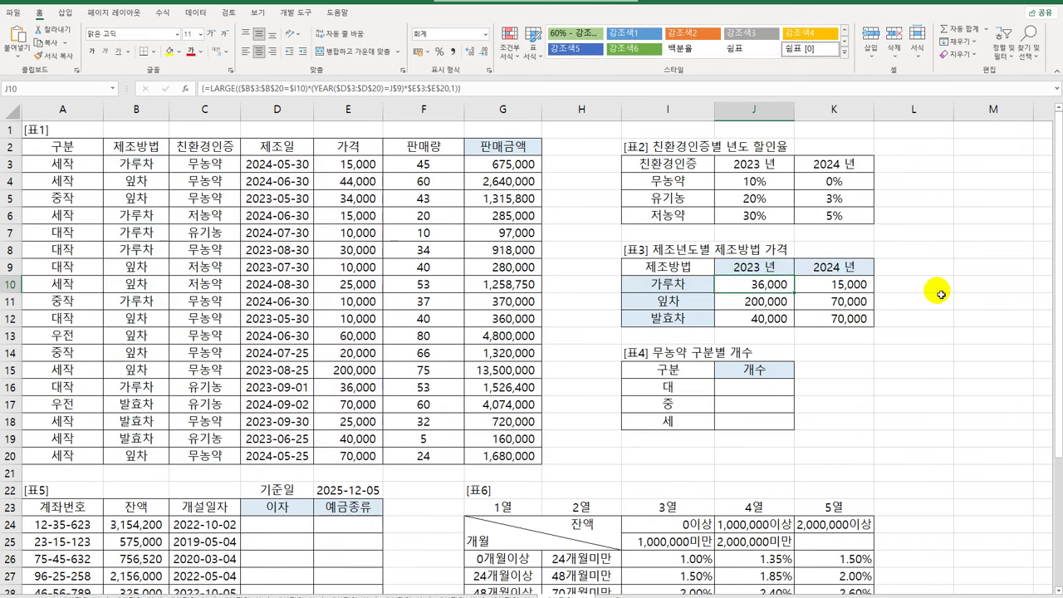
{"action": "left_click_drag", "start_coordinate": [794, 293], "coordinate": [861, 334]}
{"action": "left_click", "coordinate": [772, 288]}
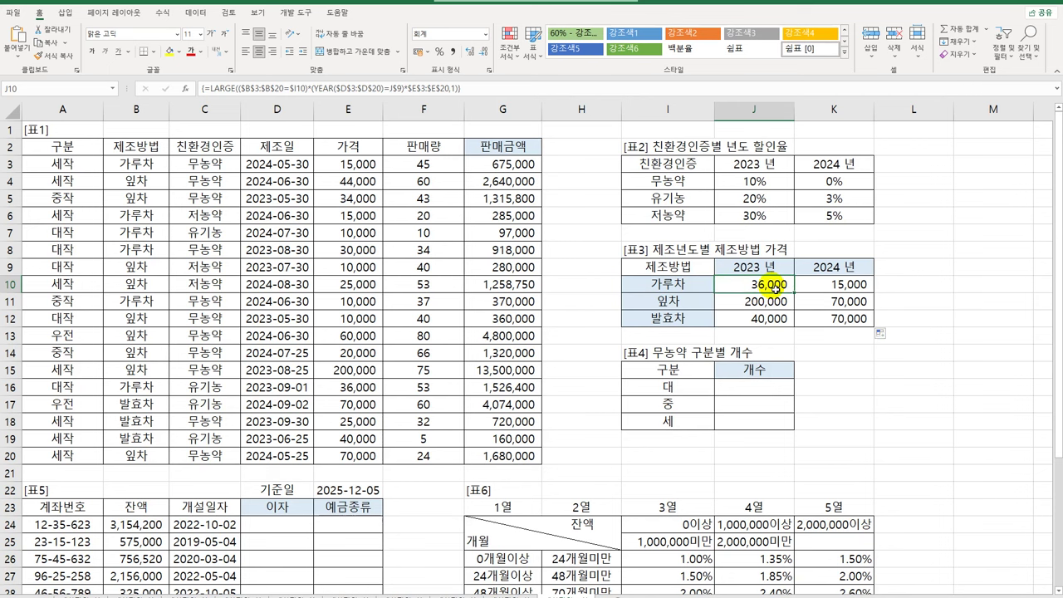
Wrap the LARGE expression in J10 in IF(ISERROR(...)) and return 0 when it gives an error.
{"action": "double_click", "coordinate": [773, 288]}
{"action": "left_click", "coordinate": [563, 285]}
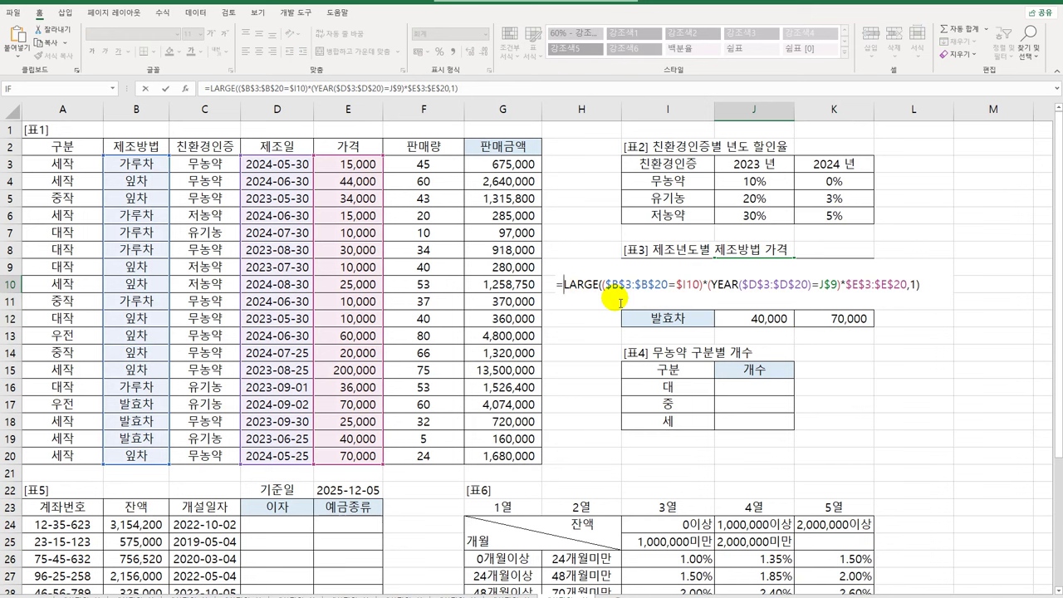
{"action": "type", "text": "IF("}
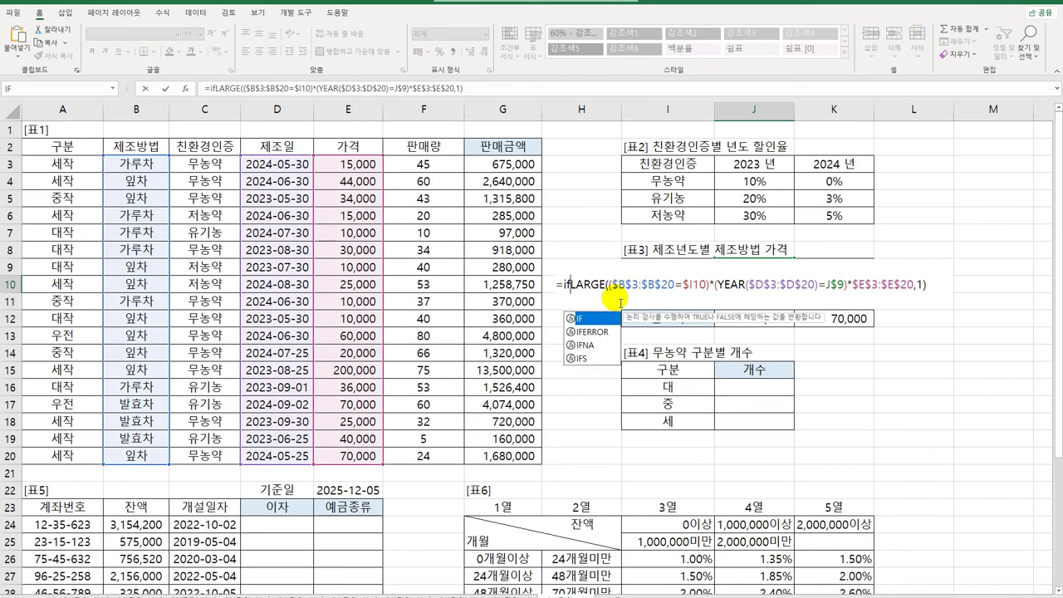
{"action": "type", "text": "ise"}
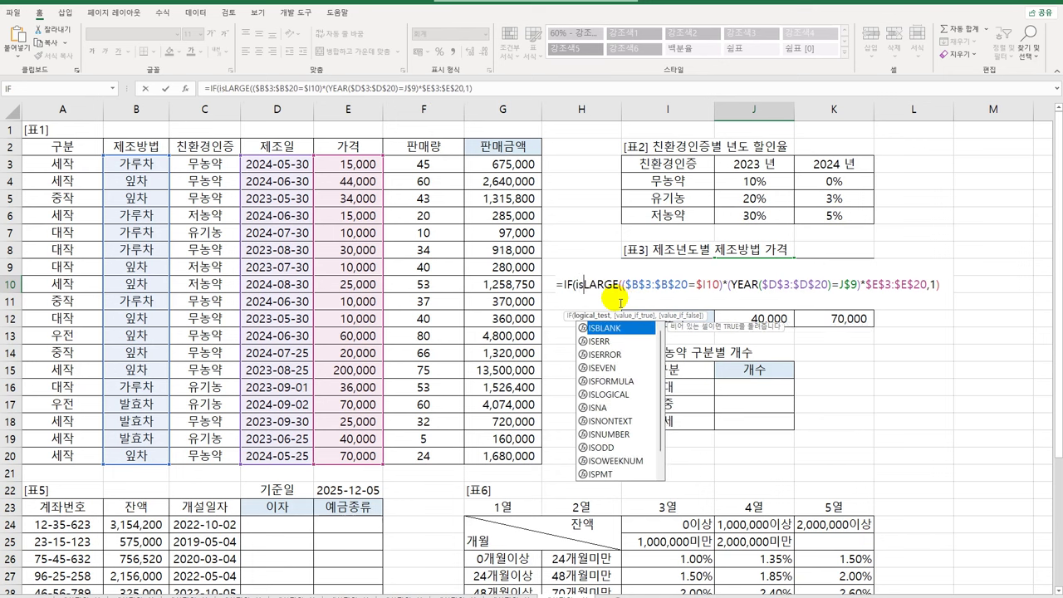
{"action": "key", "text": "Down"}
{"action": "key", "text": "Tab"}
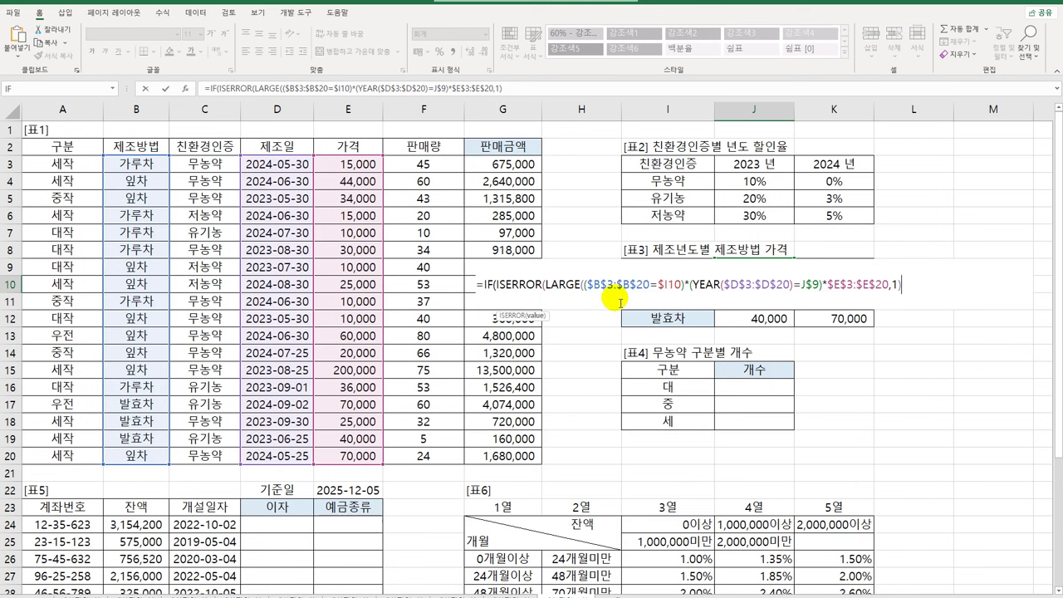
{"action": "type", "text": "),"}
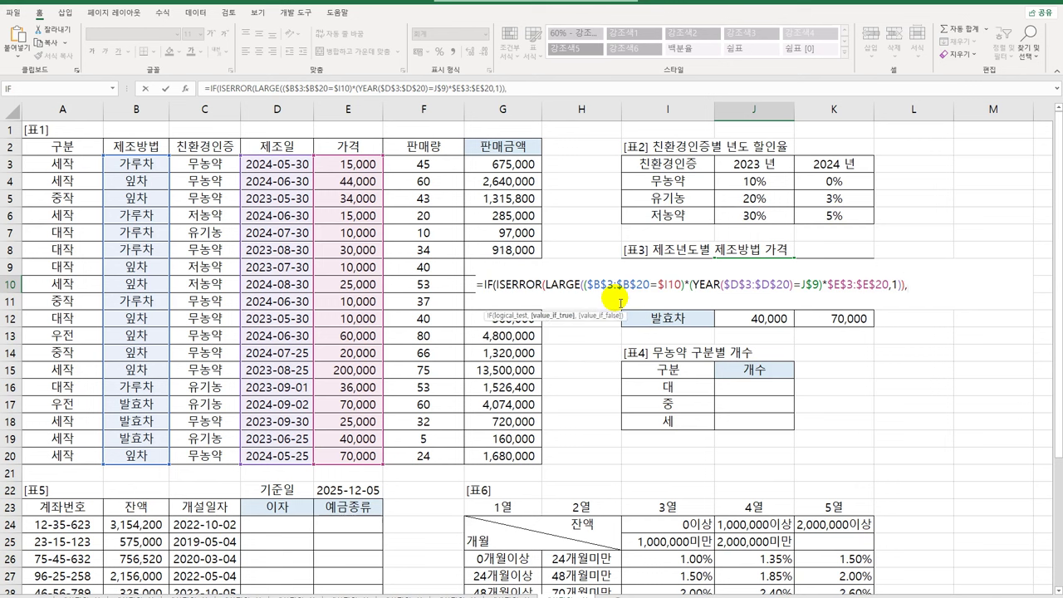
{"action": "type", "text": "0,"}
Copy the whole LARGE expression into the IF function's value_if_false argument and close the formula.
{"action": "left_click", "coordinate": [546, 285]}
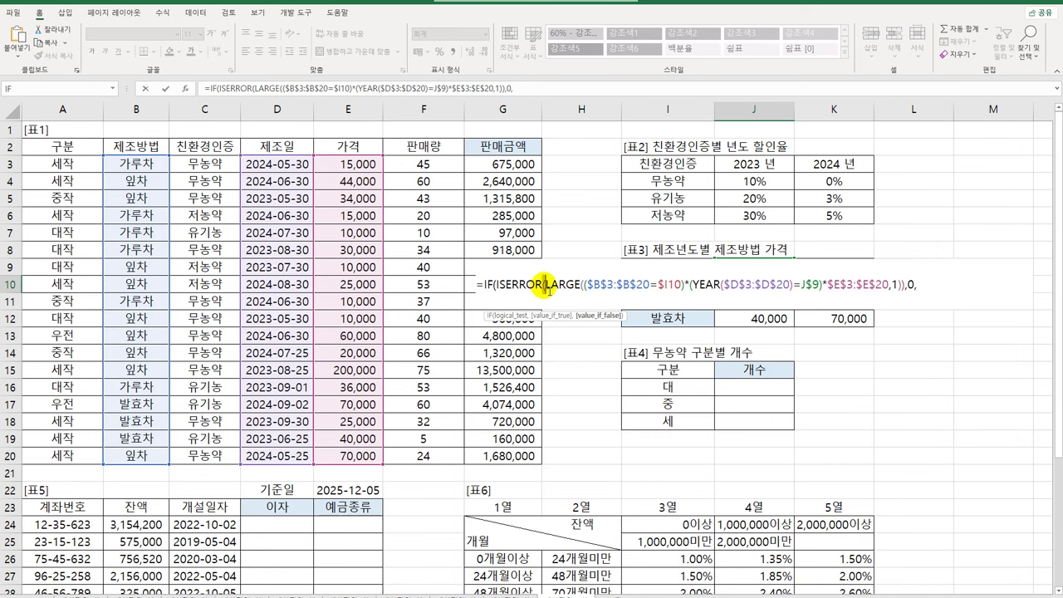
{"action": "left_click_drag", "start_coordinate": [546, 286], "coordinate": [899, 287]}
{"action": "key", "text": "ctrl+c"}
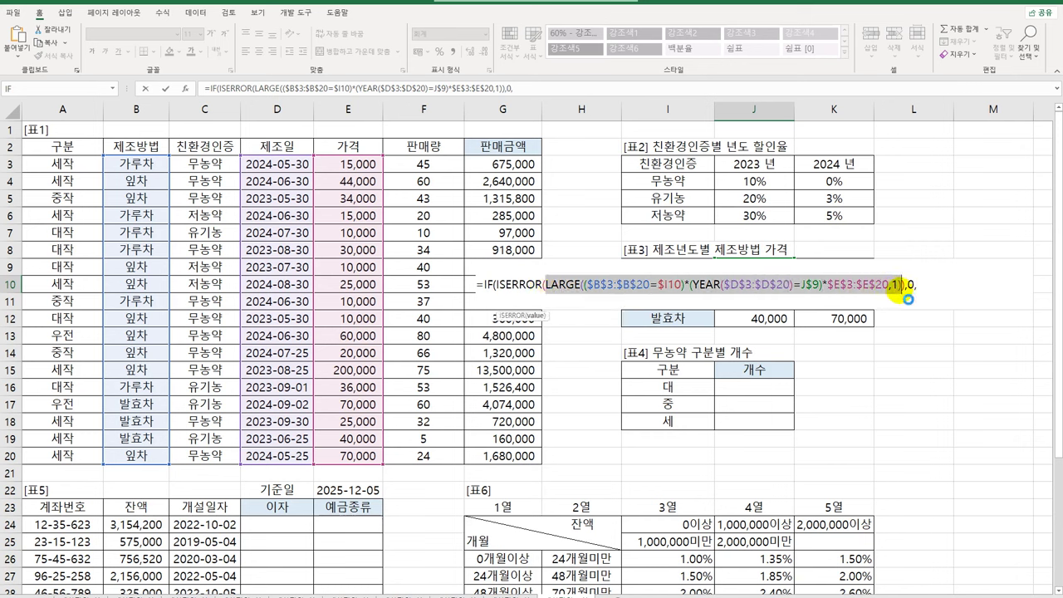
{"action": "left_click", "coordinate": [923, 287]}
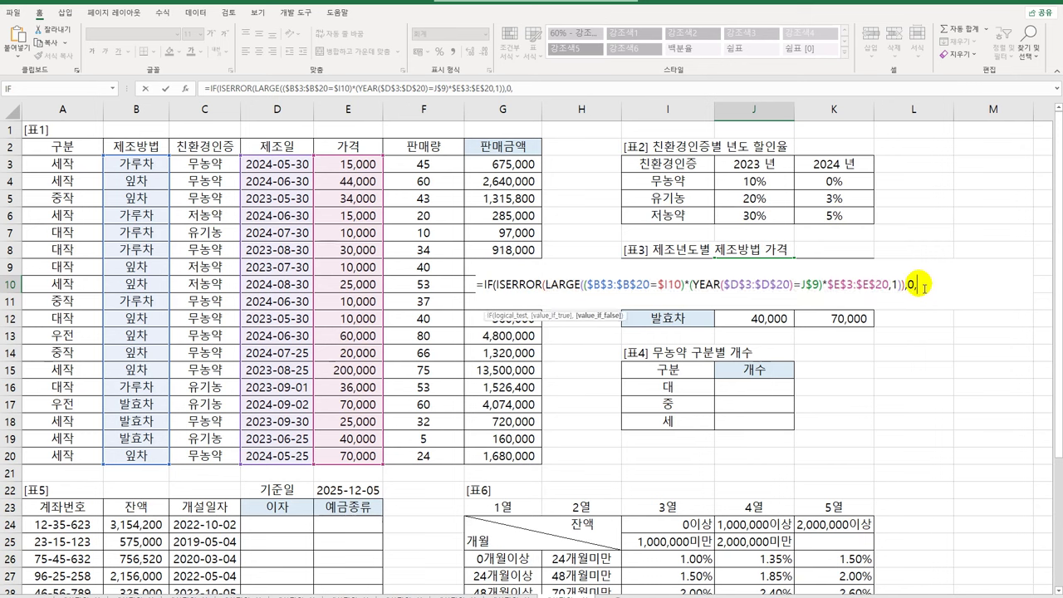
{"action": "key", "text": "ctrl+v"}
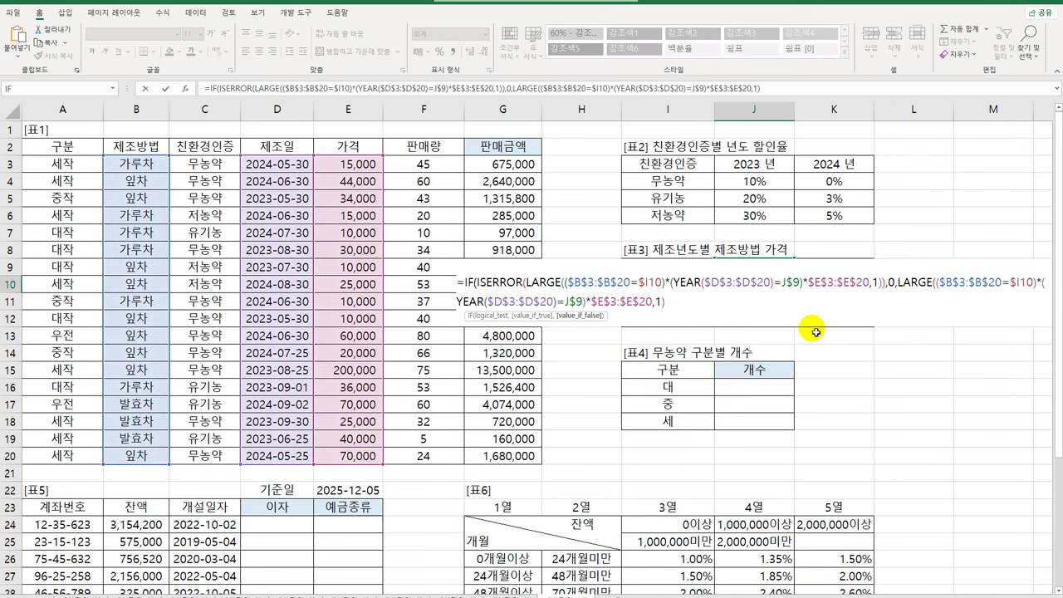
{"action": "type", "text": ")"}
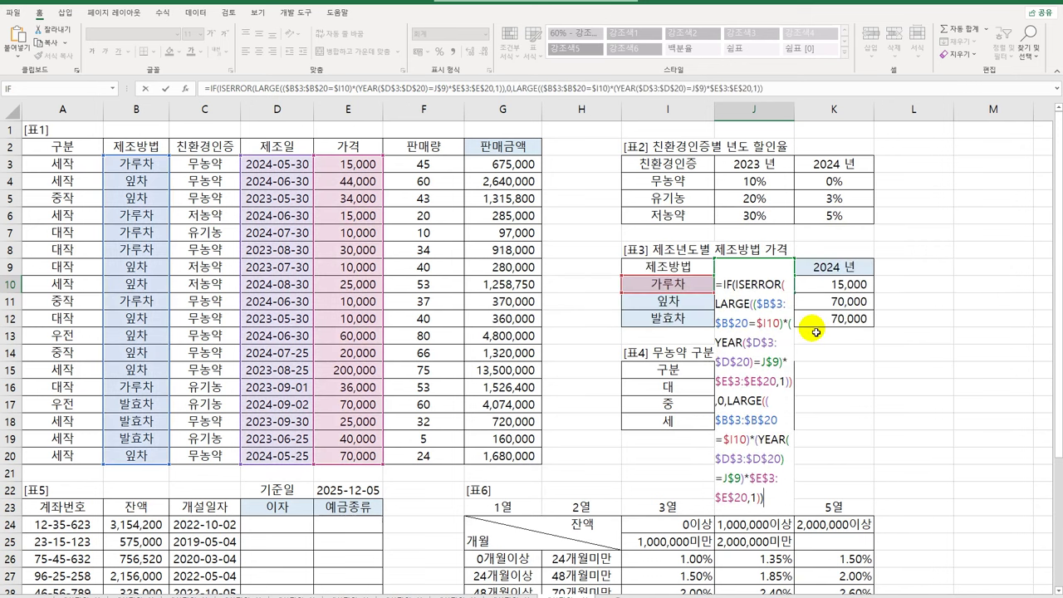
Enter the IF and ISERROR formula in J10 as an array formula and fill it through K12.
{"action": "key", "text": "ctrl+shift+Return"}
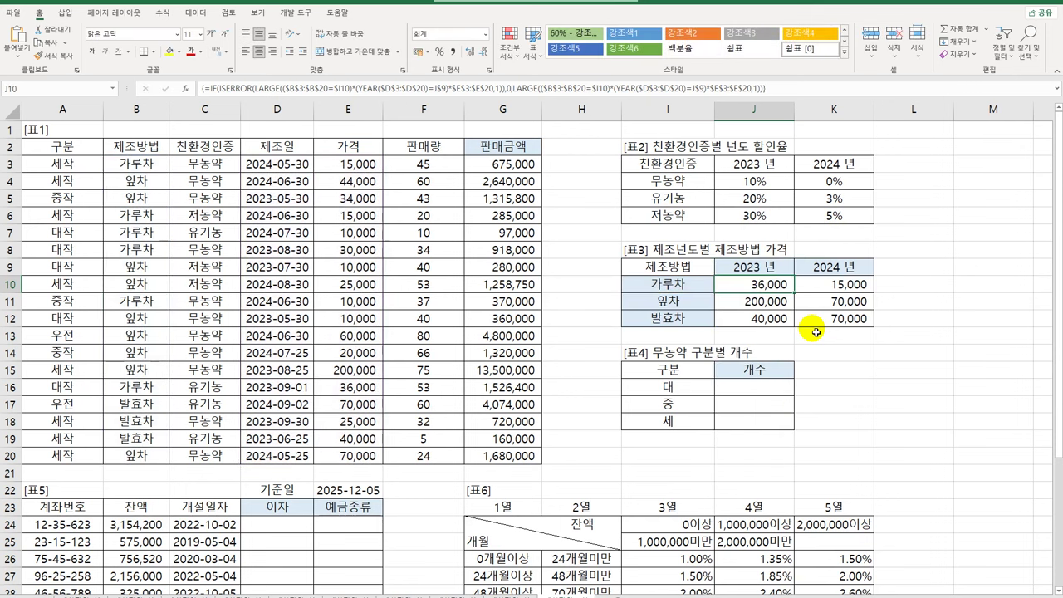
{"action": "left_click_drag", "start_coordinate": [794, 293], "coordinate": [866, 332]}
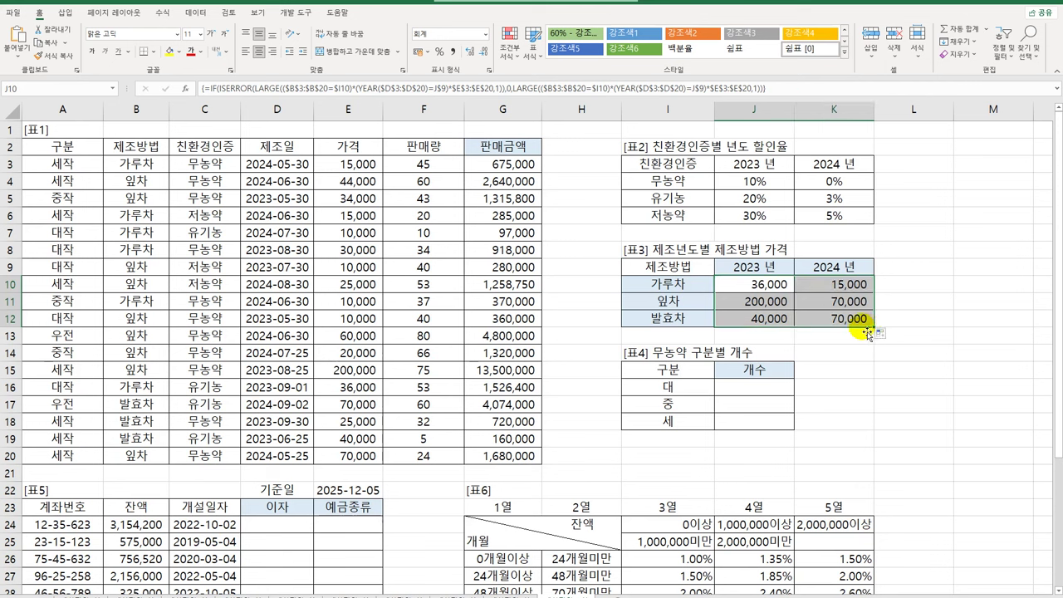
{"action": "left_click", "coordinate": [751, 289]}
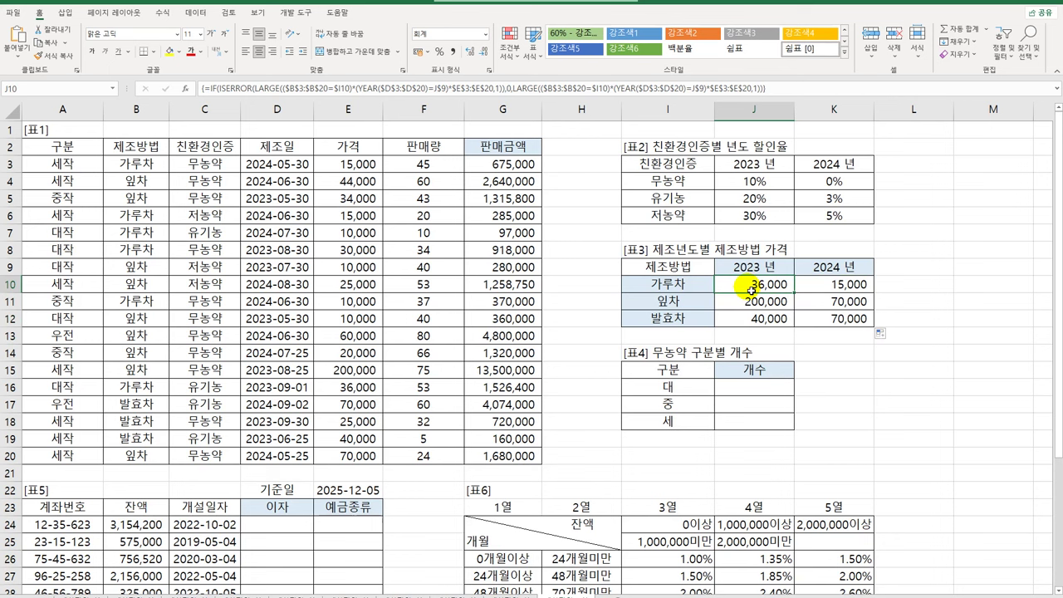
{"action": "double_click", "coordinate": [751, 290]}
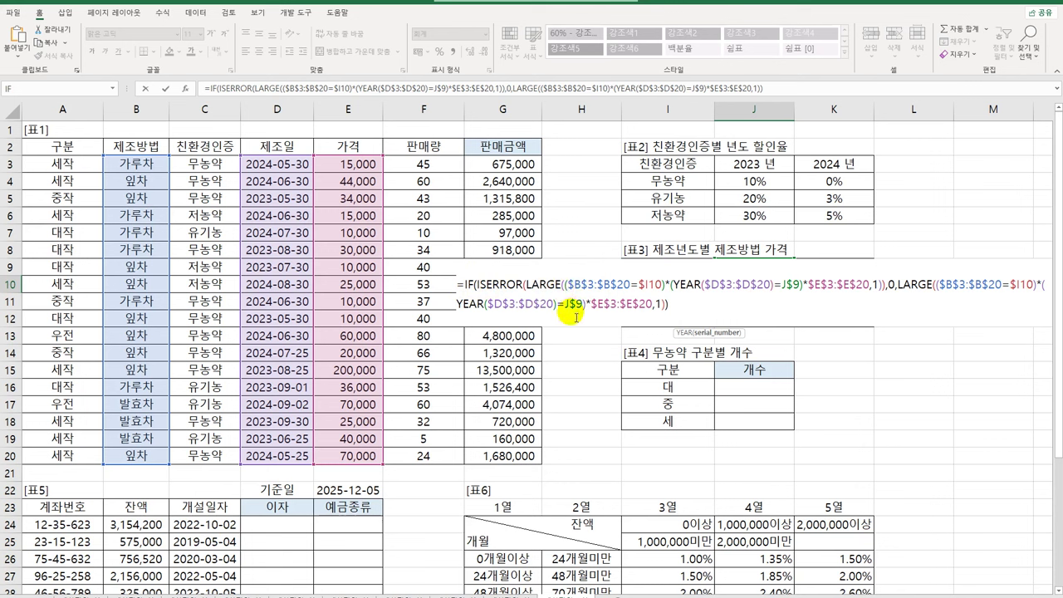
{"action": "key", "text": "ctrl+shift+Return"}
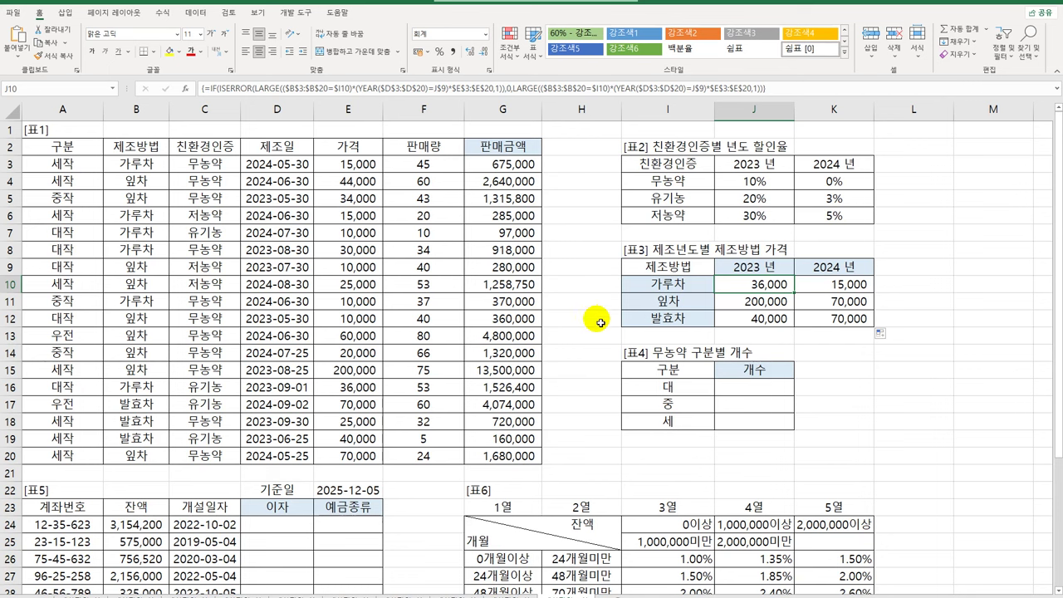
Start a COUNTIFS formula in J16 with the criteria range $C$3:$C$20 and the criterion "무농약".
{"action": "left_click", "coordinate": [743, 388]}
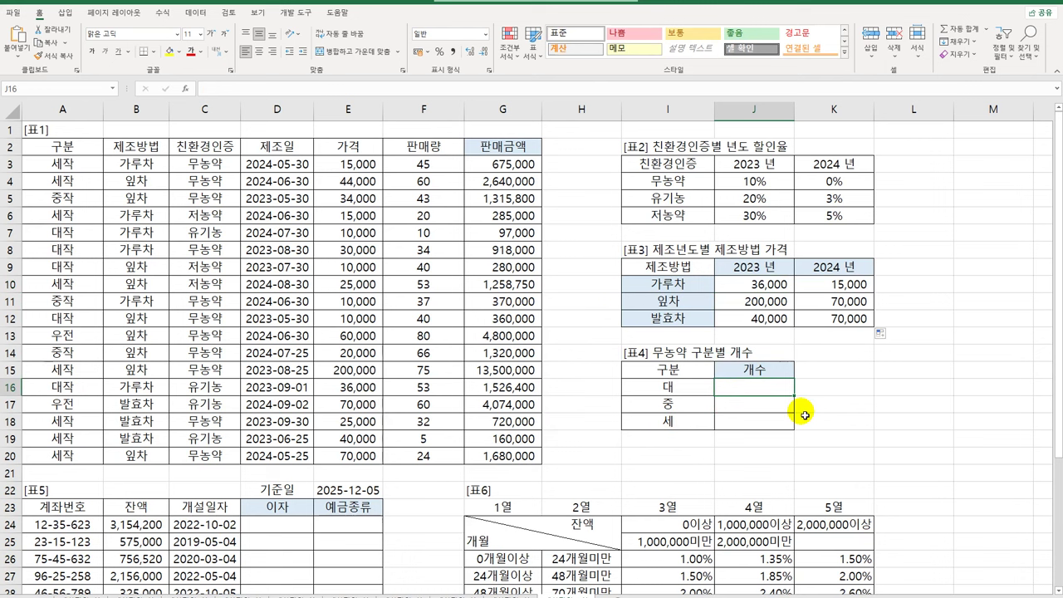
{"action": "type", "text": "=countif"}
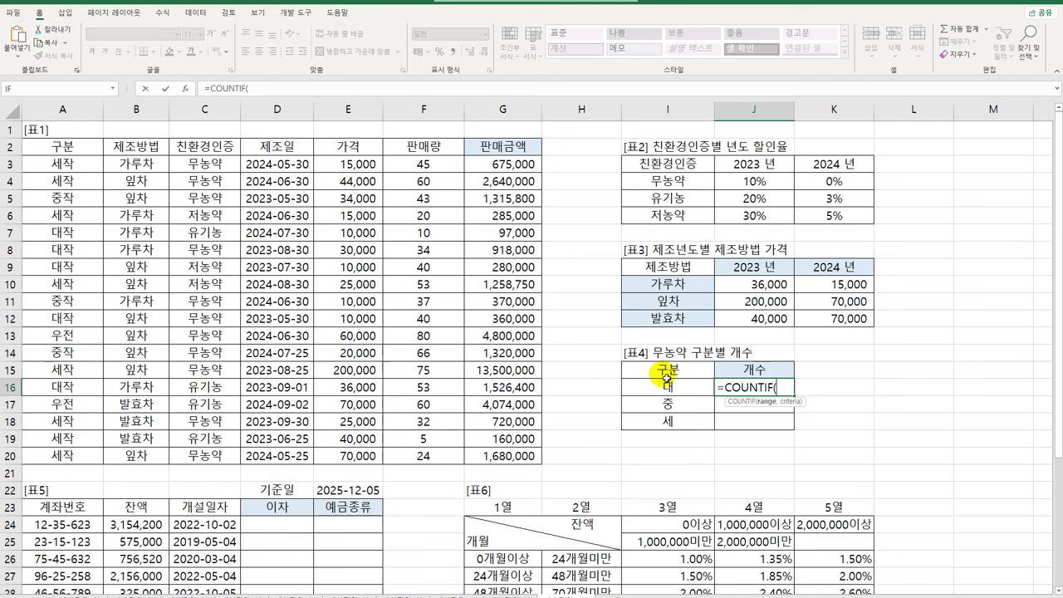
{"action": "key", "text": "BackSpace"}
{"action": "type", "text": "s"}
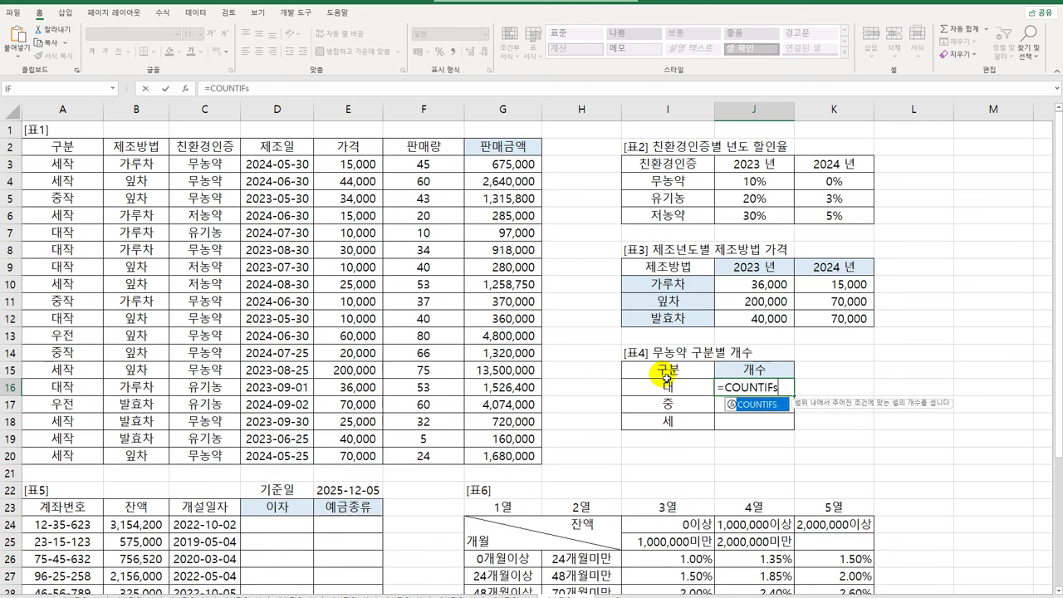
{"action": "key", "text": "Tab"}
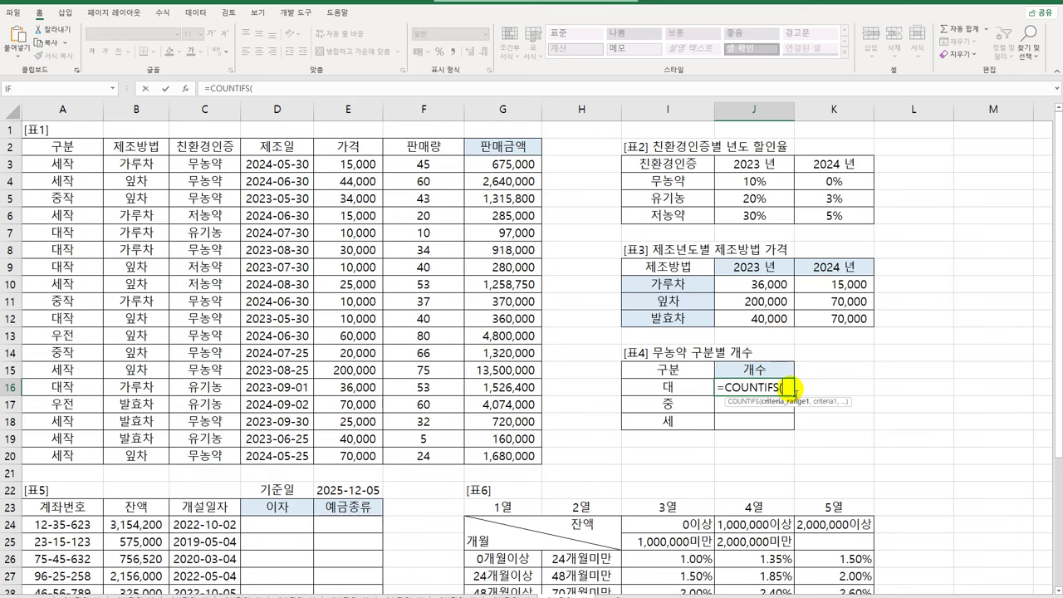
{"action": "left_click_drag", "start_coordinate": [194, 164], "coordinate": [190, 465]}
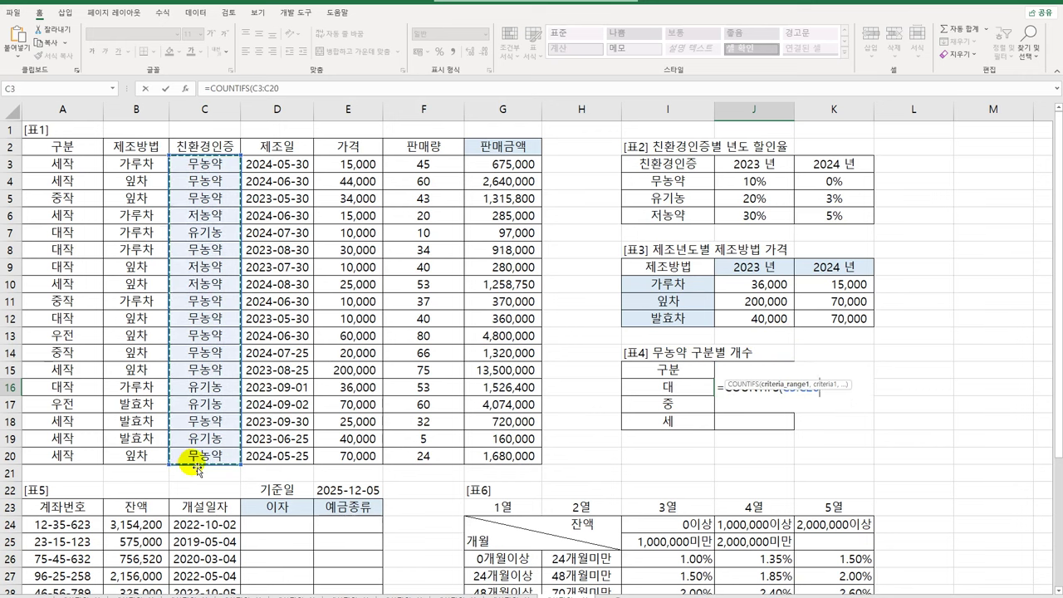
{"action": "key", "text": "F4"}
{"action": "type", "text": ","}
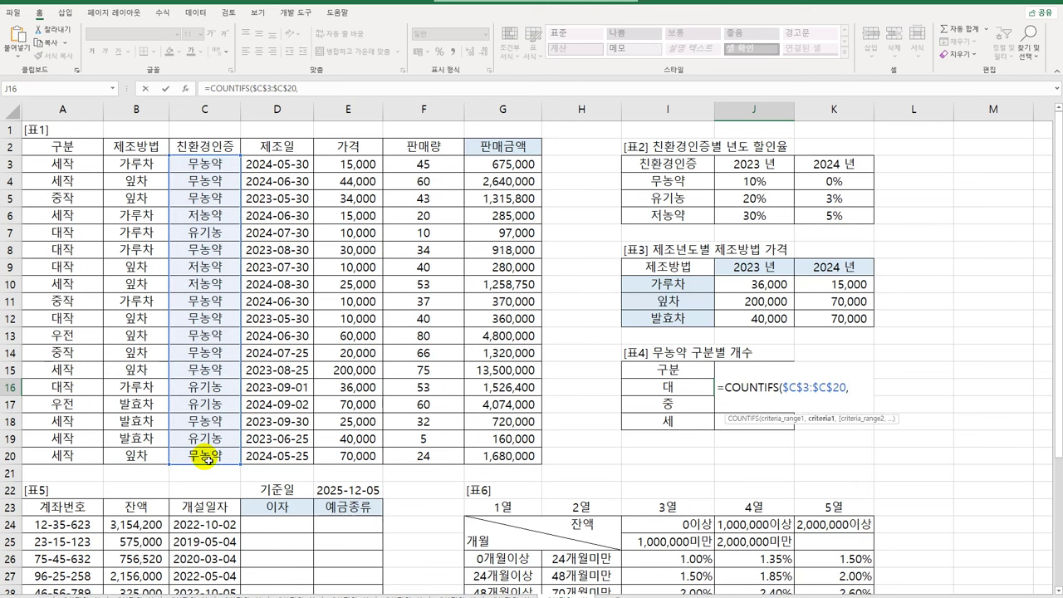
{"action": "type", "text": "\"무노"}
{"action": "type", "text": "농약\","}
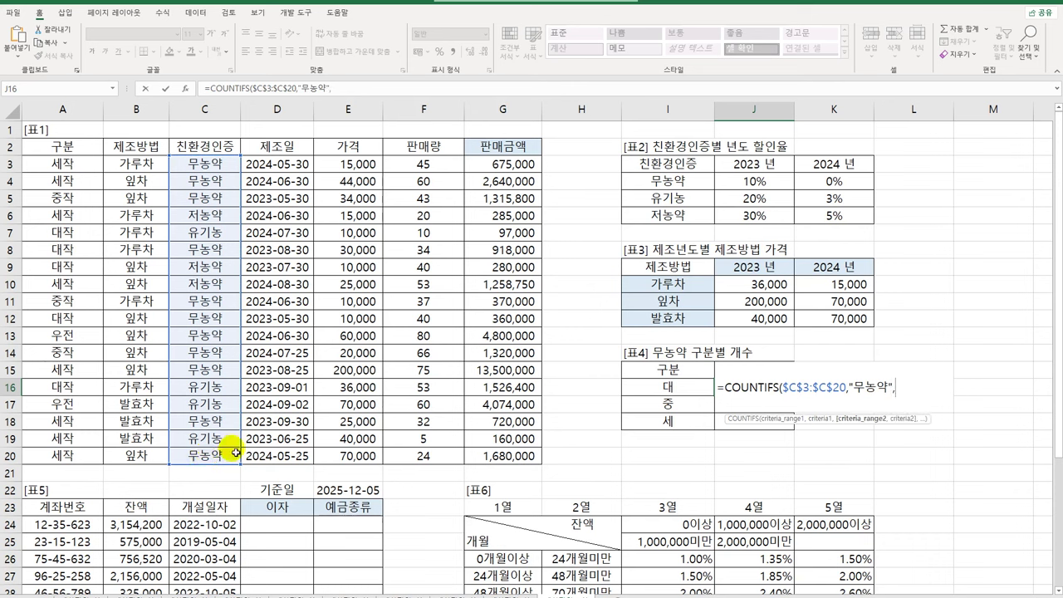
Complete the COUNTIFS formula with range $A$3:$A$20 and wildcard criterion I16&"*", and fill it from J16 through J18.
{"action": "left_click_drag", "start_coordinate": [71, 170], "coordinate": [48, 453]}
{"action": "key", "text": "F4"}
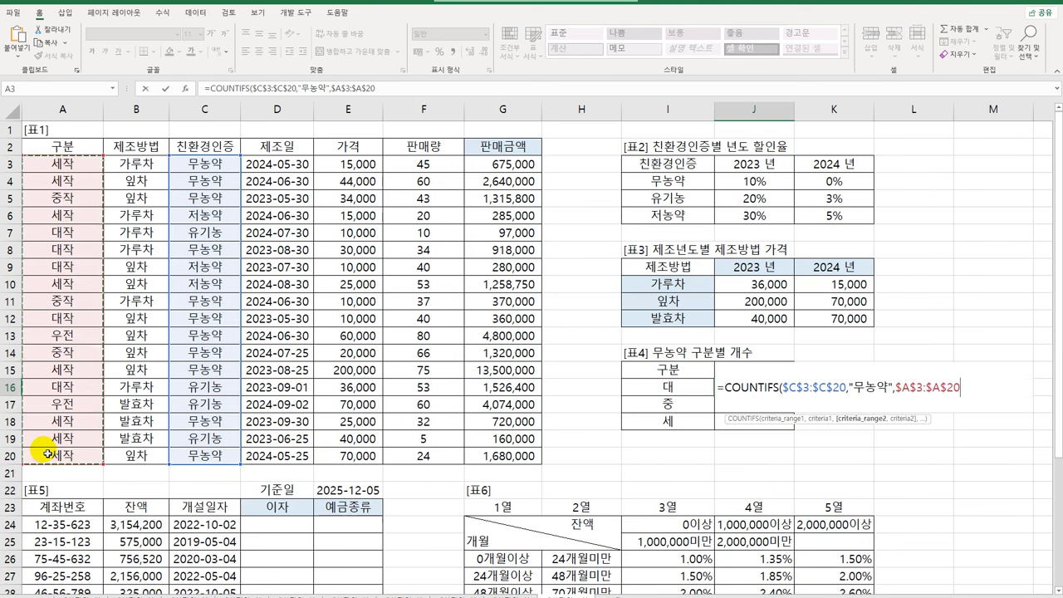
{"action": "type", "text": ","}
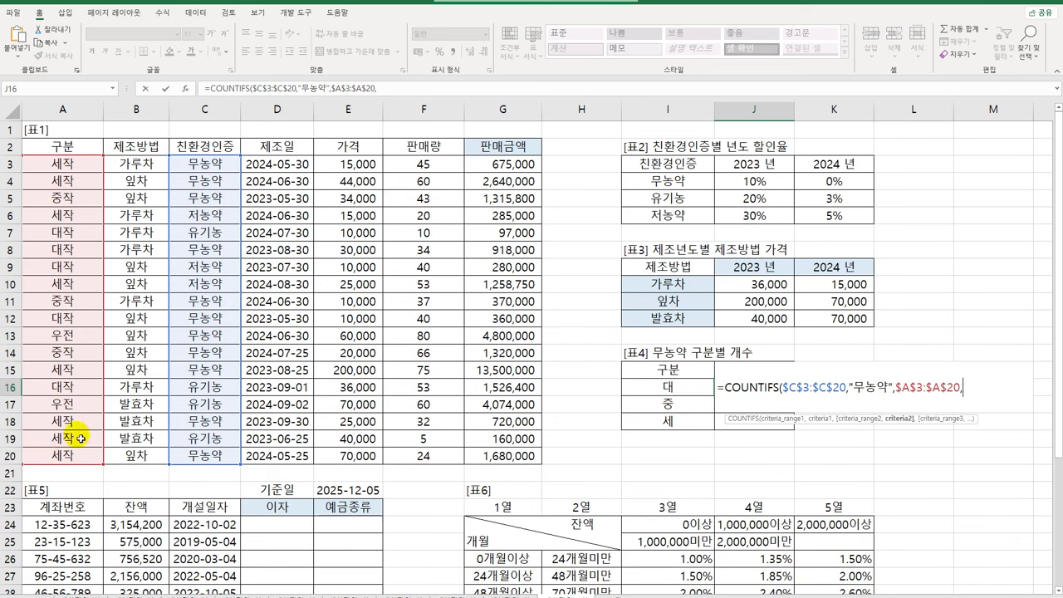
{"action": "left_click", "coordinate": [669, 386]}
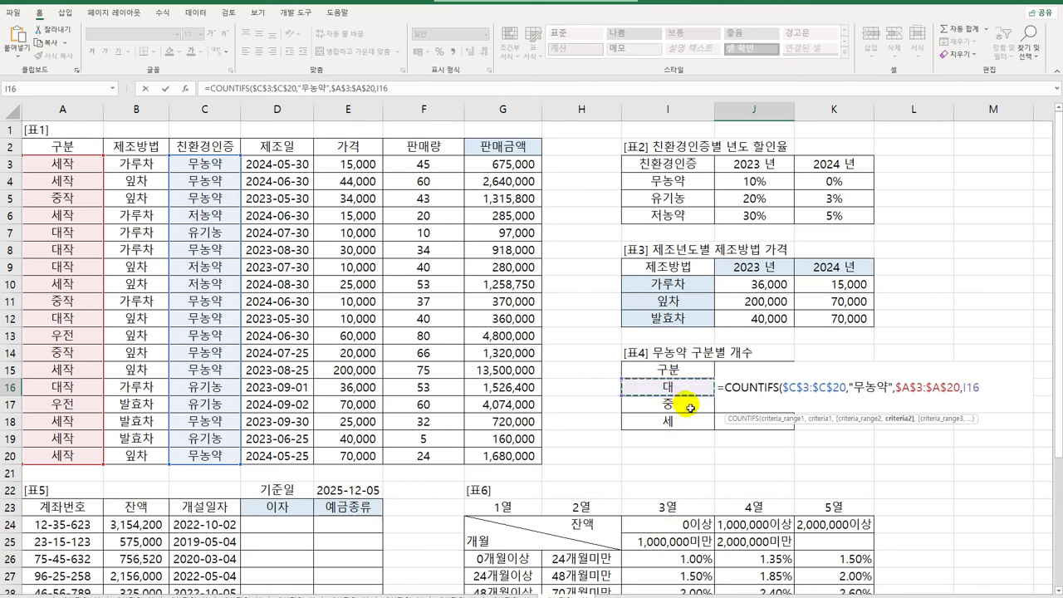
{"action": "type", "text": "*"}
{"action": "key", "text": "BackSpace"}
{"action": "type", "text": "&\"*"}
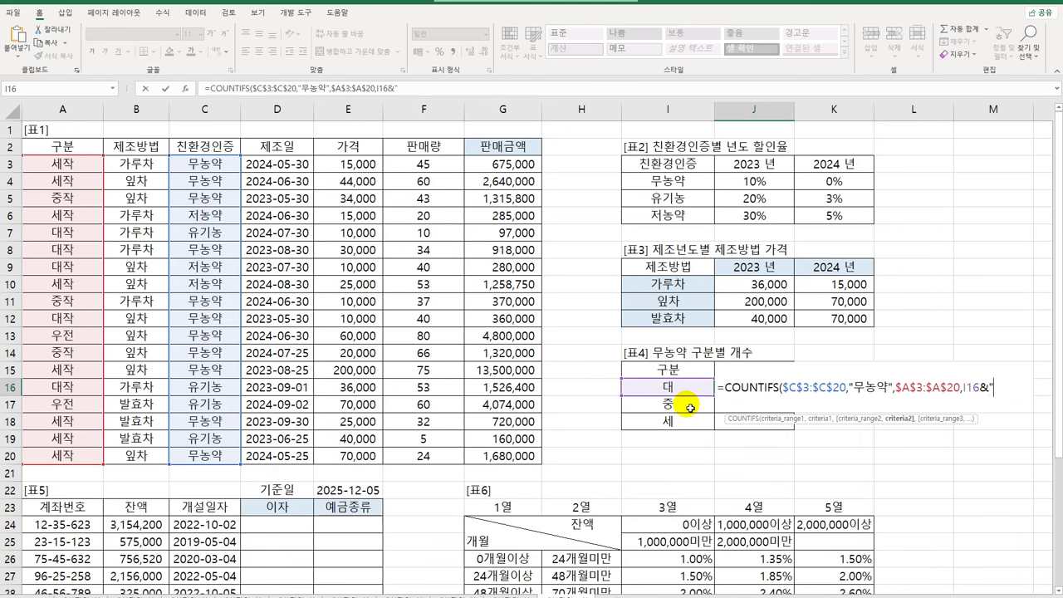
{"action": "type", "text": "\""}
{"action": "type", "text": ")"}
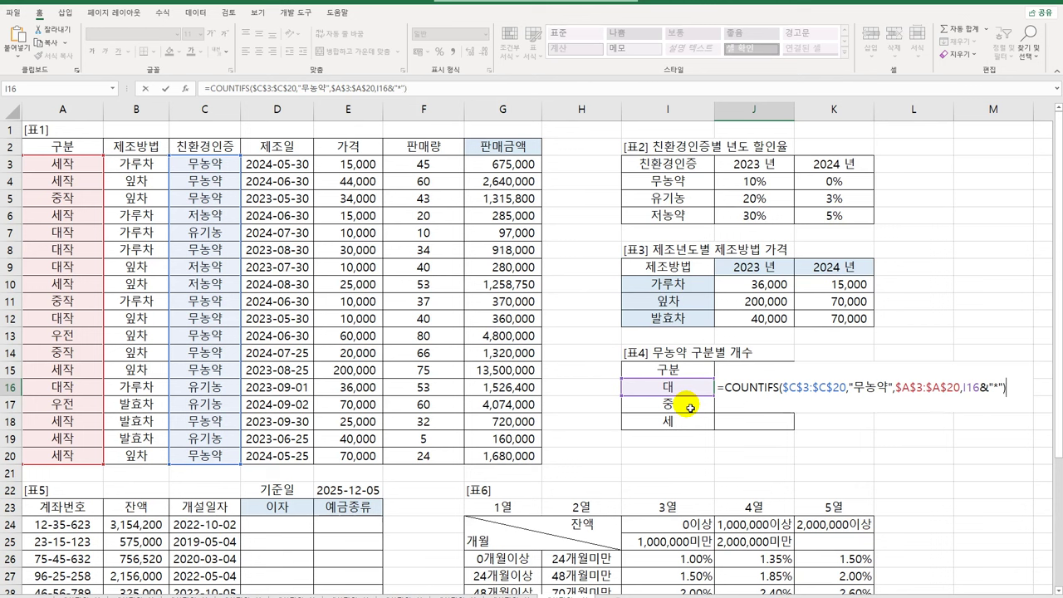
{"action": "key", "text": "Return"}
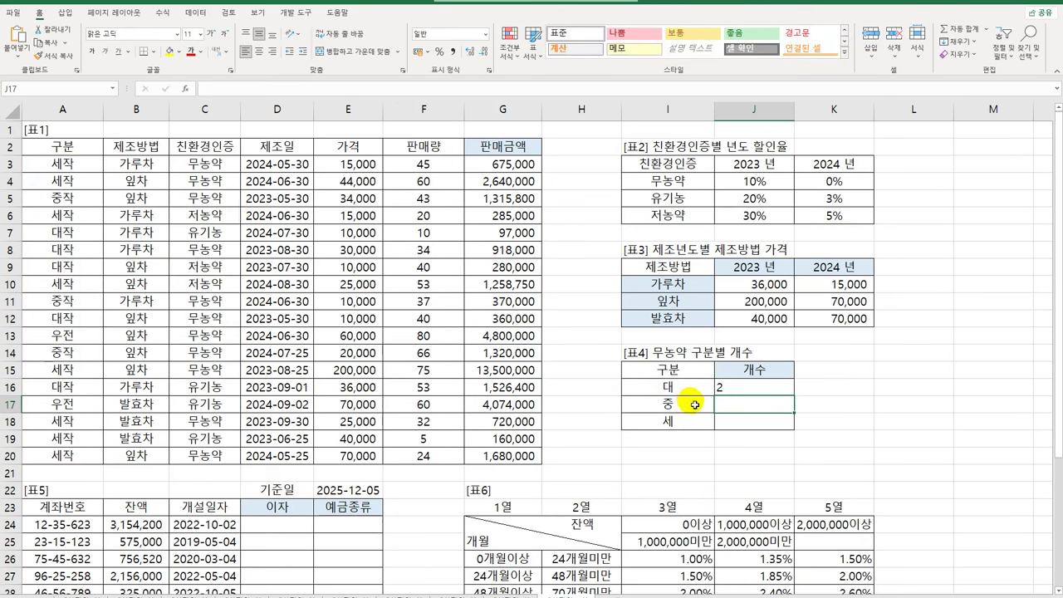
{"action": "left_click", "coordinate": [748, 390]}
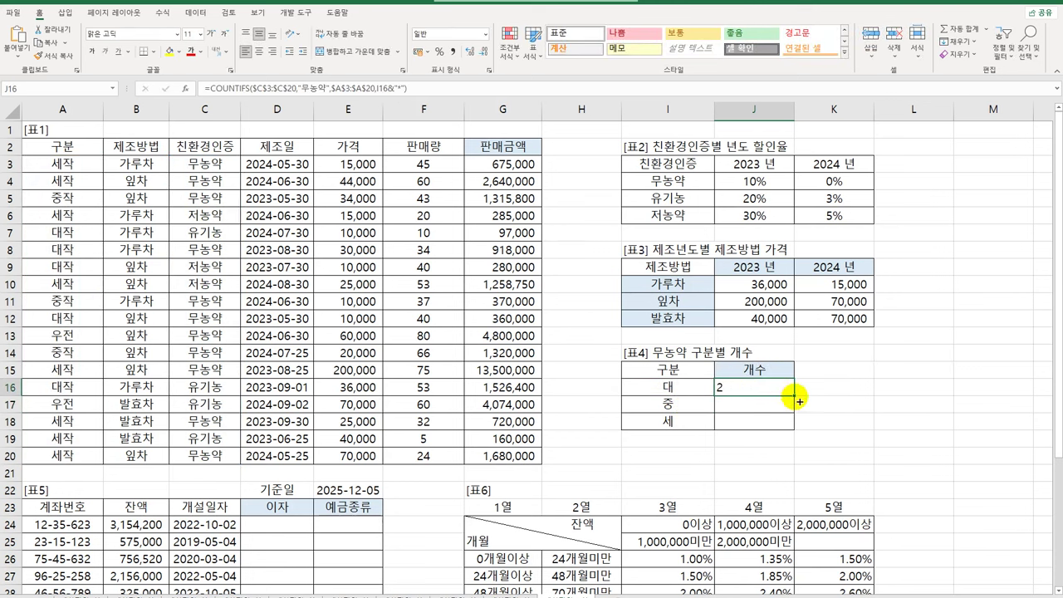
{"action": "left_click_drag", "start_coordinate": [794, 395], "coordinate": [797, 430]}
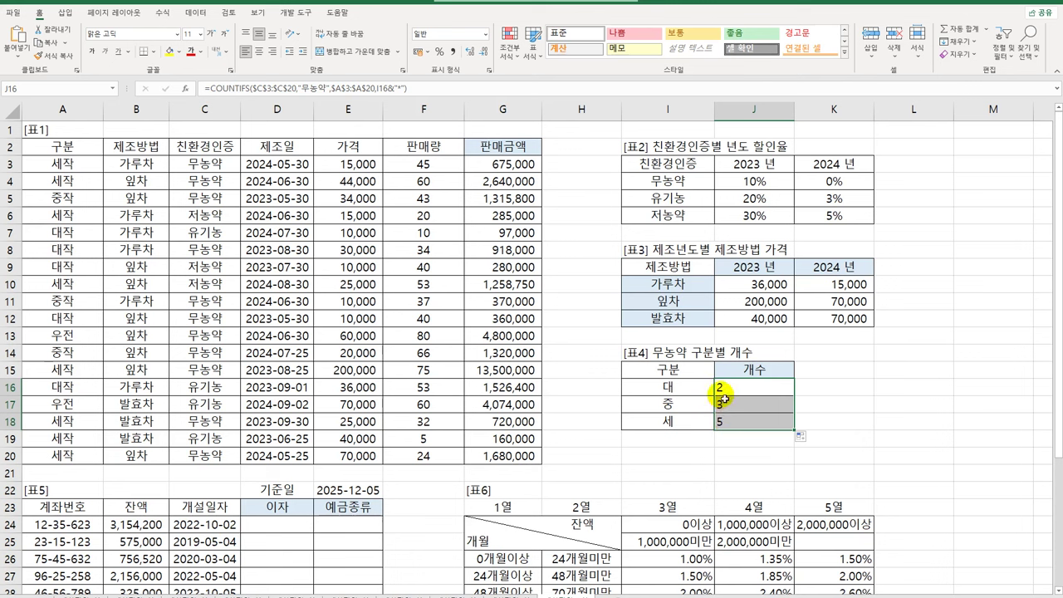
Insert a REPT function before COUNTIFS in J16, with "☆" as the text to repeat.
{"action": "left_click", "coordinate": [723, 393]}
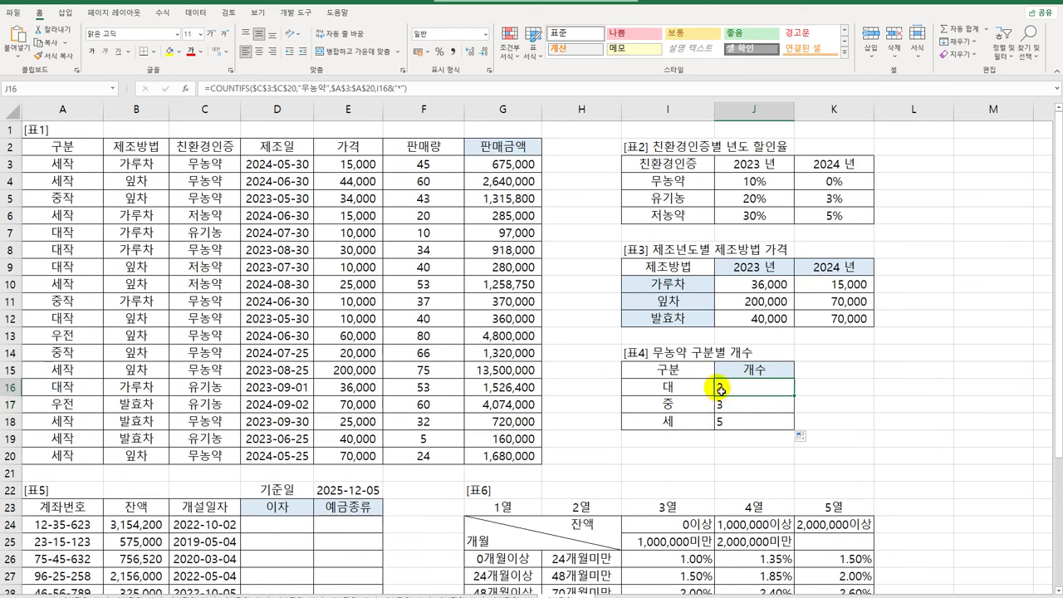
{"action": "double_click", "coordinate": [722, 393]}
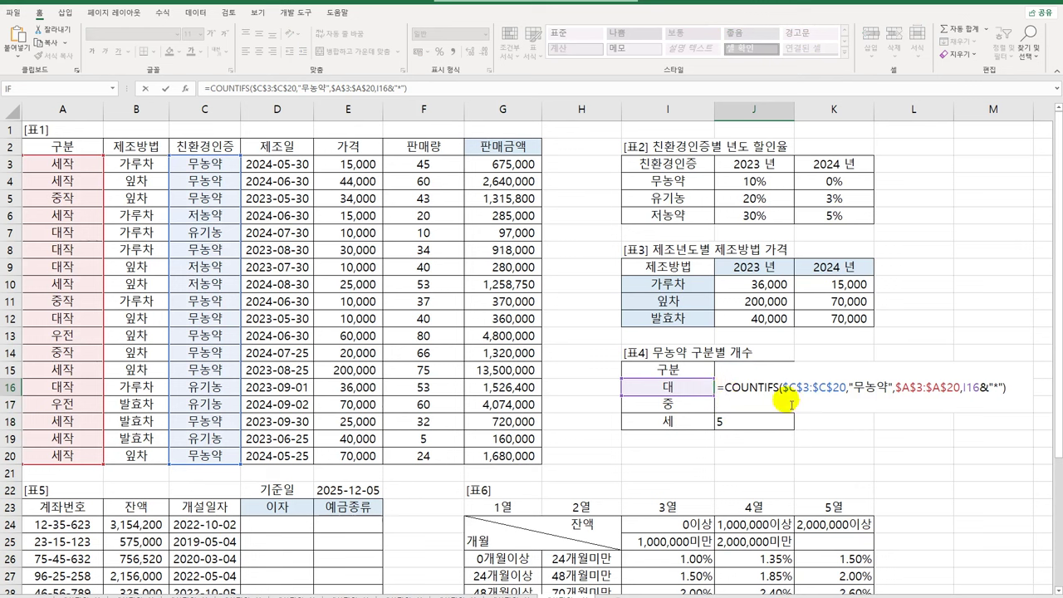
{"action": "type", "text": "r"}
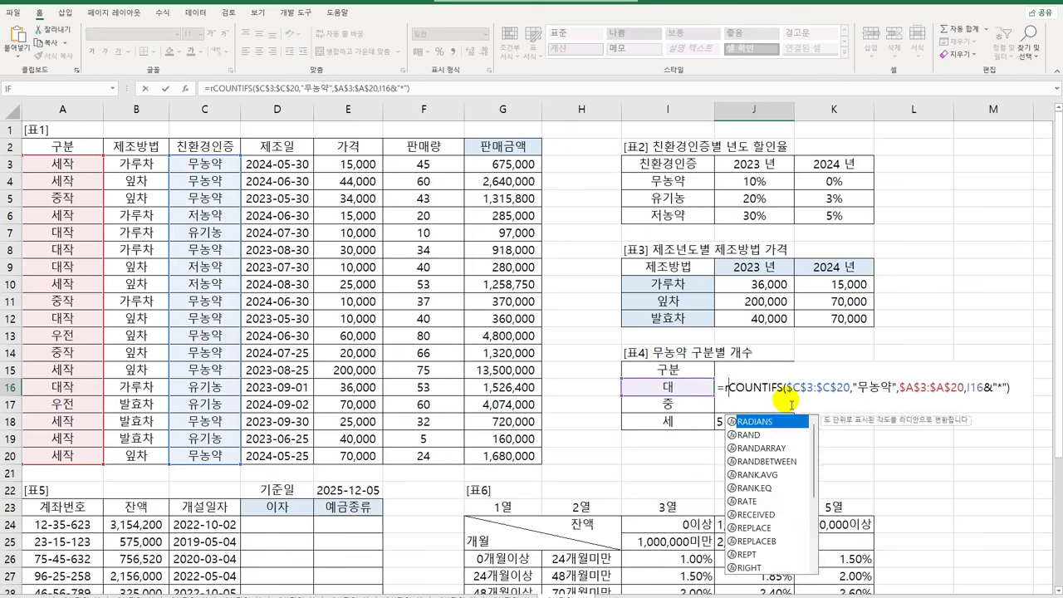
{"action": "type", "text": "ept"}
{"action": "key", "text": "Tab"}
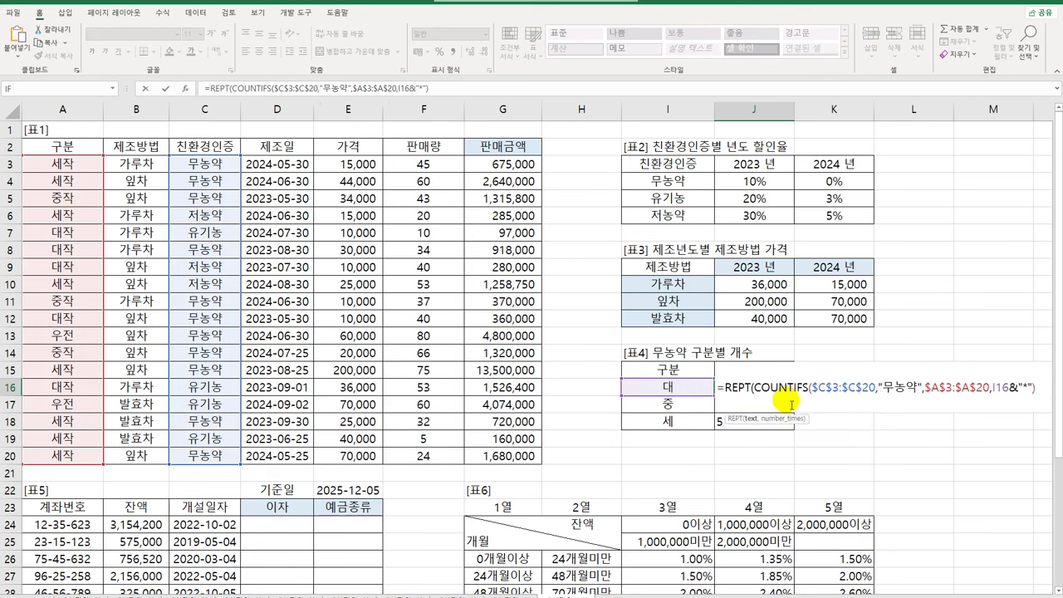
{"action": "type", "text": "\"ㅁ"}
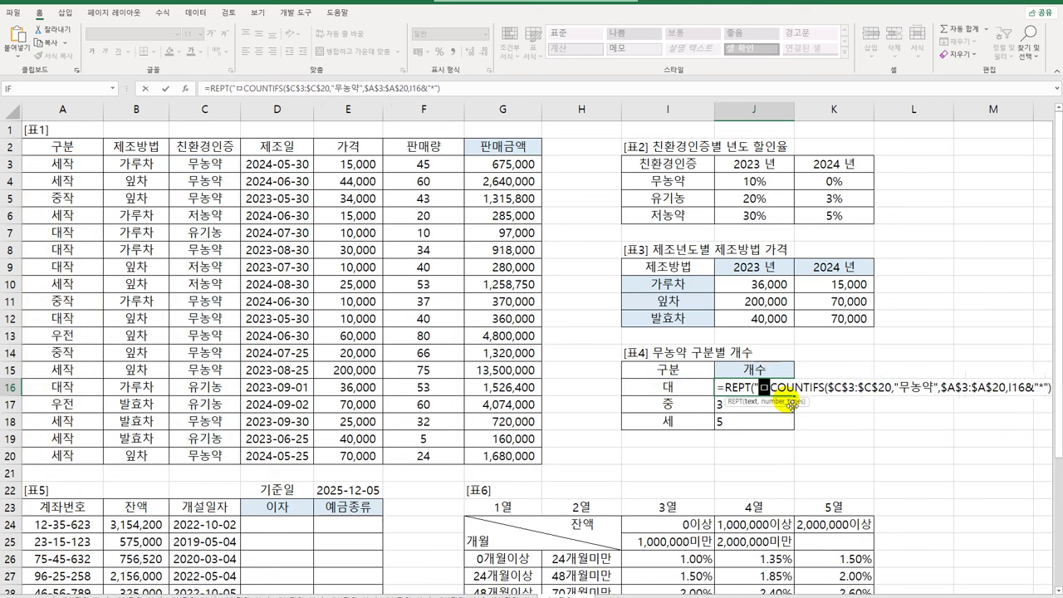
{"action": "key", "text": "Hangul_Hanja"}
{"action": "left_click", "coordinate": [762, 490]}
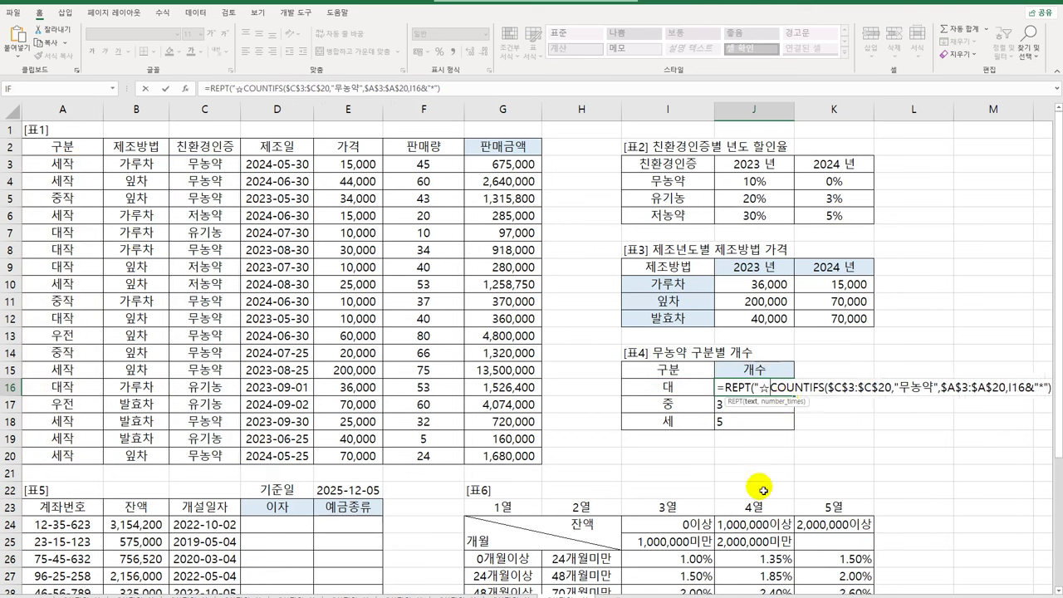
{"action": "type", "text": "\","}
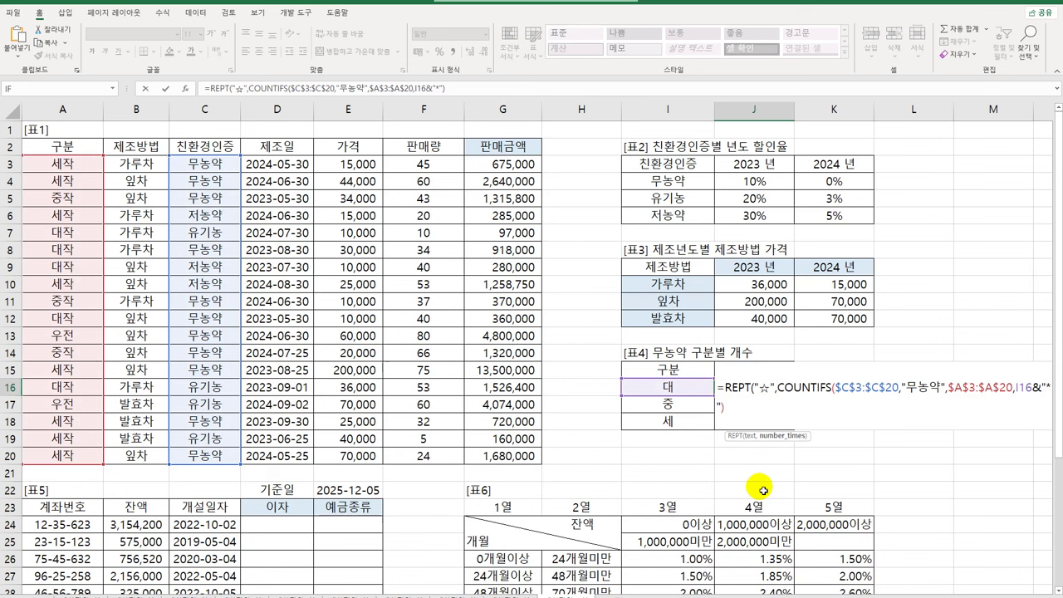
Close and enter the REPT formula in J16, and fill it through J18.
{"action": "key", "text": "End"}
{"action": "type", "text": ")"}
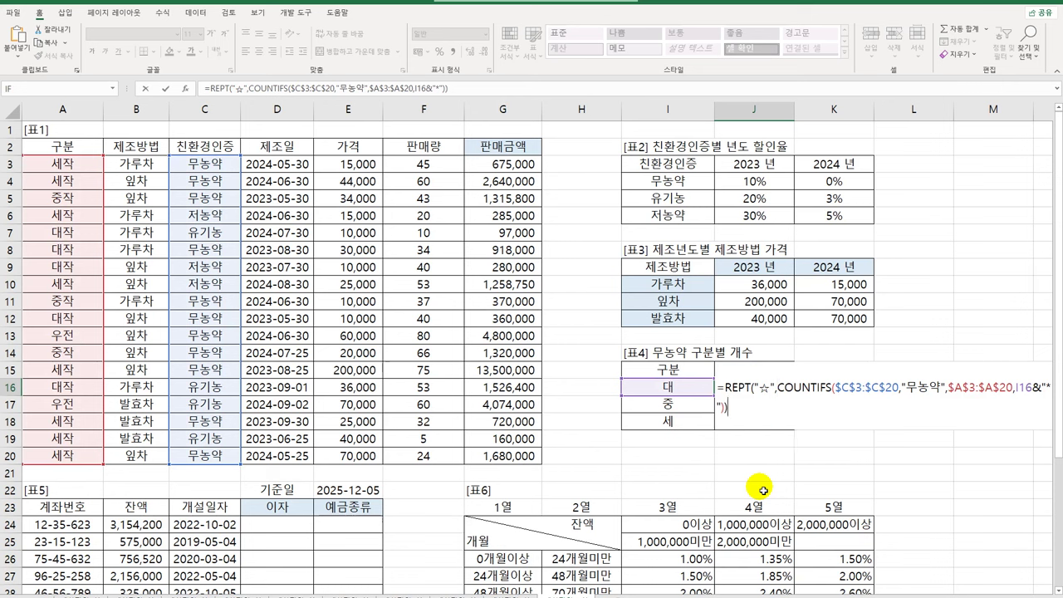
{"action": "key", "text": "ctrl+Return"}
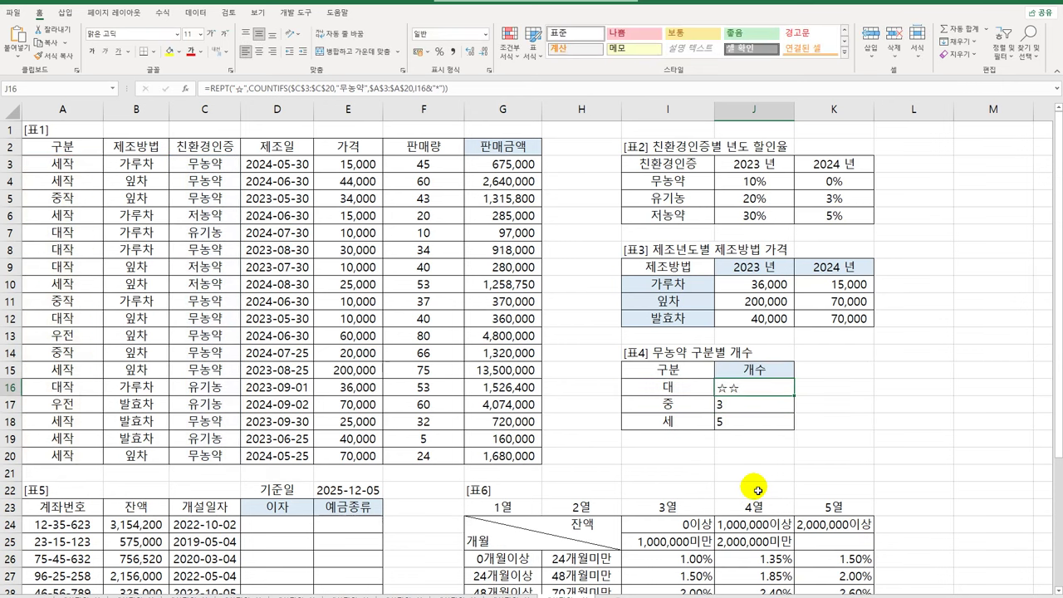
{"action": "left_click_drag", "start_coordinate": [793, 395], "coordinate": [793, 428]}
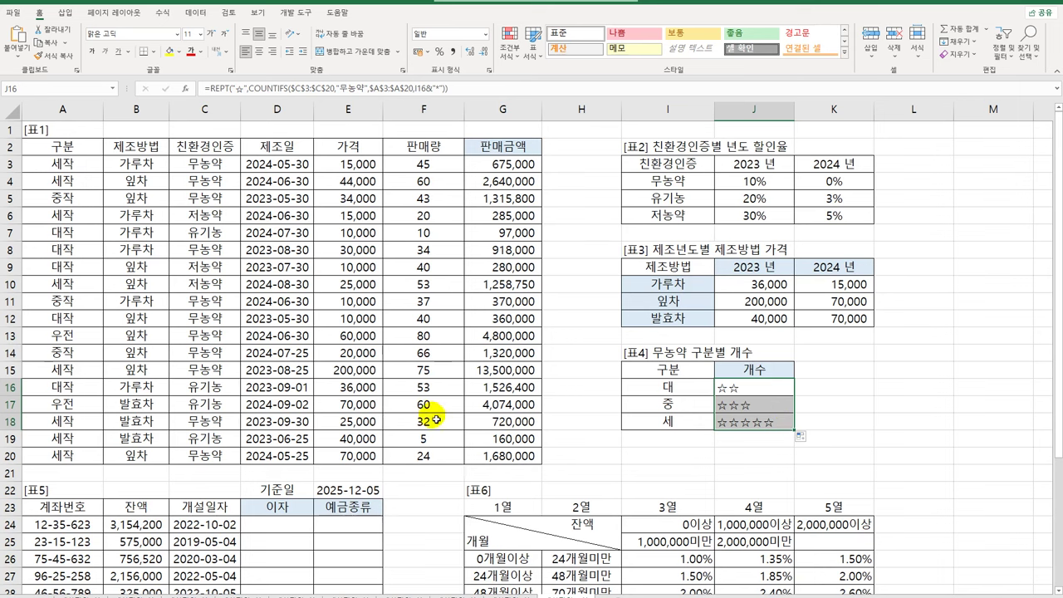
Examine the balances, opening dates and reference date in [표5], and the month ranges, rates and column numbers in [표6].
{"action": "scroll", "coordinate": [390, 448], "scroll_direction": "down", "scroll_amount": 6}
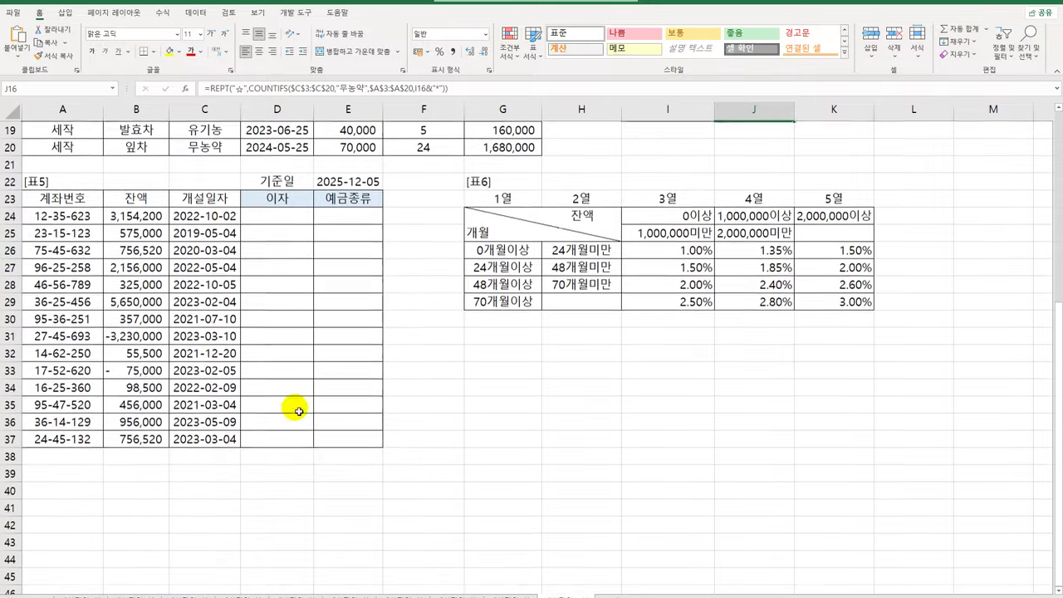
{"action": "left_click", "coordinate": [265, 219]}
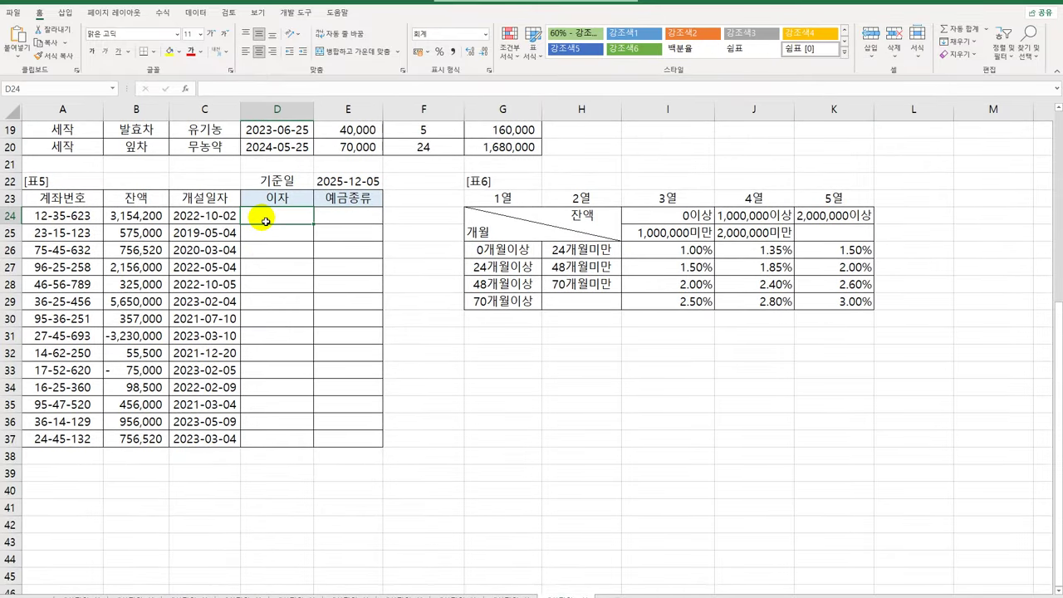
{"action": "left_click", "coordinate": [154, 218]}
{"action": "left_click", "coordinate": [267, 219]}
{"action": "left_click", "coordinate": [336, 180]}
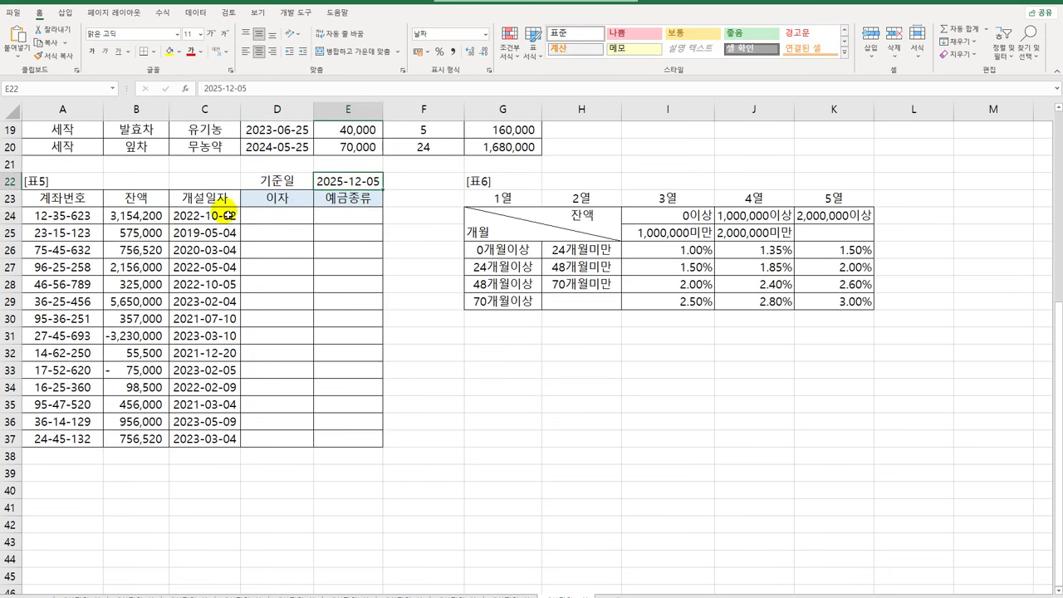
{"action": "left_click", "coordinate": [227, 217]}
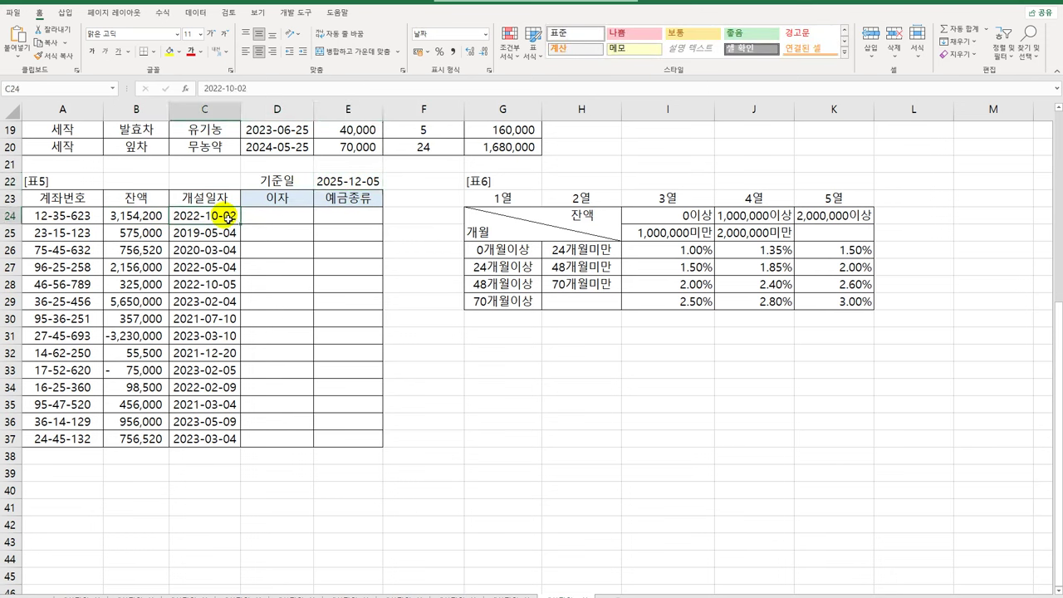
{"action": "left_click", "coordinate": [277, 225]}
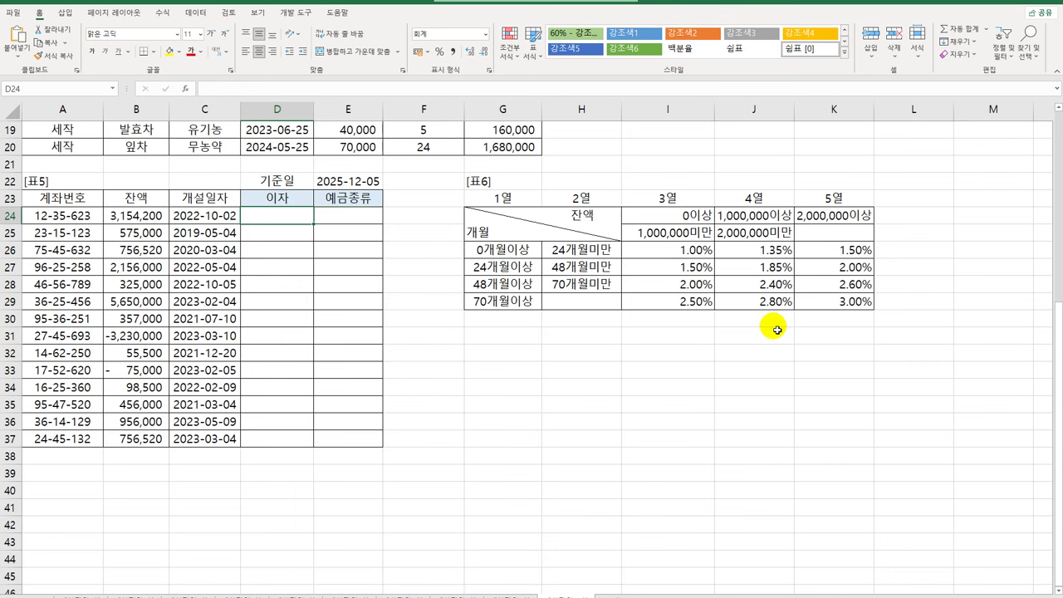
{"action": "left_click_drag", "start_coordinate": [503, 250], "coordinate": [556, 309]}
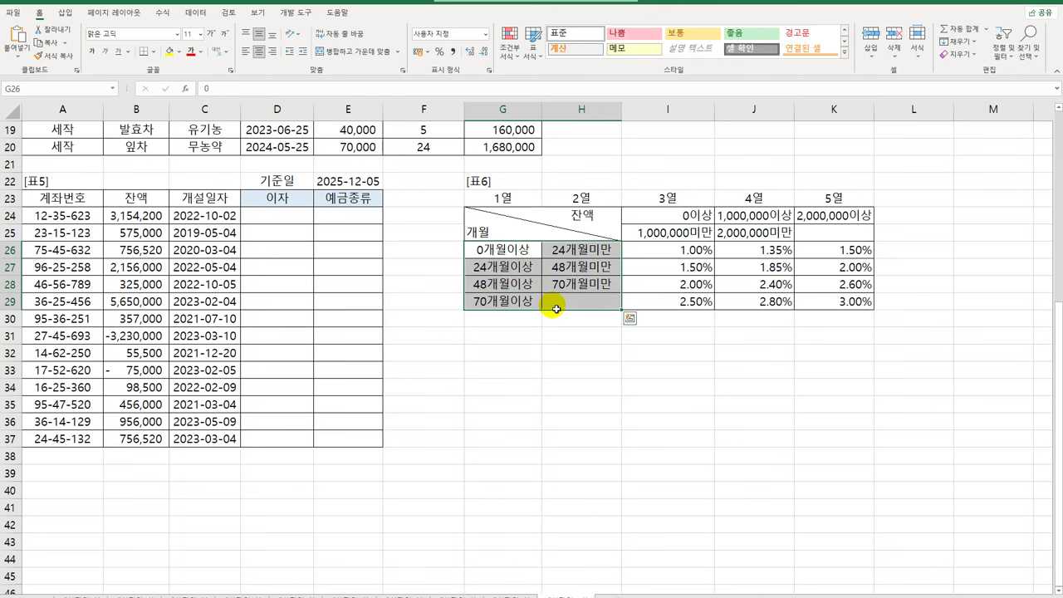
{"action": "left_click", "coordinate": [286, 223]}
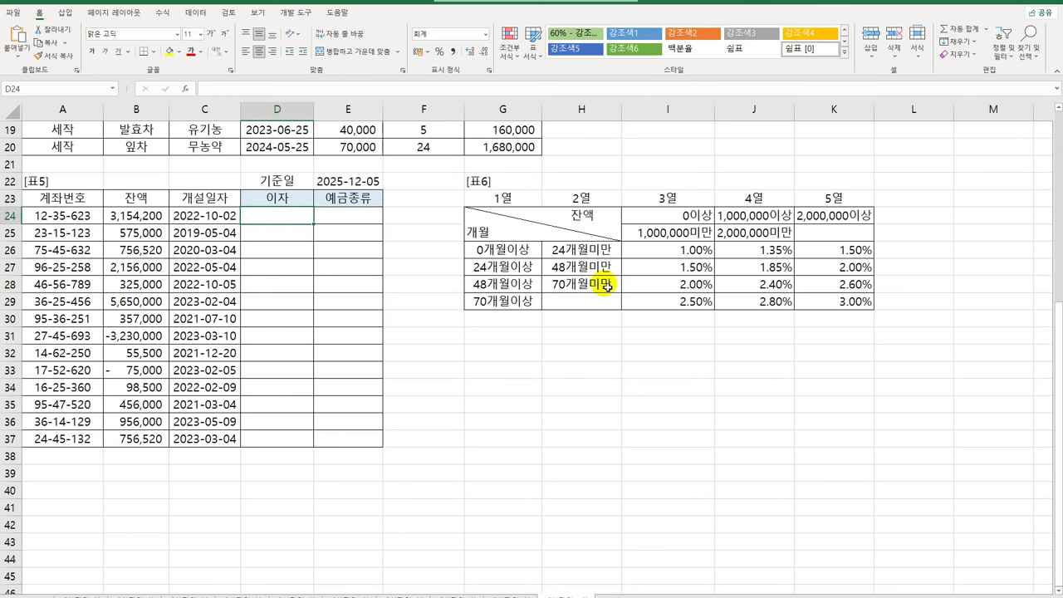
{"action": "left_click_drag", "start_coordinate": [514, 252], "coordinate": [830, 304]}
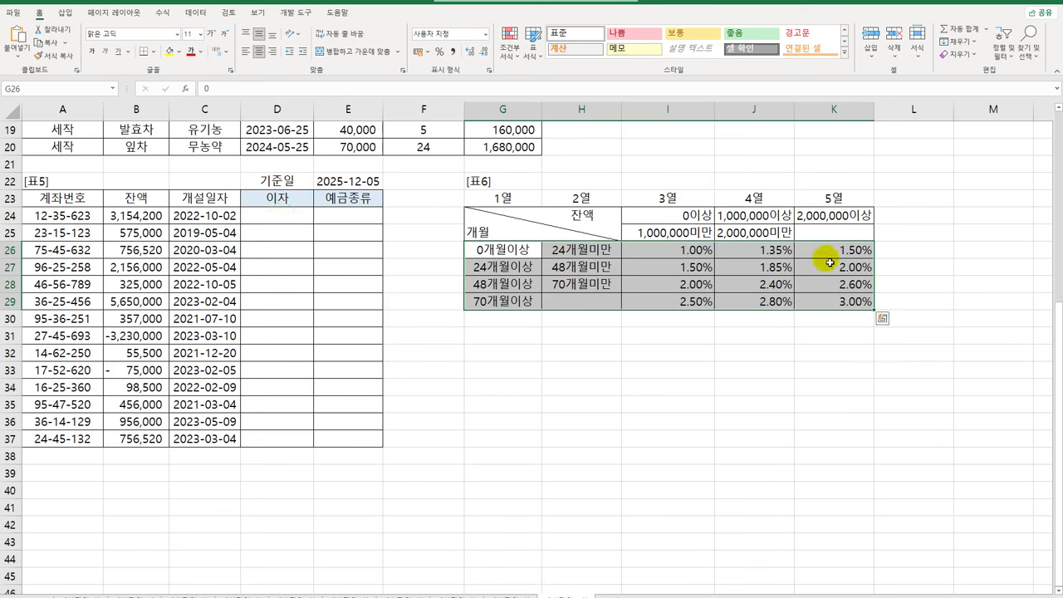
{"action": "left_click", "coordinate": [294, 220]}
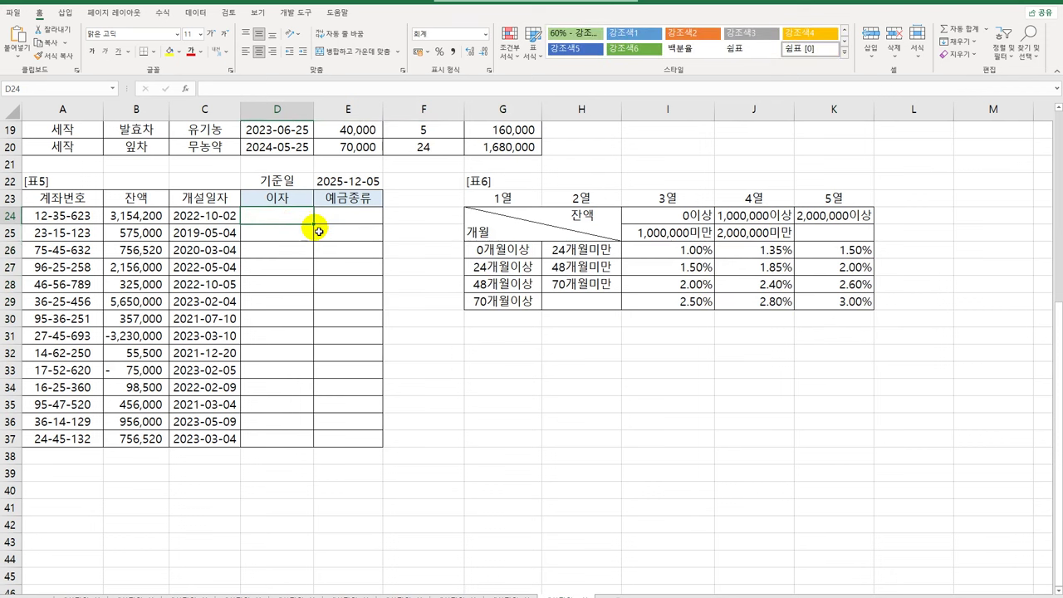
{"action": "left_click", "coordinate": [689, 201]}
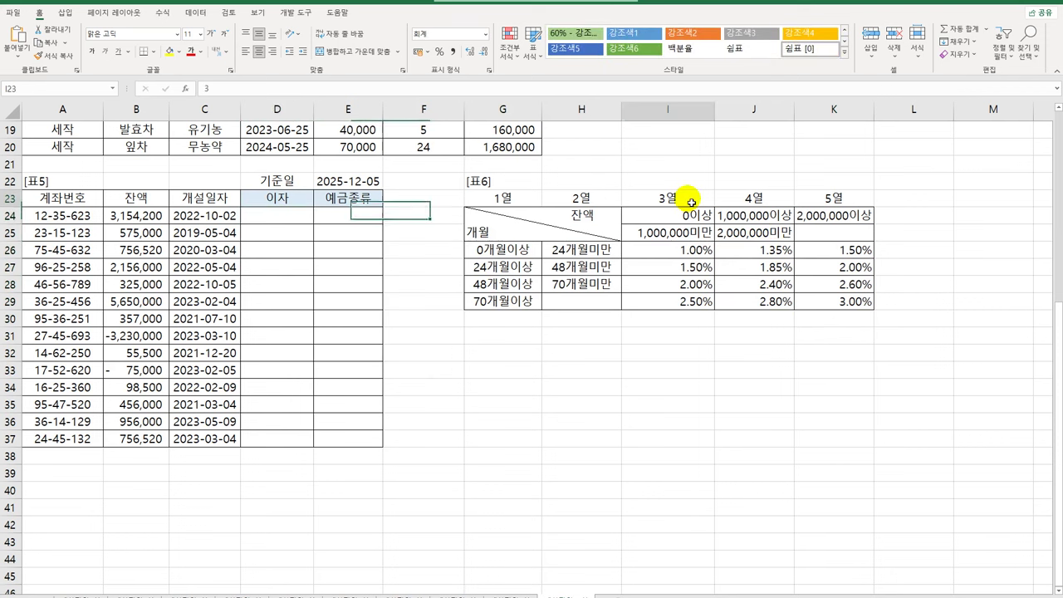
Examine the column numbers 4열 and 5열, the rate table G26:K29 in [표6], and the first account's balance in [표5].
{"action": "left_click", "coordinate": [764, 202]}
{"action": "left_click", "coordinate": [828, 200]}
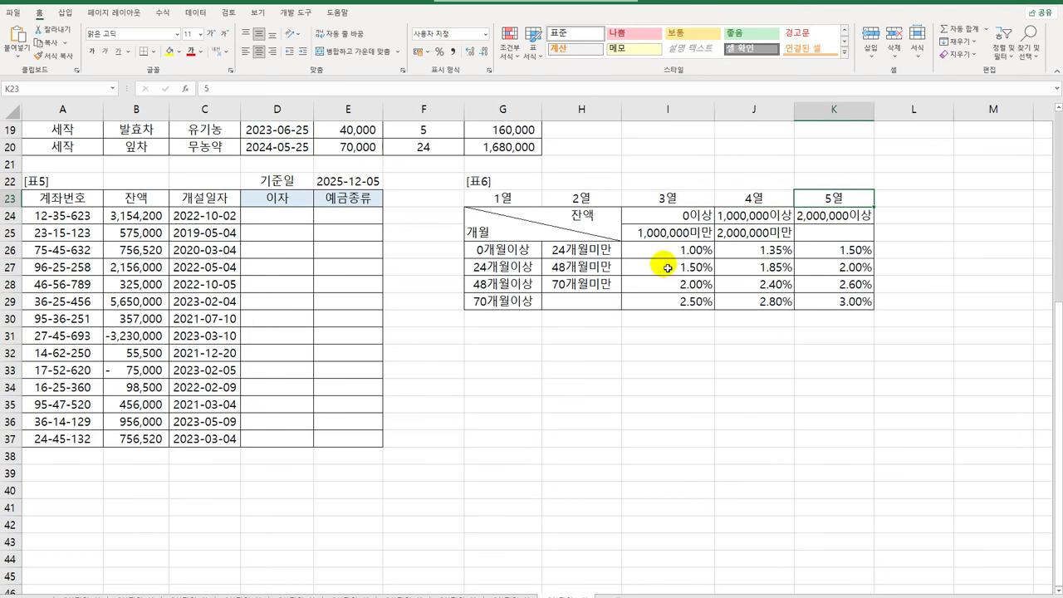
{"action": "left_click_drag", "start_coordinate": [500, 249], "coordinate": [855, 307]}
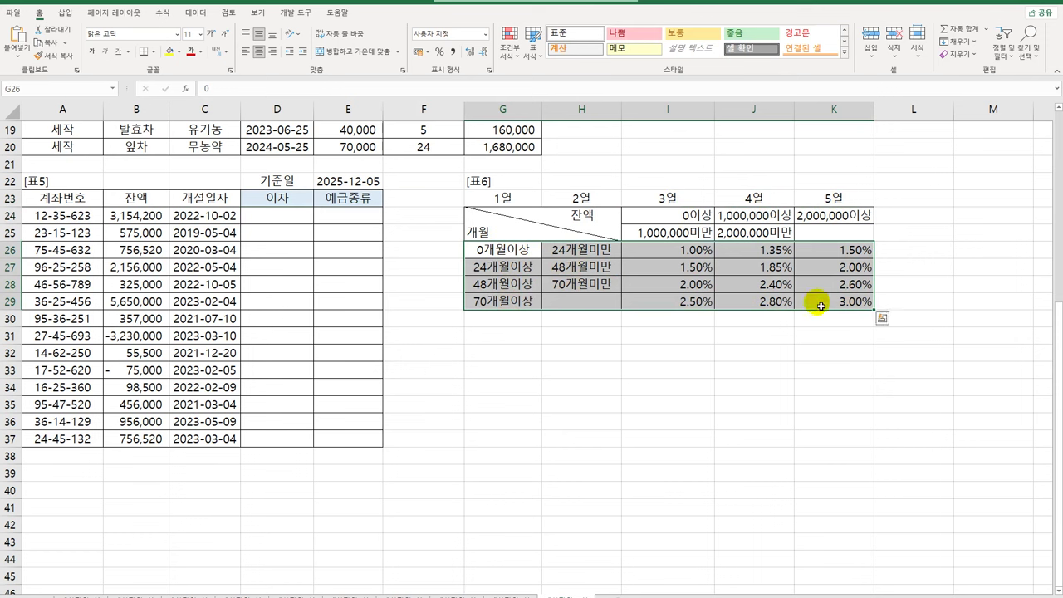
{"action": "left_click", "coordinate": [296, 221]}
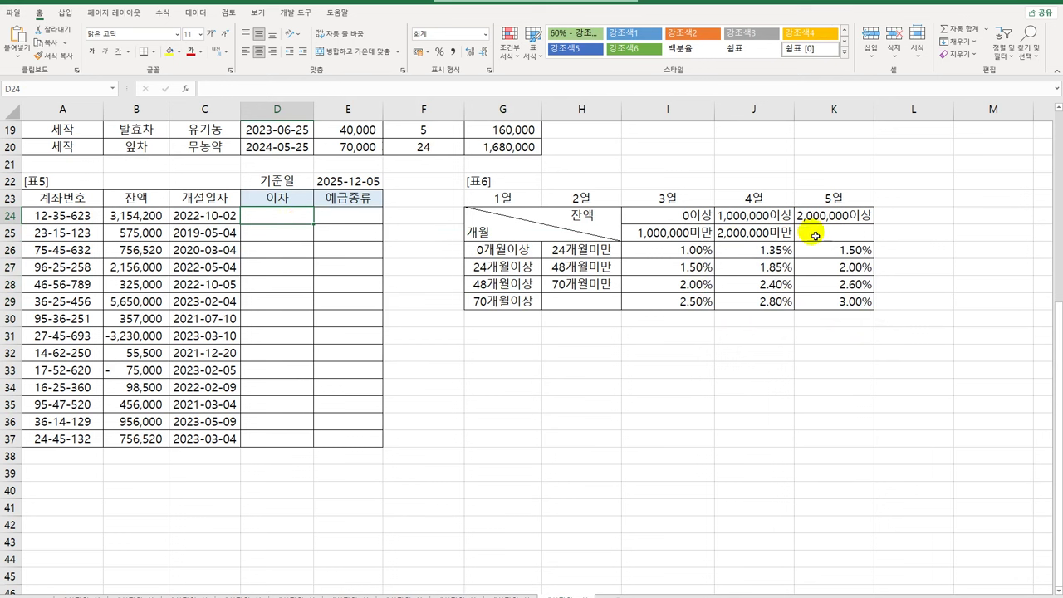
{"action": "left_click", "coordinate": [136, 220]}
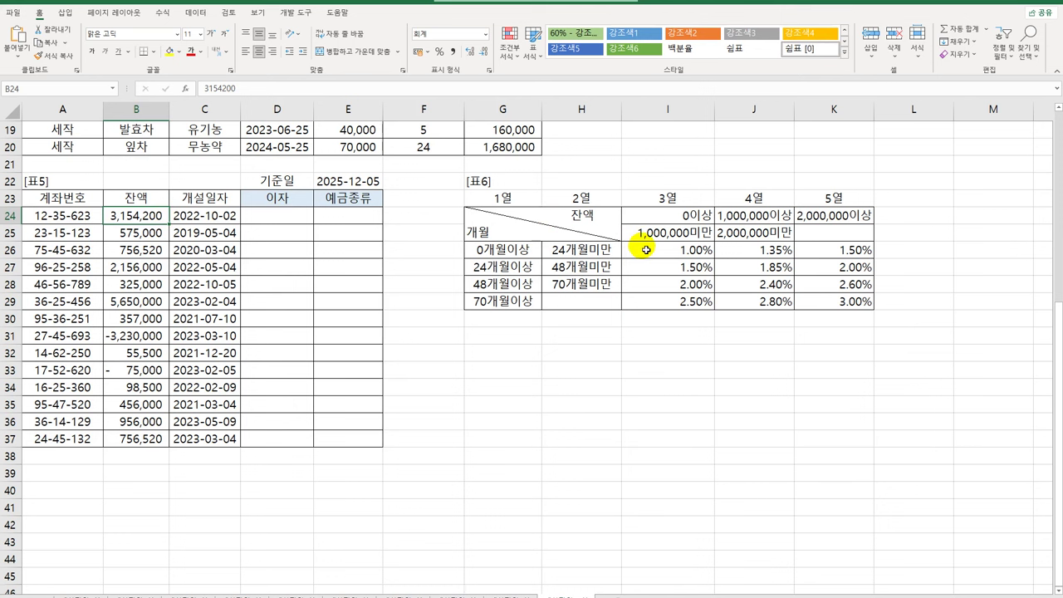
Start a LOOKUP formula in the first 이자 cell, D24, with ABS(B24) as the lookup value.
{"action": "left_click", "coordinate": [281, 218]}
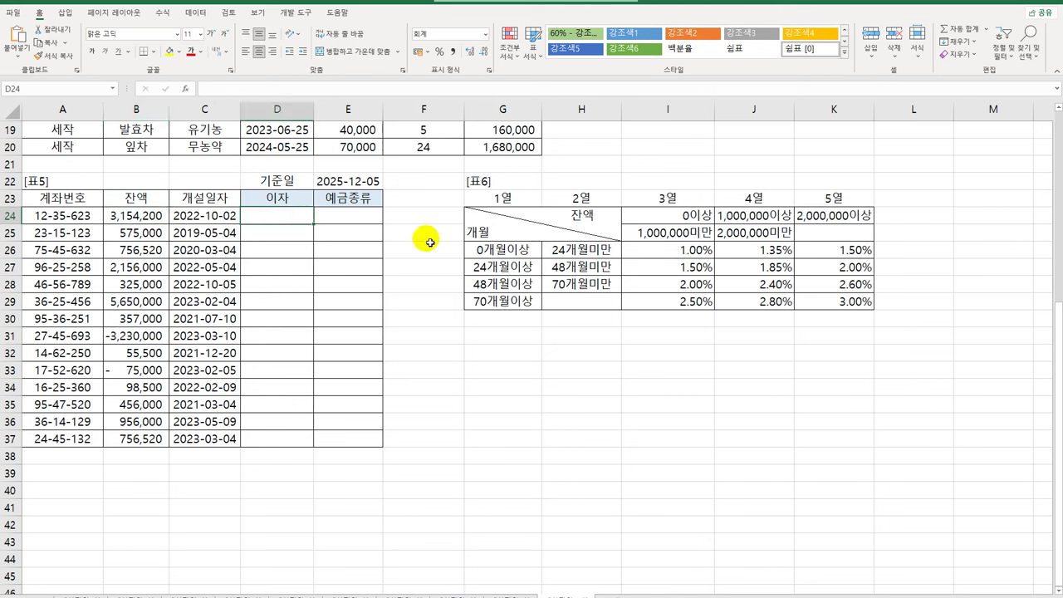
{"action": "type", "text": "="}
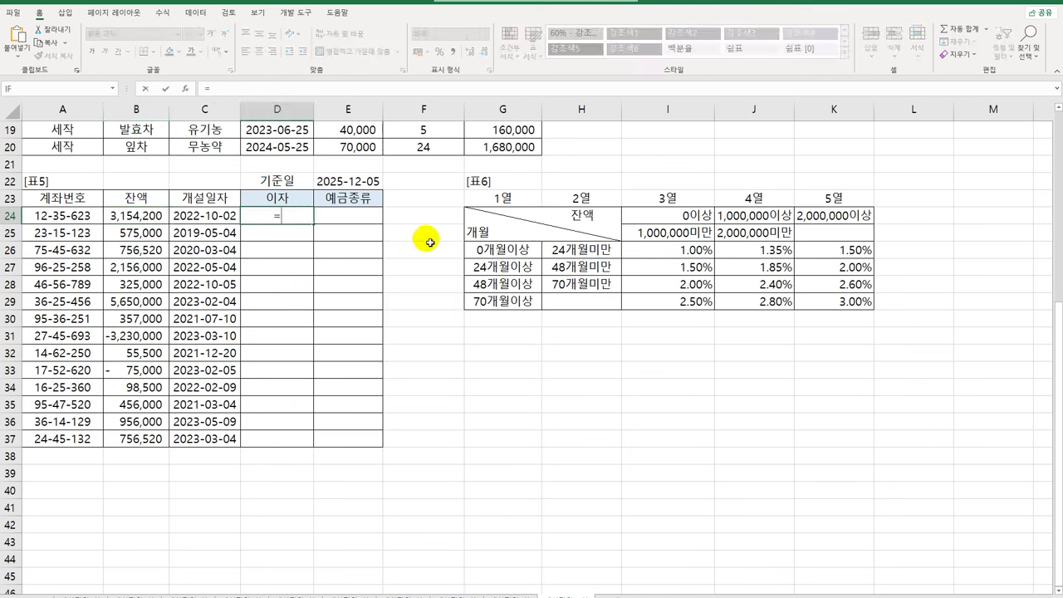
{"action": "type", "text": "loo"}
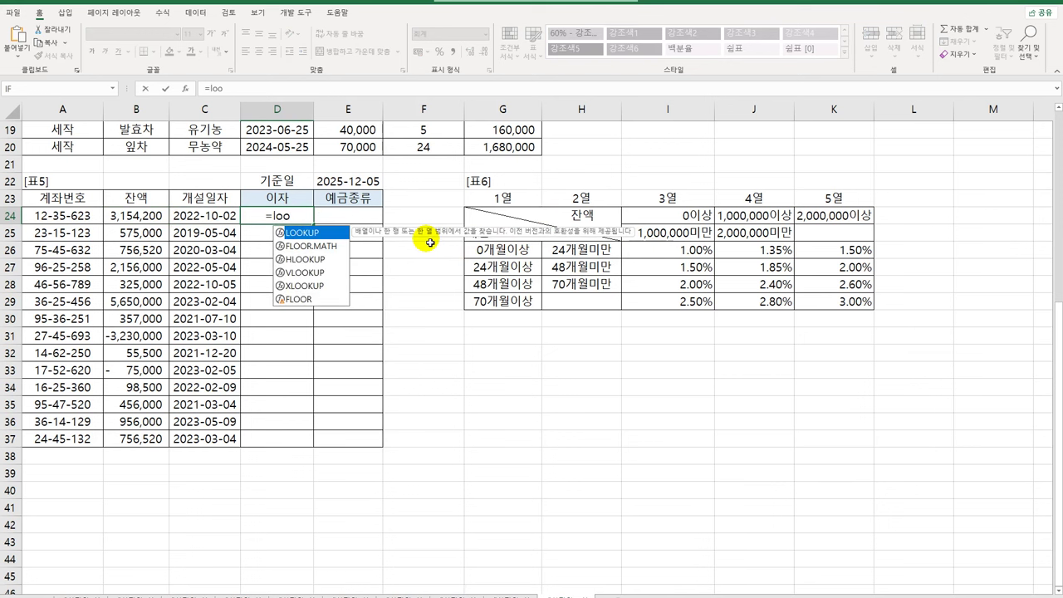
{"action": "key", "text": "Tab"}
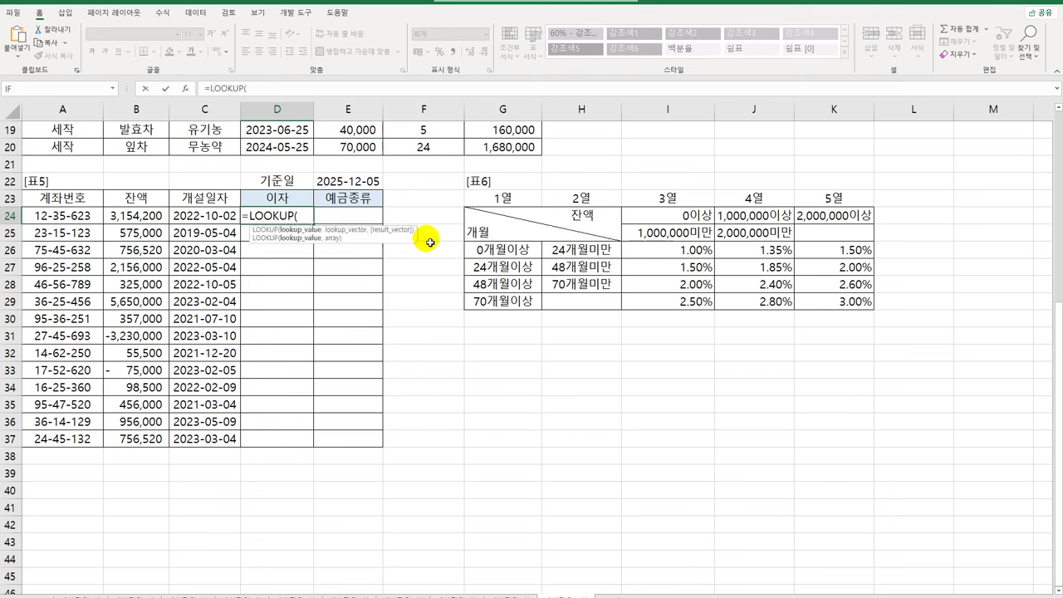
{"action": "type", "text": "abs"}
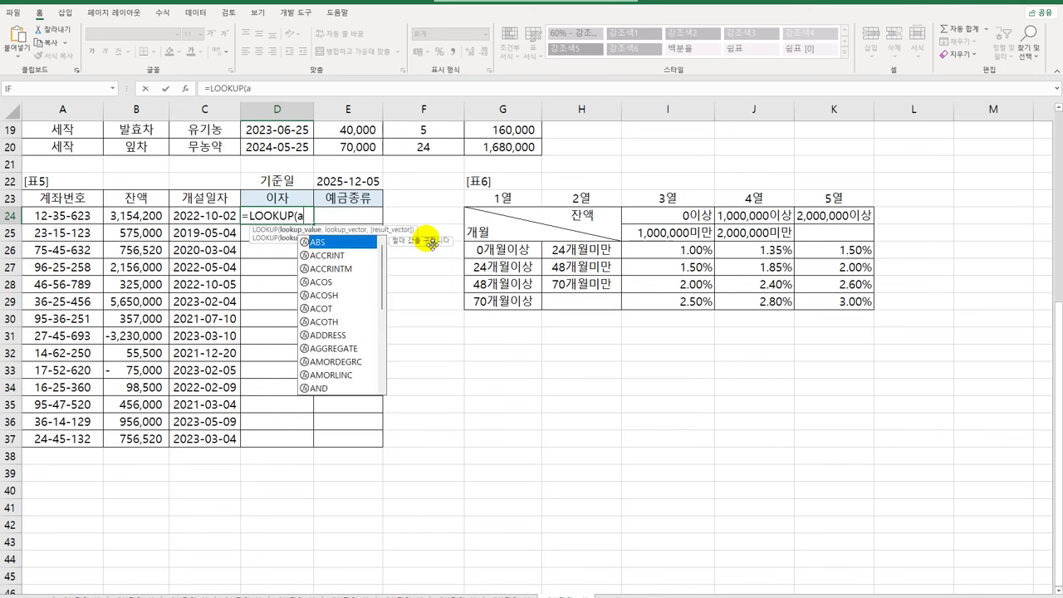
{"action": "key", "text": "Tab"}
{"action": "key", "text": "Left"}
{"action": "key", "text": "Left"}
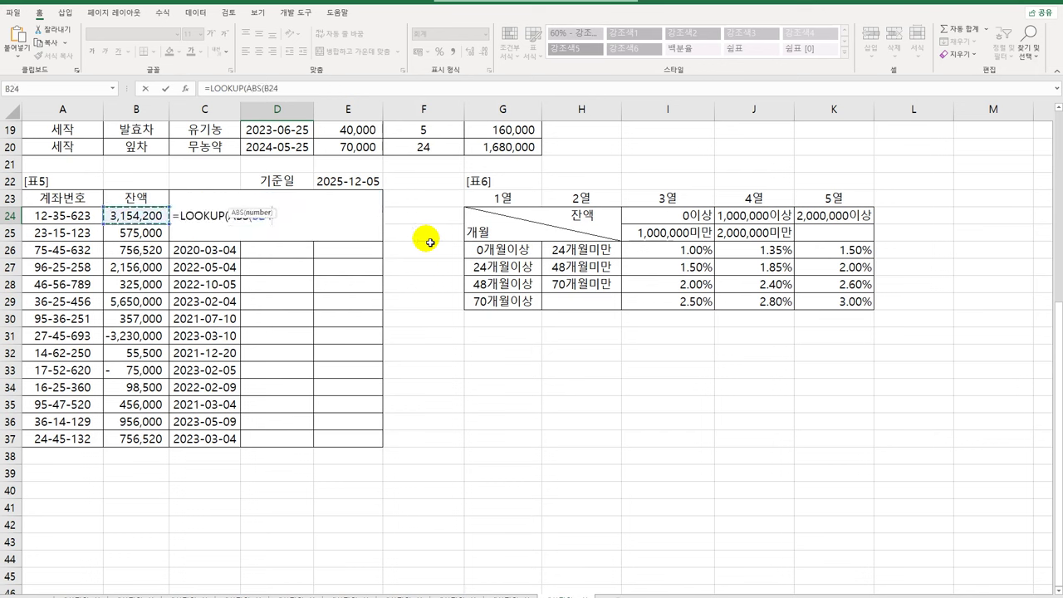
{"action": "type", "text": "),"}
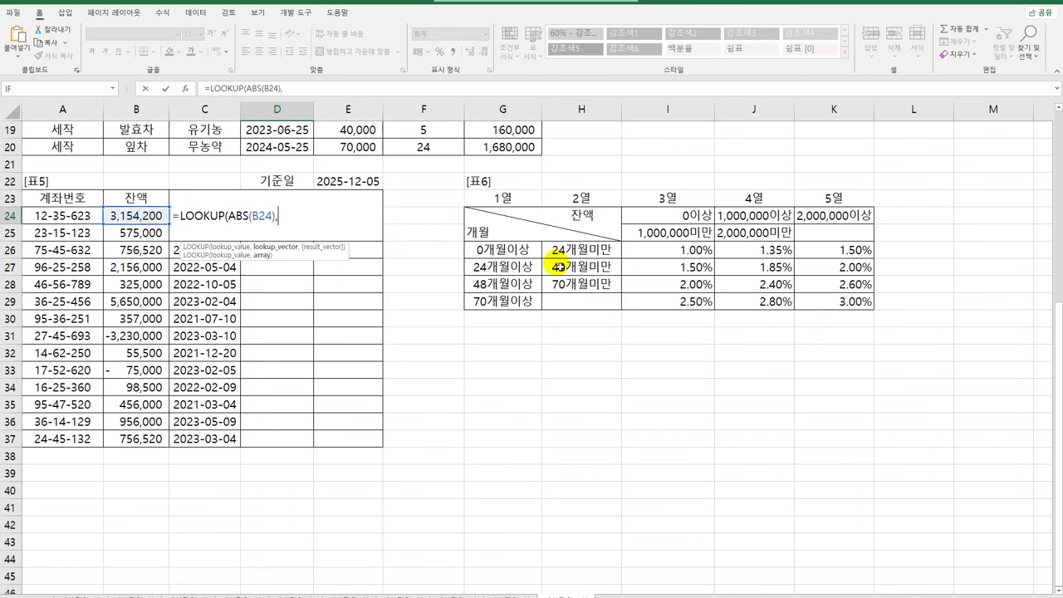
Complete the LOOKUP with lookup range $I$24:$K$24 and result range $I$23:$K$23, and fill it from D24 through D37.
{"action": "left_click_drag", "start_coordinate": [679, 218], "coordinate": [826, 224]}
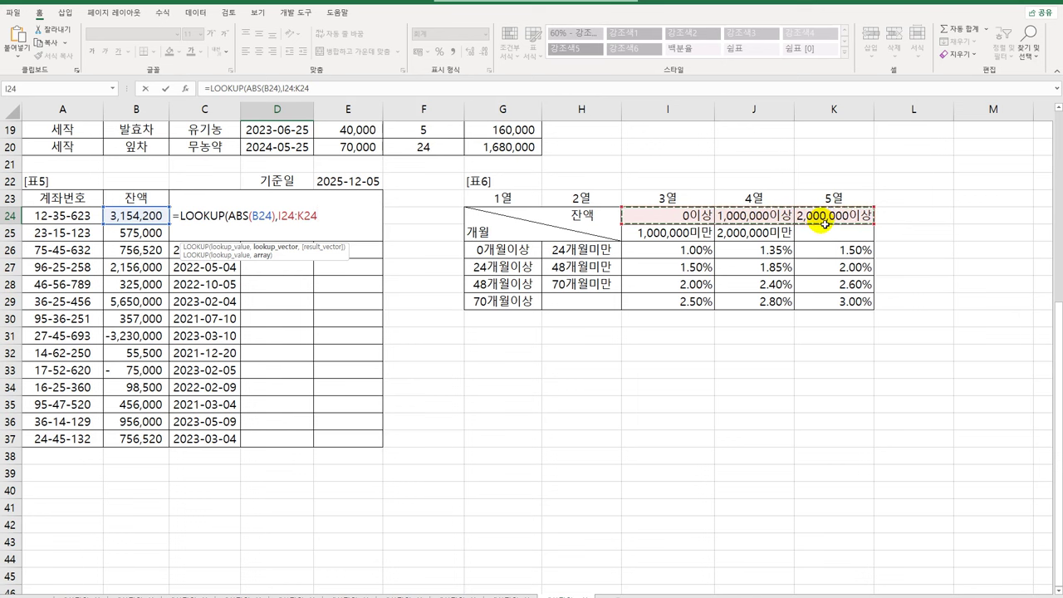
{"action": "key", "text": "F4"}
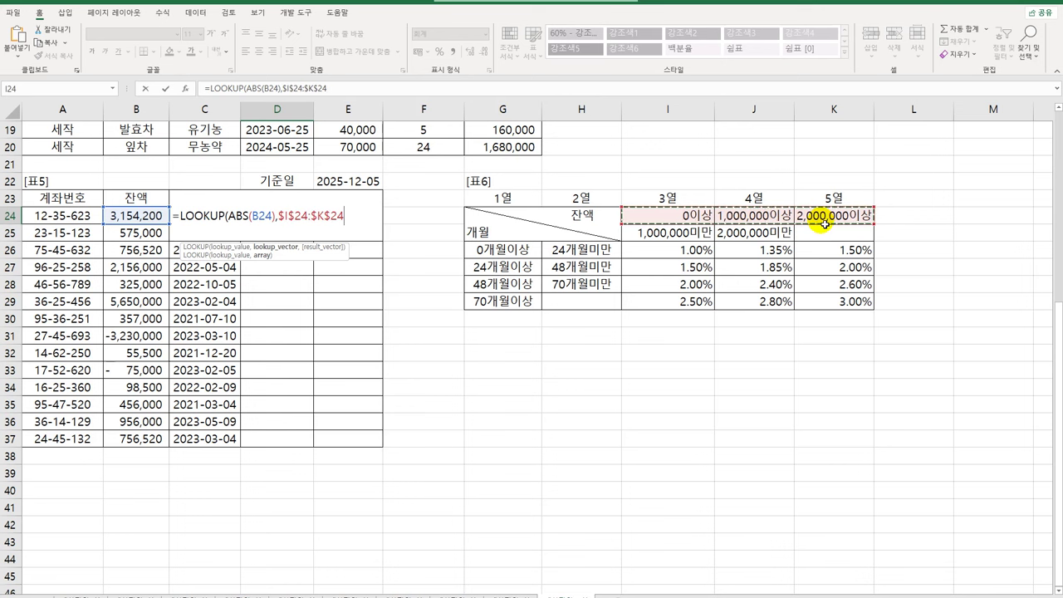
{"action": "type", "text": ","}
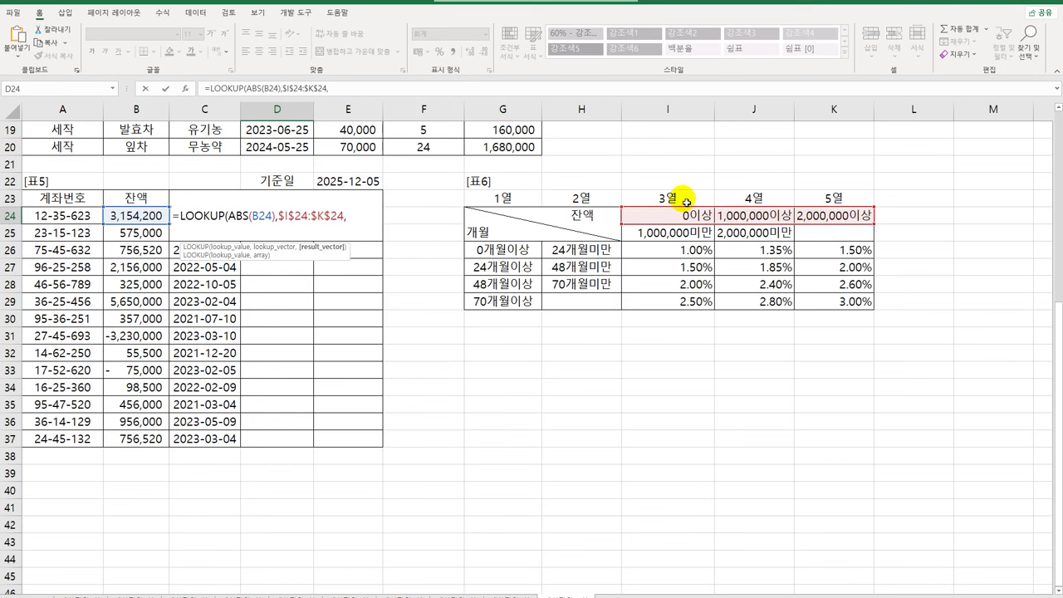
{"action": "left_click_drag", "start_coordinate": [686, 202], "coordinate": [810, 201]}
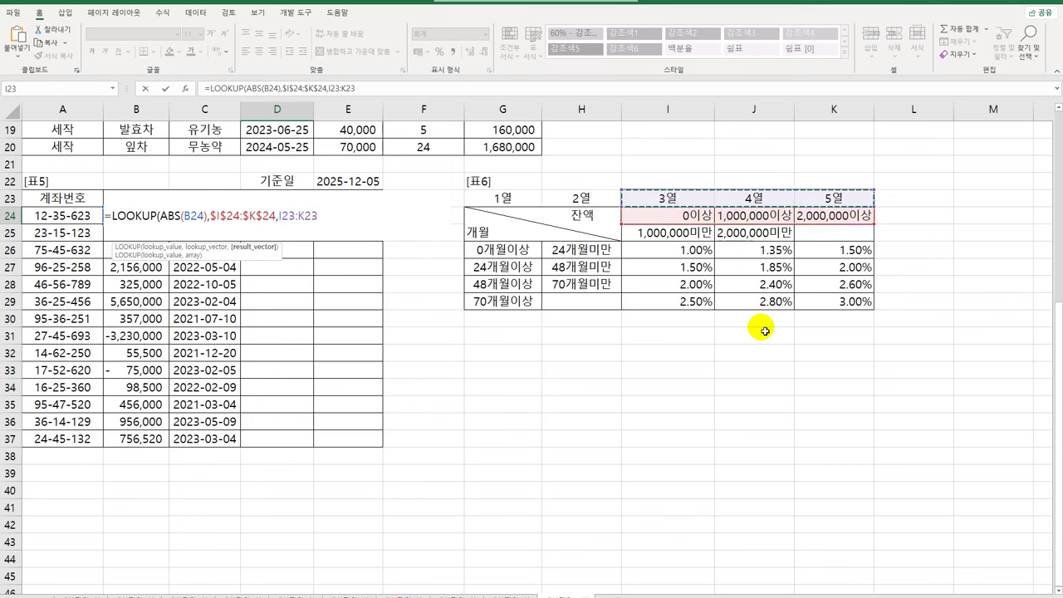
{"action": "key", "text": "F4"}
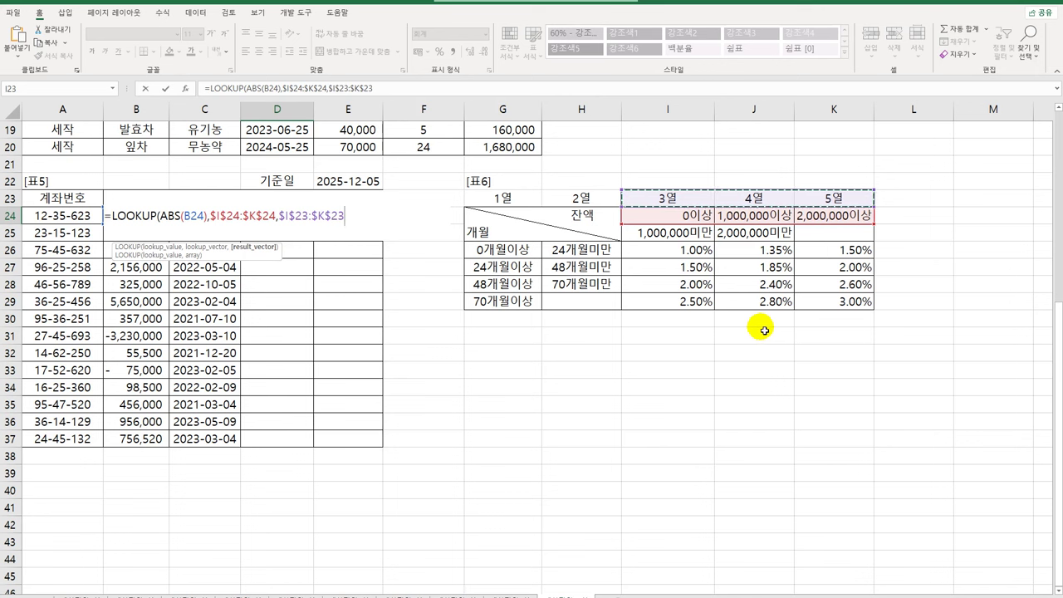
{"action": "type", "text": ")"}
{"action": "key", "text": "Return"}
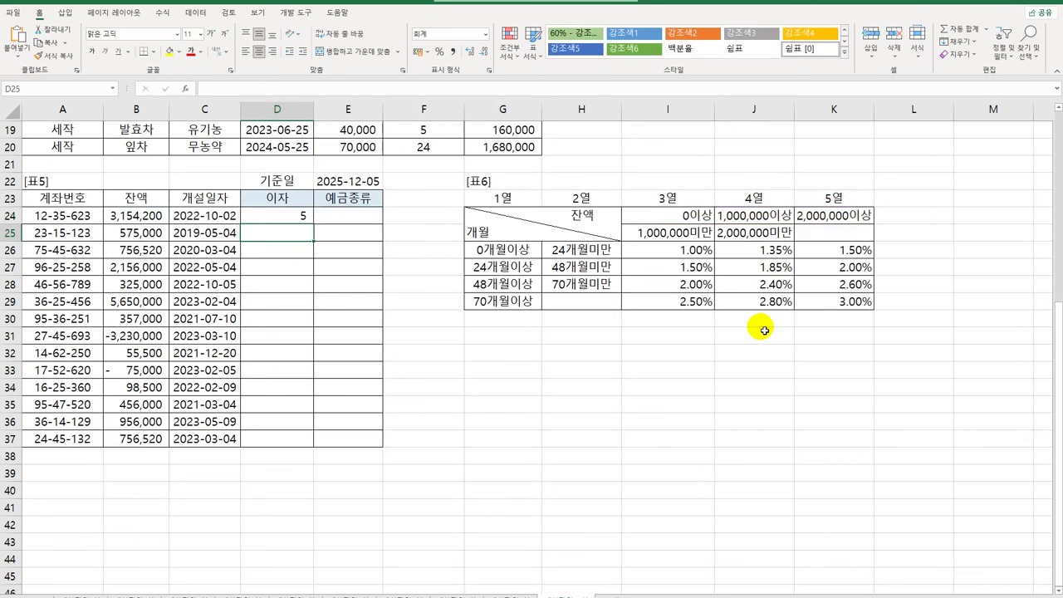
{"action": "key", "text": "Up"}
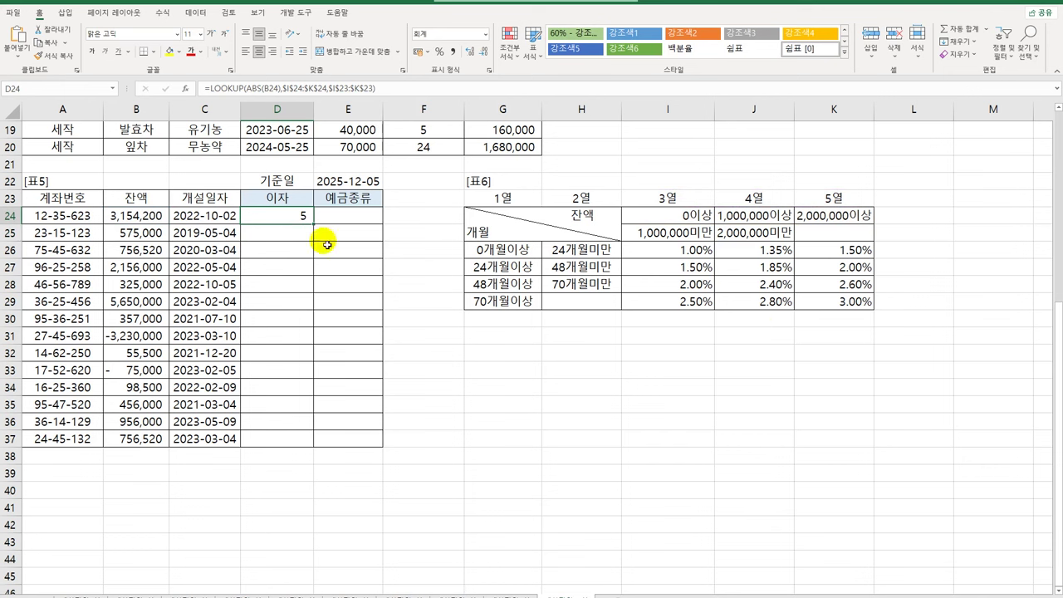
{"action": "left_click_drag", "start_coordinate": [316, 250], "coordinate": [297, 439]}
Reopen the formula in D24 and insert a VLOOKUP function in front of LOOKUP.
{"action": "left_click_drag", "start_coordinate": [531, 258], "coordinate": [826, 300]}
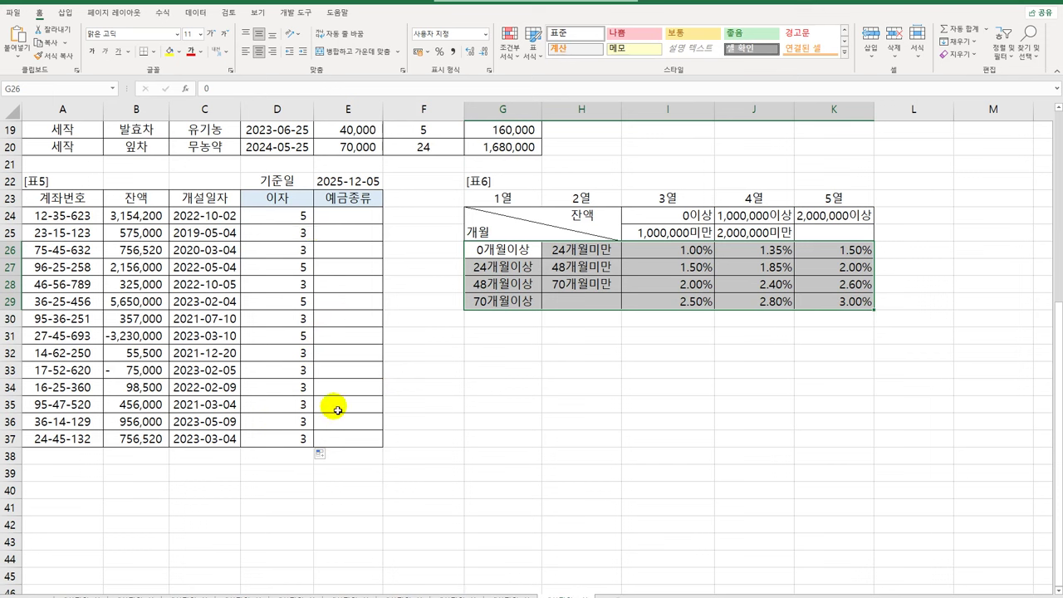
{"action": "left_click", "coordinate": [275, 217]}
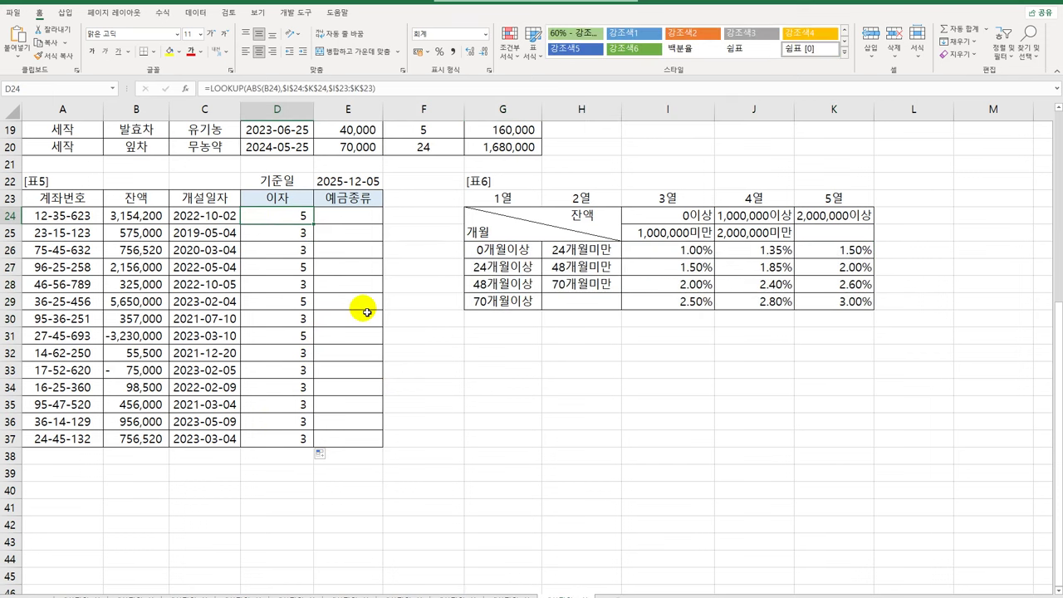
{"action": "double_click", "coordinate": [277, 220]}
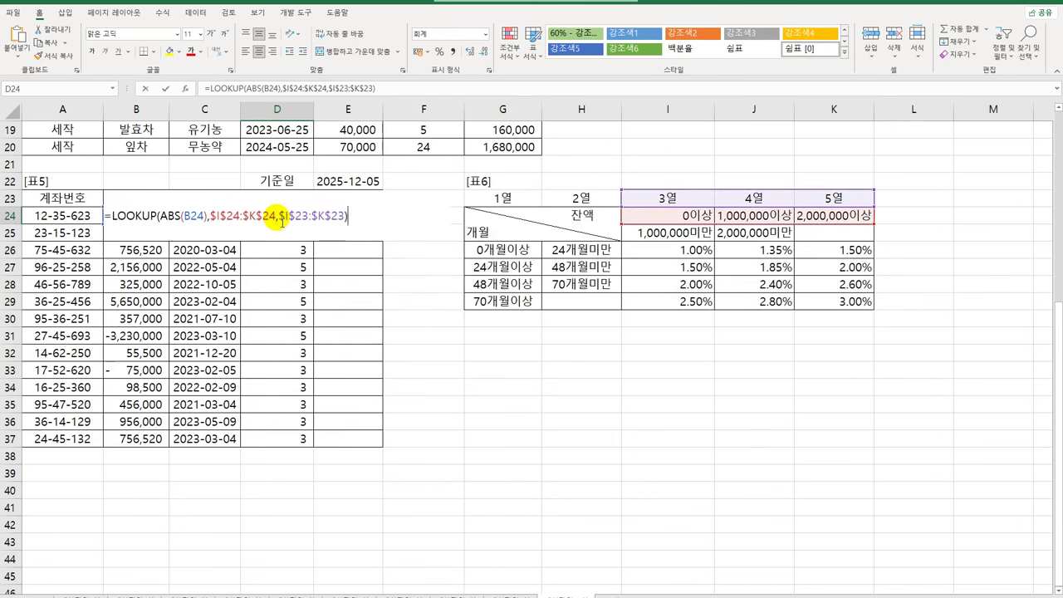
{"action": "left_click", "coordinate": [112, 216]}
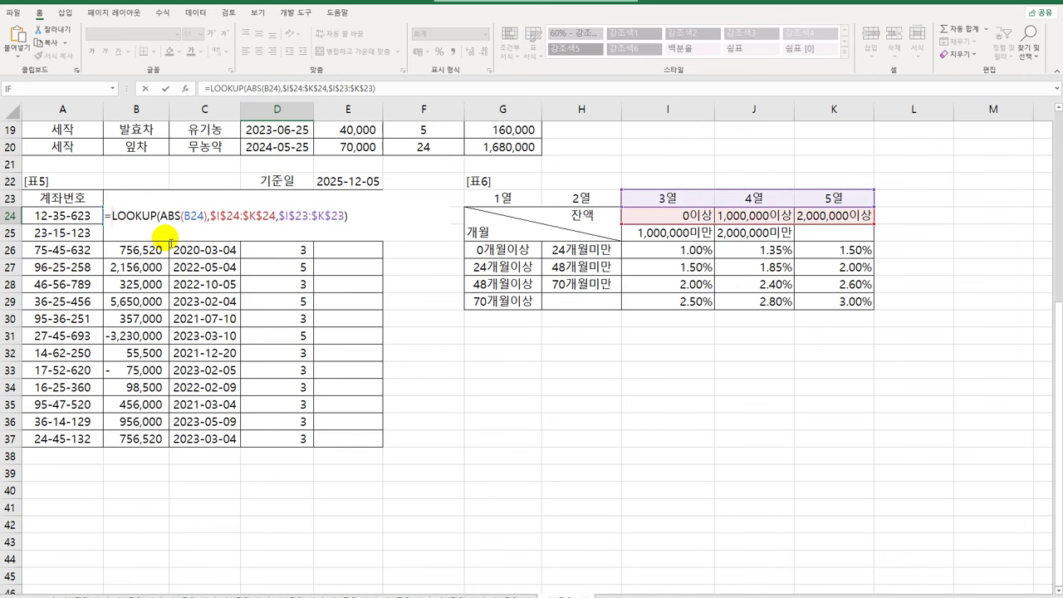
{"action": "type", "text": "VLOOKUP("}
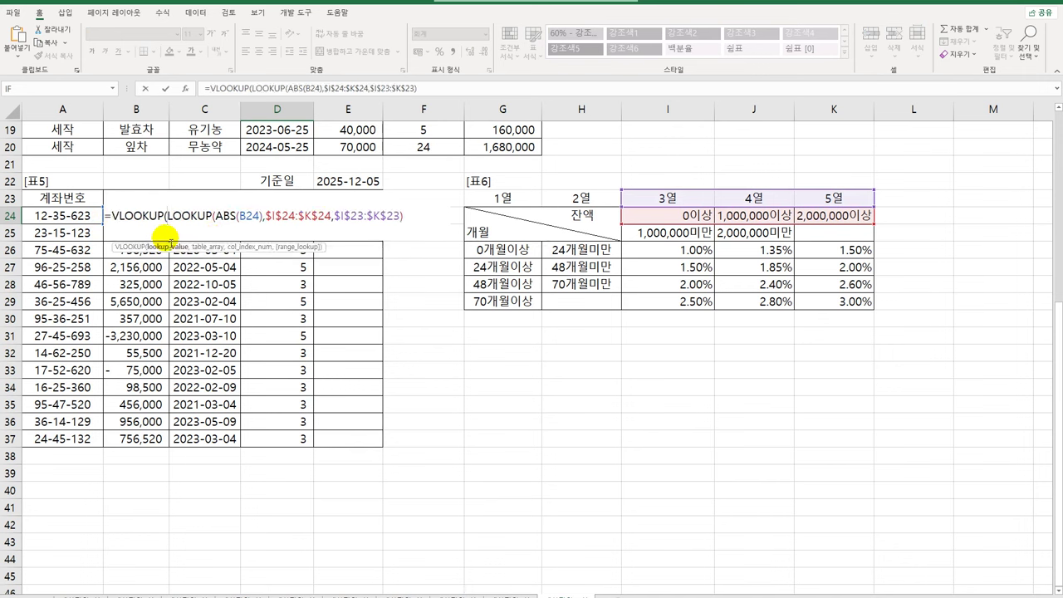
Give the VLOOKUP in D24 the elapsed months DAYS($E$22,C24)/30 as its lookup value.
{"action": "type", "text": "days("}
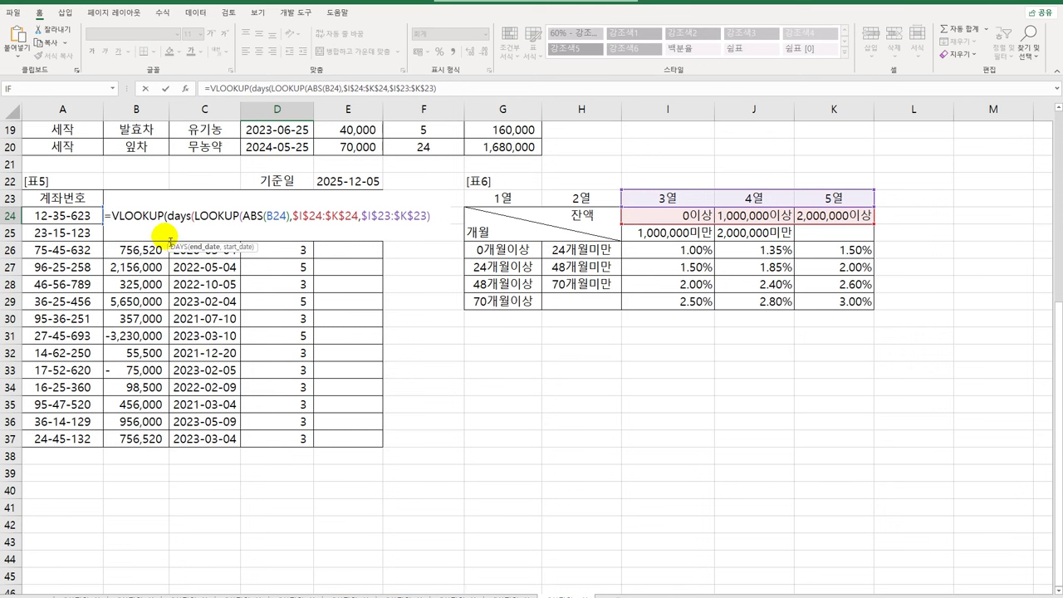
{"action": "left_click", "coordinate": [343, 183]}
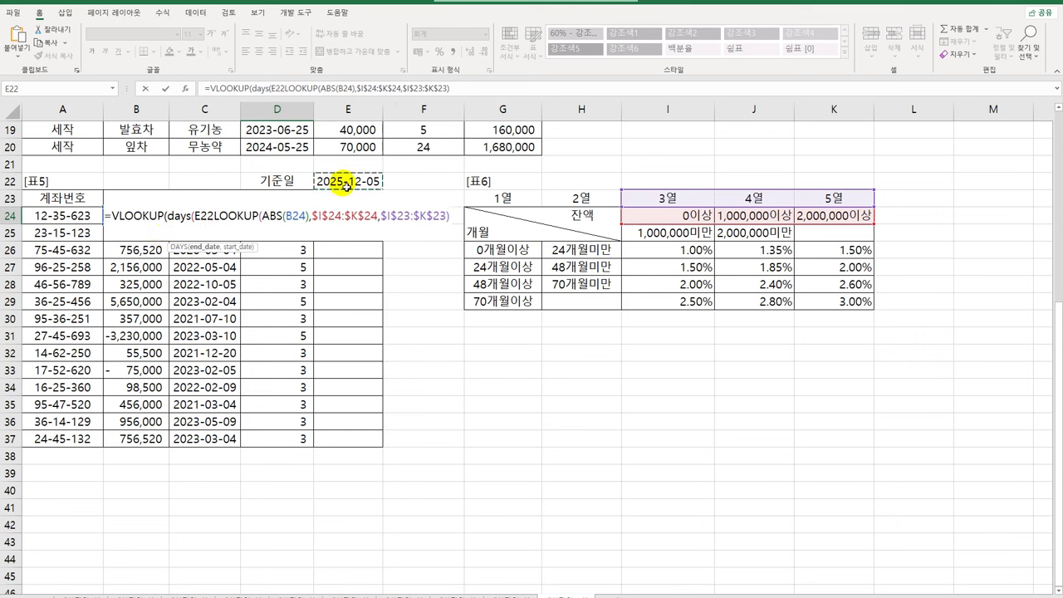
{"action": "key", "text": "F4"}
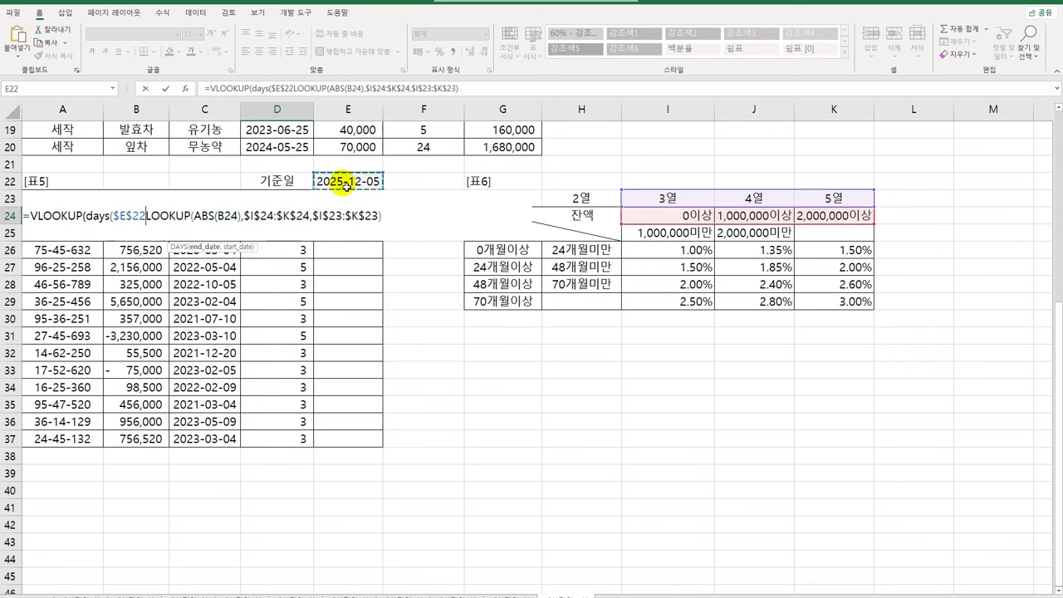
{"action": "type", "text": ","}
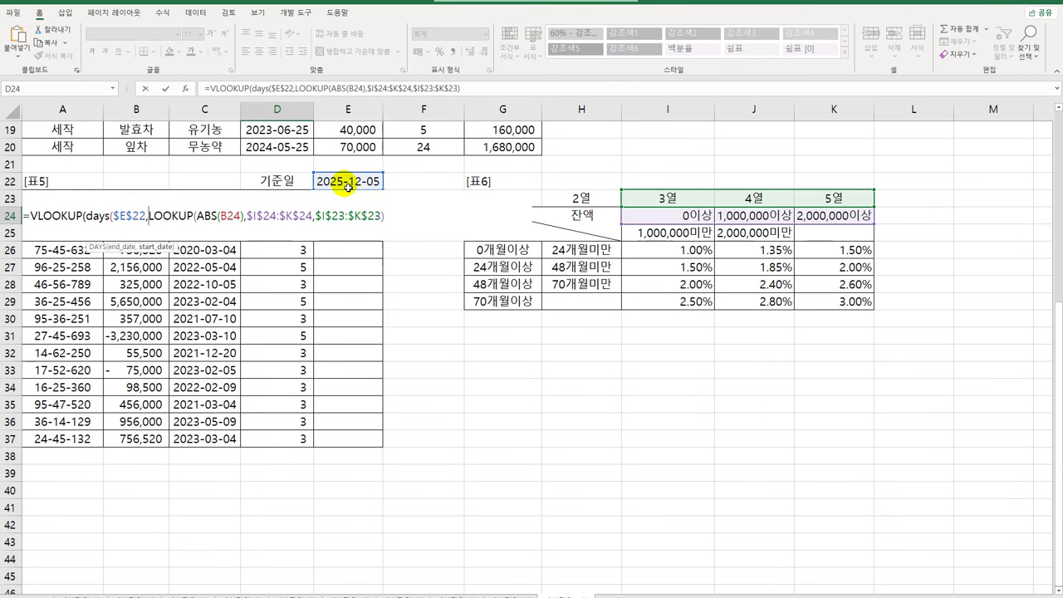
{"action": "type", "text": "C24"}
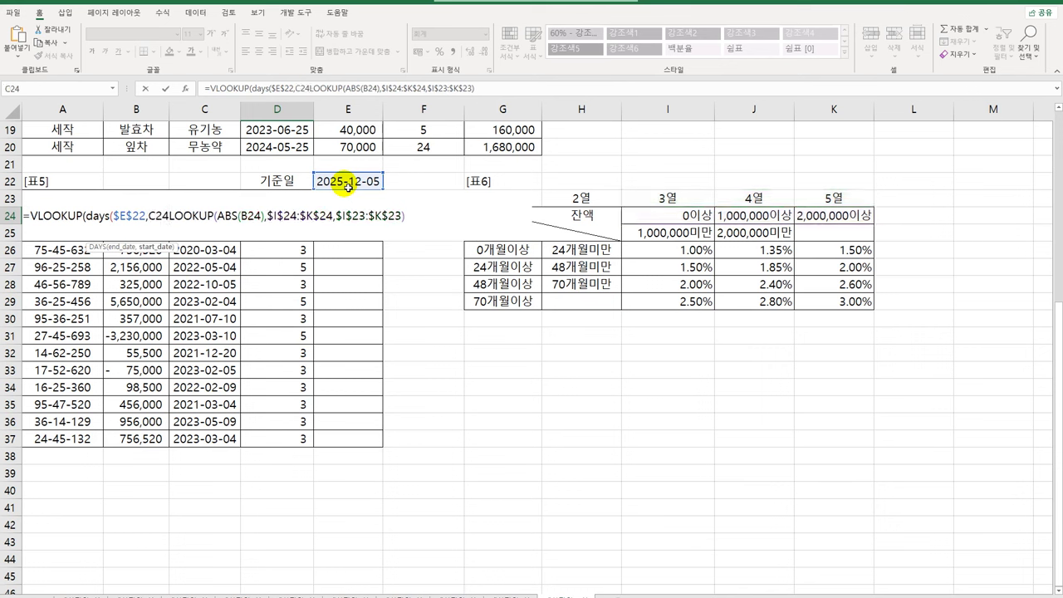
{"action": "type", "text": ")/"}
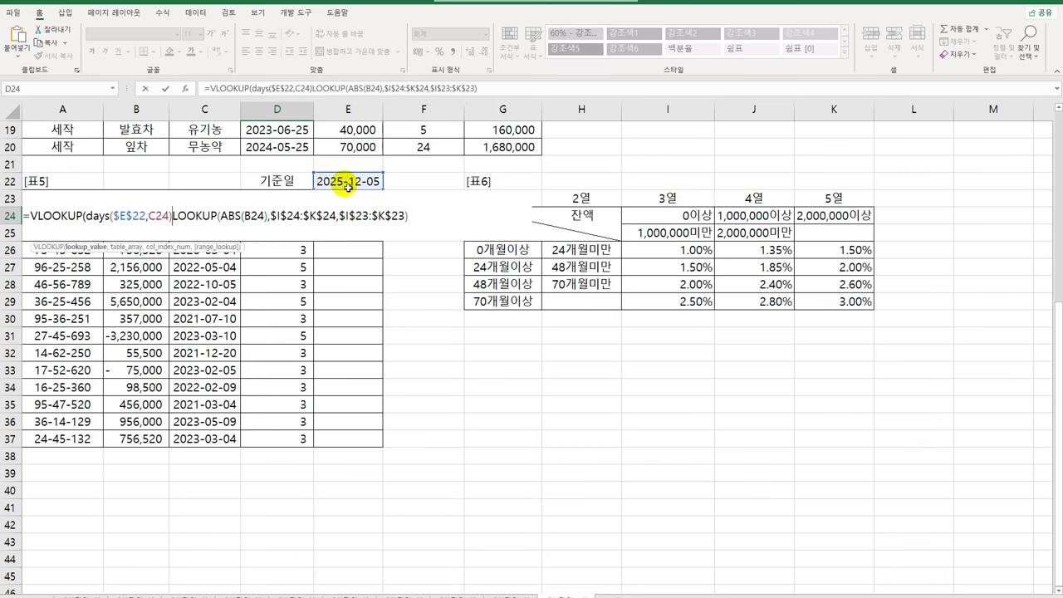
{"action": "type", "text": ","}
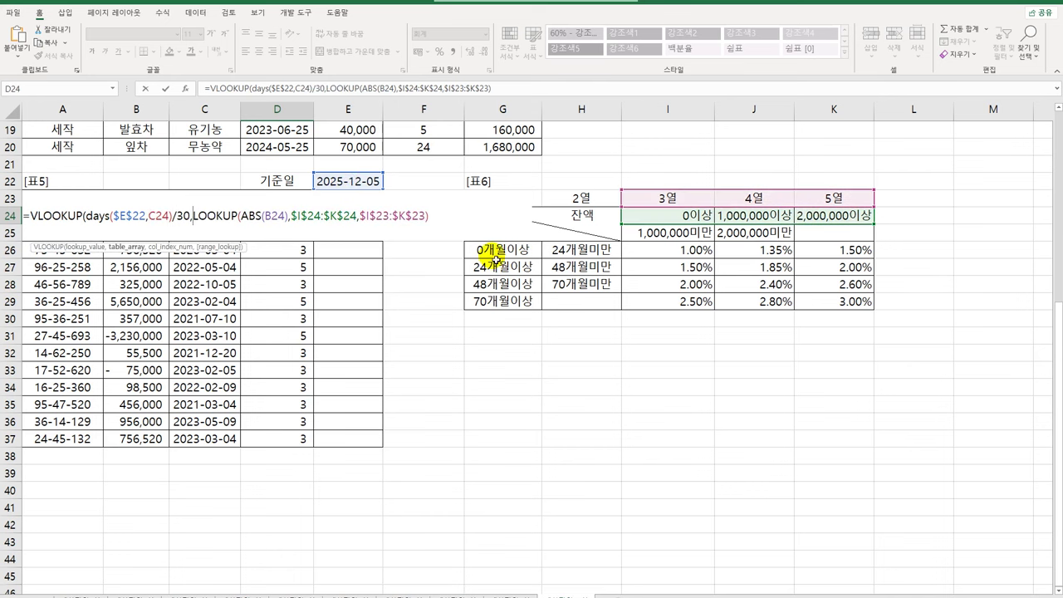
Set the VLOOKUP table range to $G$26:$K$29, keep the LOOKUP as its column index, and enter the closed formula in D24.
{"action": "left_click_drag", "start_coordinate": [498, 249], "coordinate": [818, 309]}
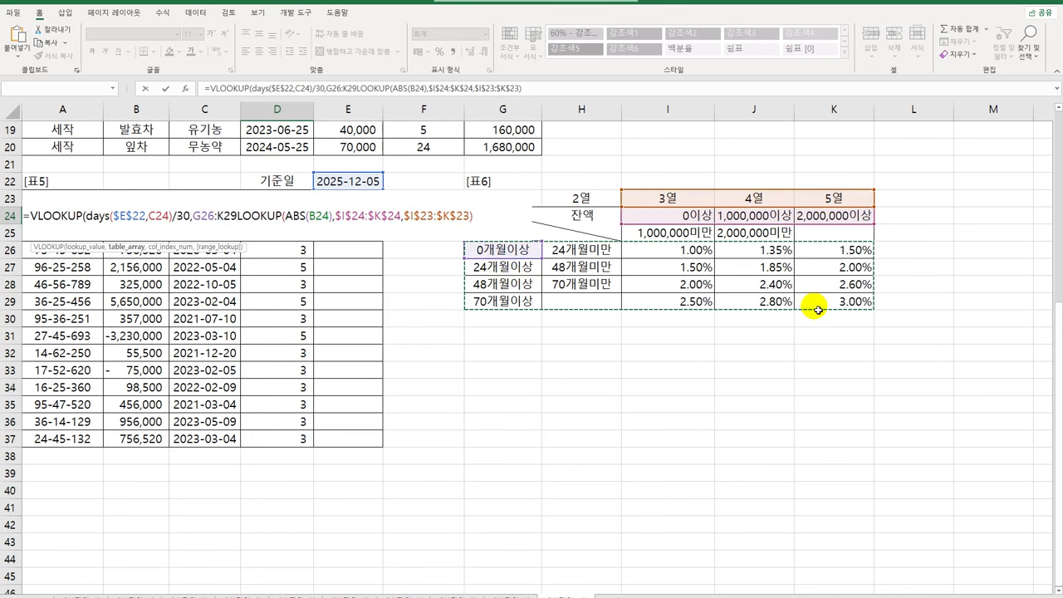
{"action": "key", "text": "F4"}
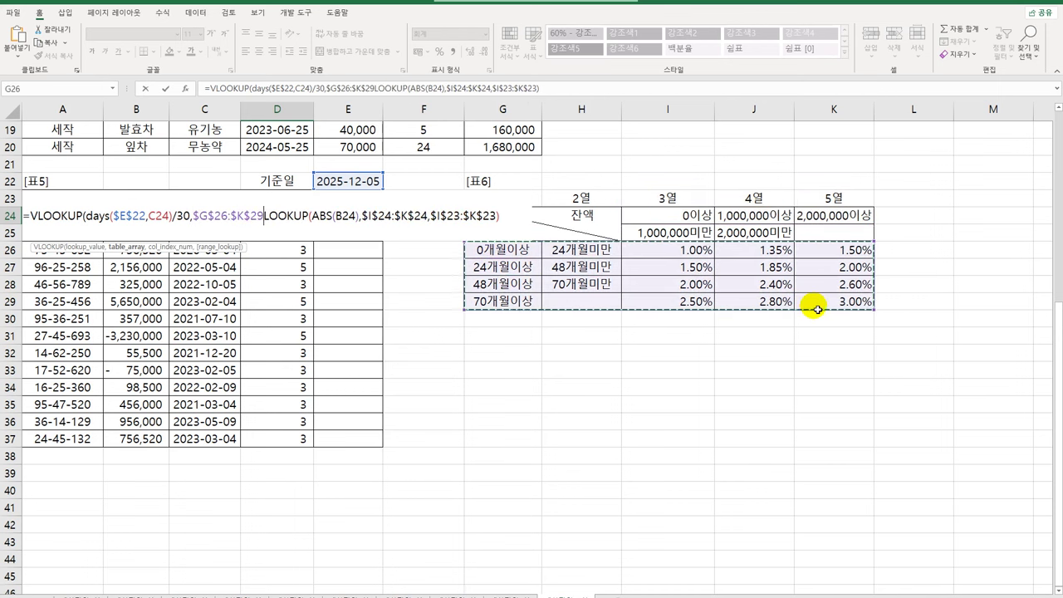
{"action": "type", "text": ","}
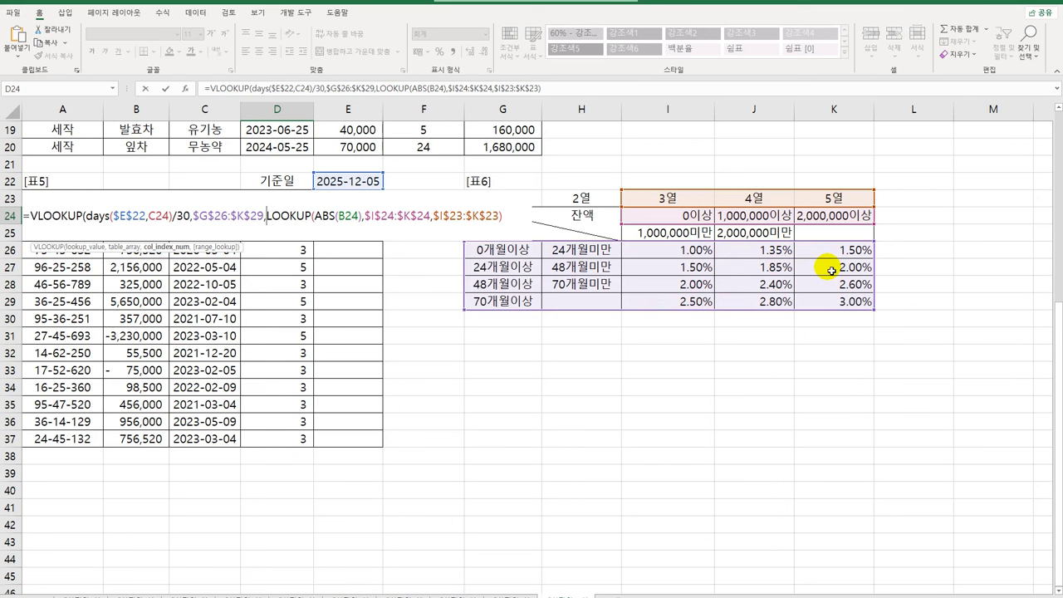
{"action": "left_click", "coordinate": [503, 217]}
{"action": "type", "text": ")"}
{"action": "key", "text": "Return"}
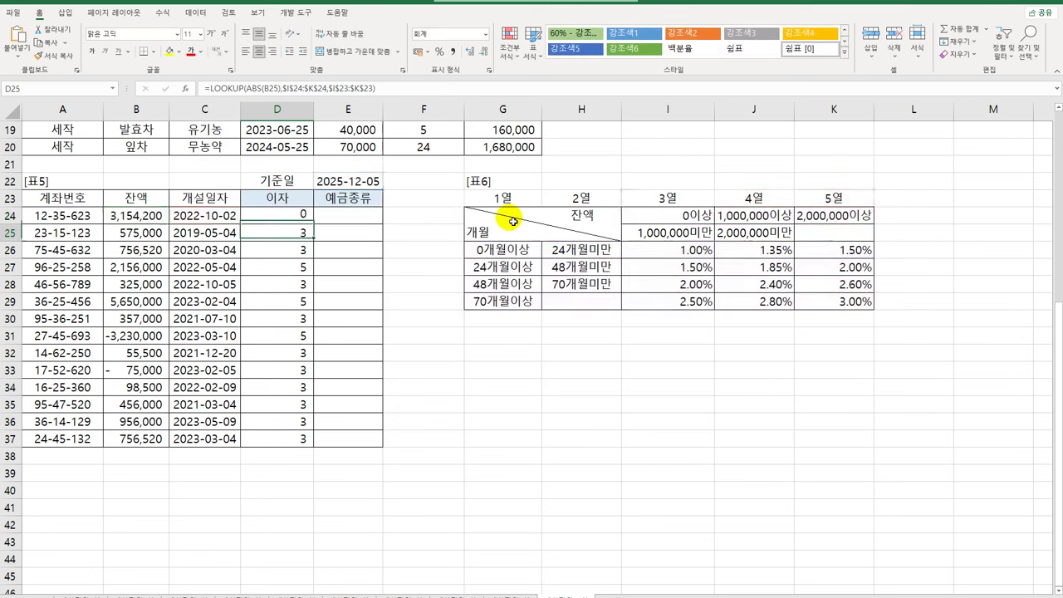
{"action": "key", "text": "Up"}
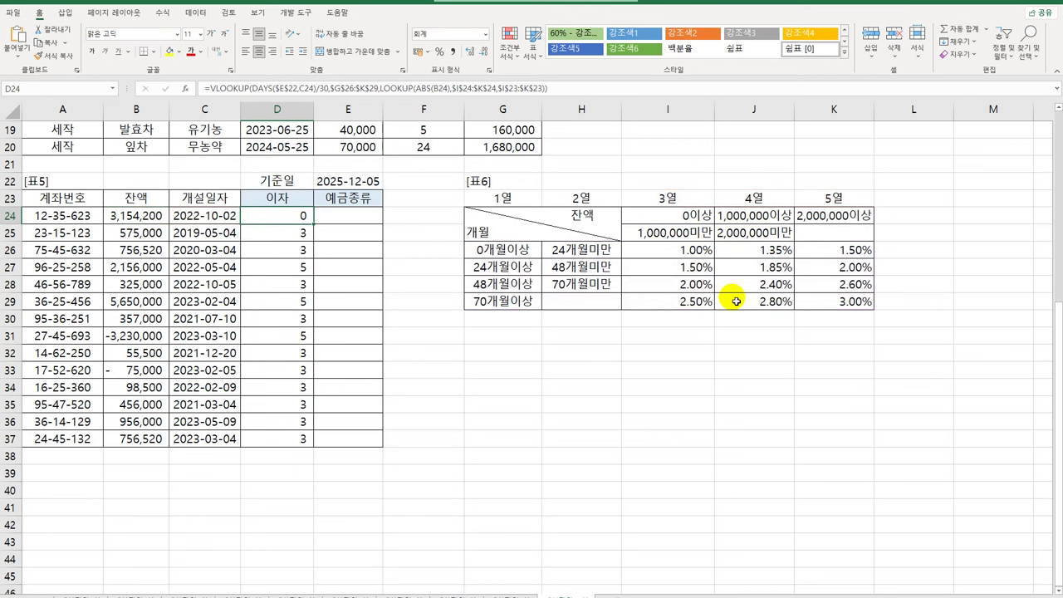
Fill the VLOOKUP formula from D24 down through D36.
{"action": "left_click_drag", "start_coordinate": [318, 262], "coordinate": [291, 433]}
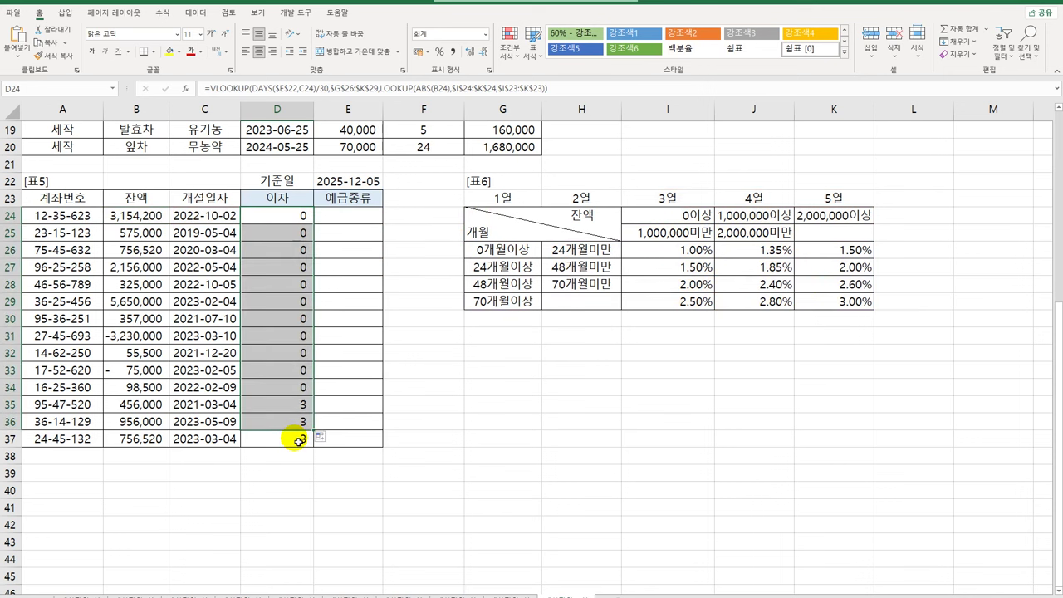
{"action": "left_click", "coordinate": [311, 428]}
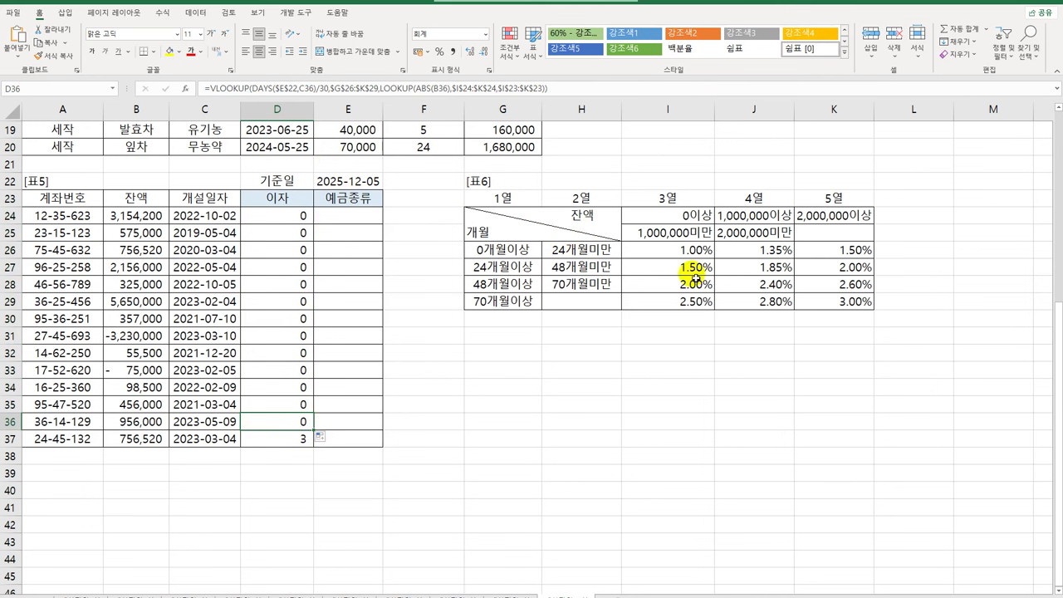
Multiply the VLOOKUP result in D24 by the balance in B24 and fill the formula through D37.
{"action": "left_click", "coordinate": [299, 215]}
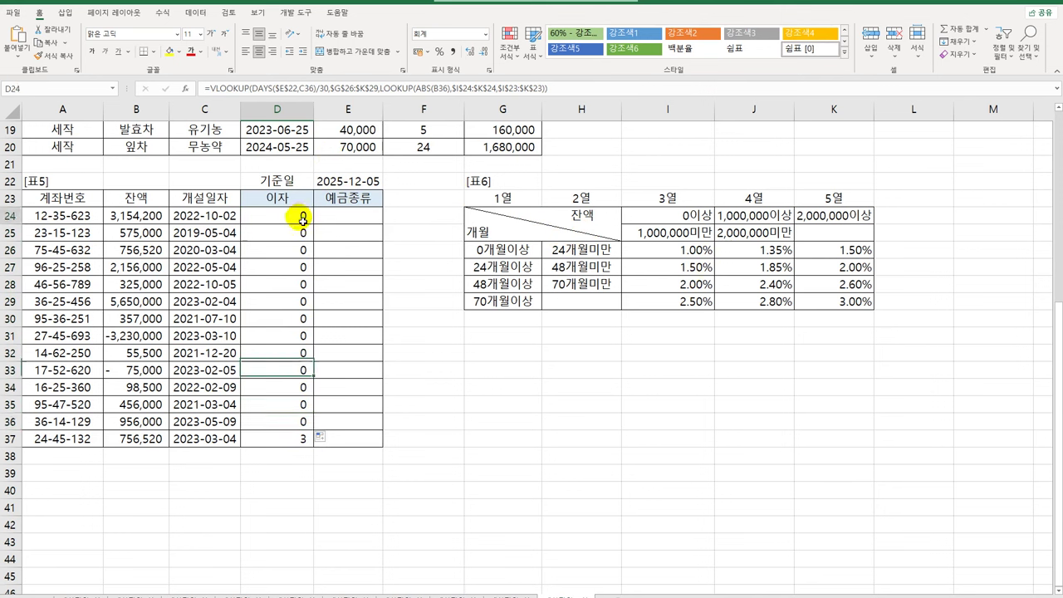
{"action": "left_click", "coordinate": [589, 93]}
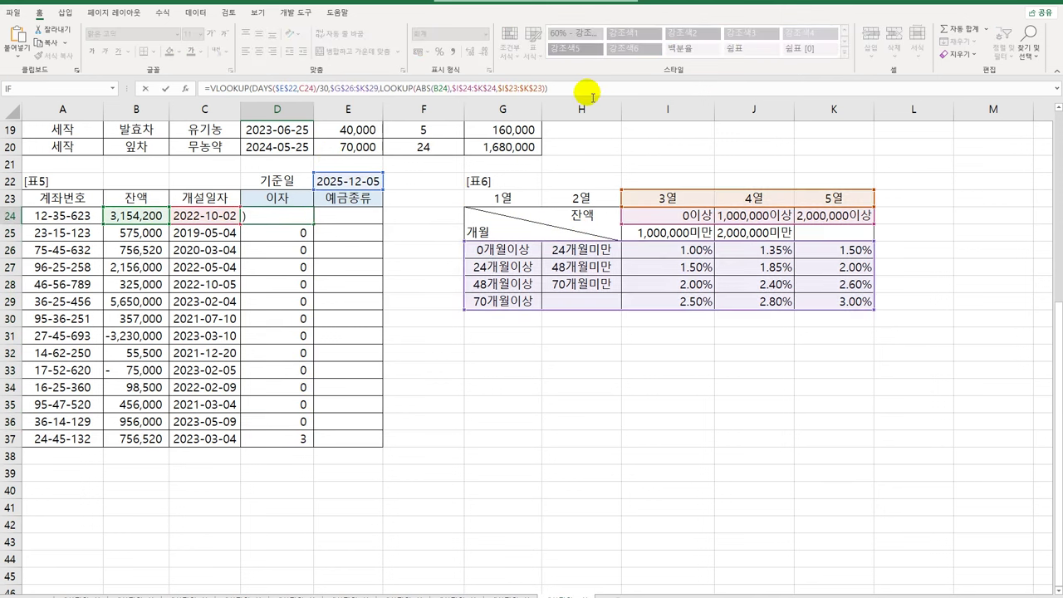
{"action": "type", "text": "*"}
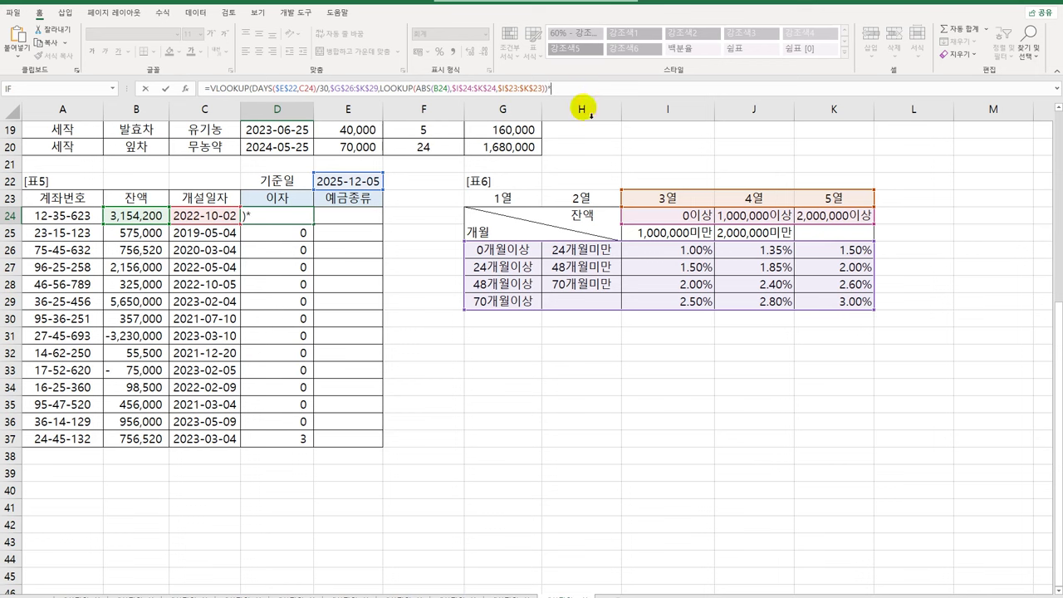
{"action": "left_click", "coordinate": [140, 217]}
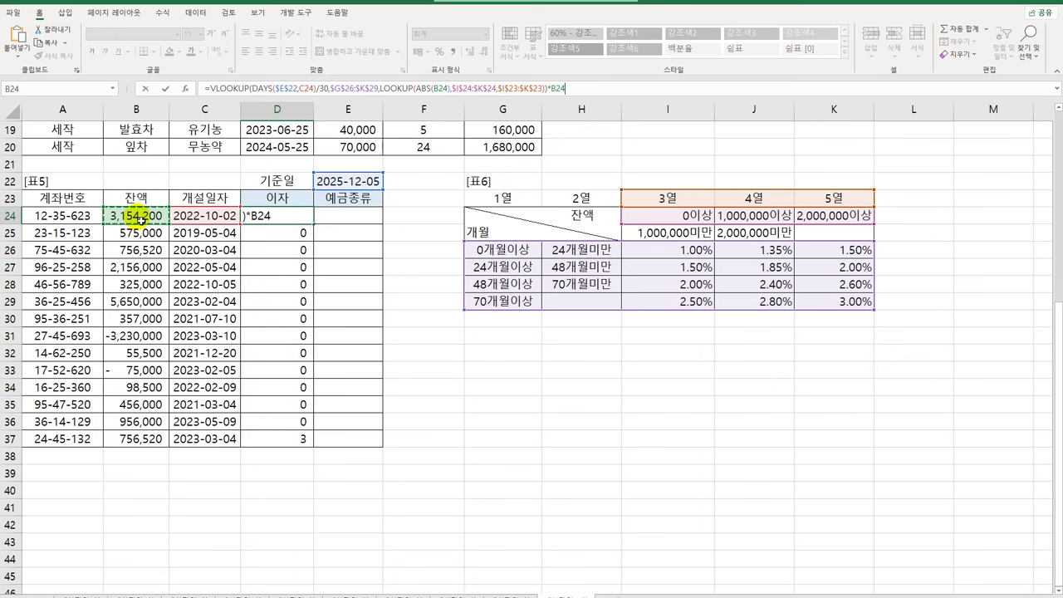
{"action": "key", "text": "Return"}
{"action": "left_click", "coordinate": [287, 218]}
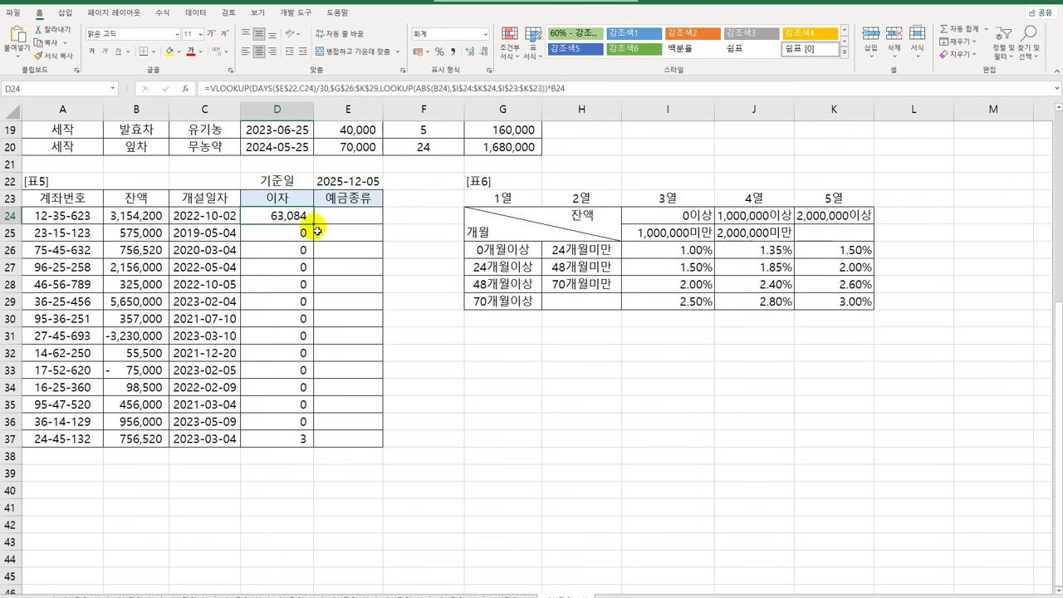
{"action": "left_click_drag", "start_coordinate": [320, 226], "coordinate": [314, 453]}
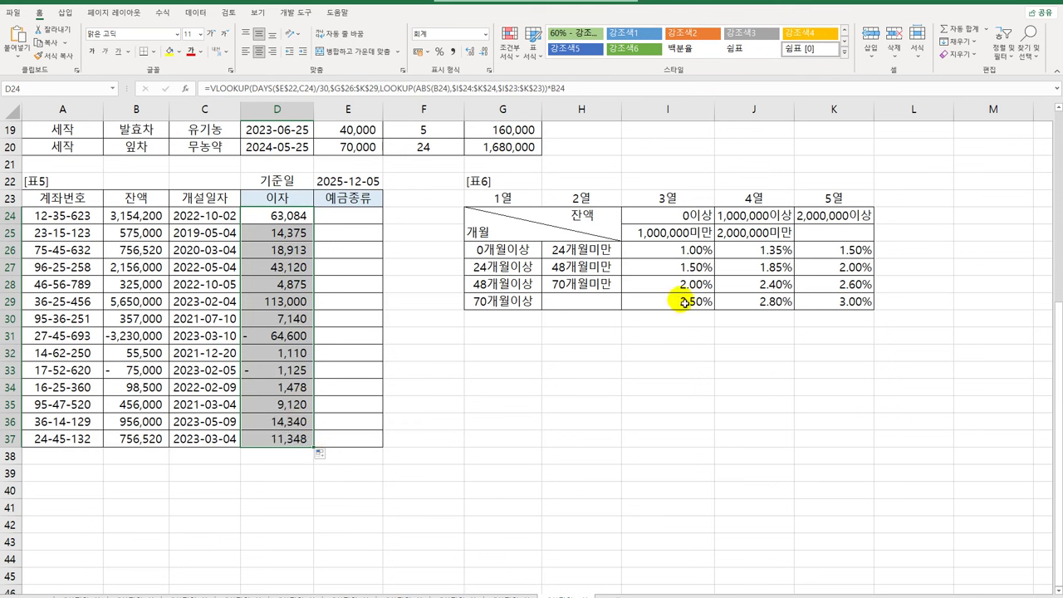
{"action": "left_click", "coordinate": [302, 220]}
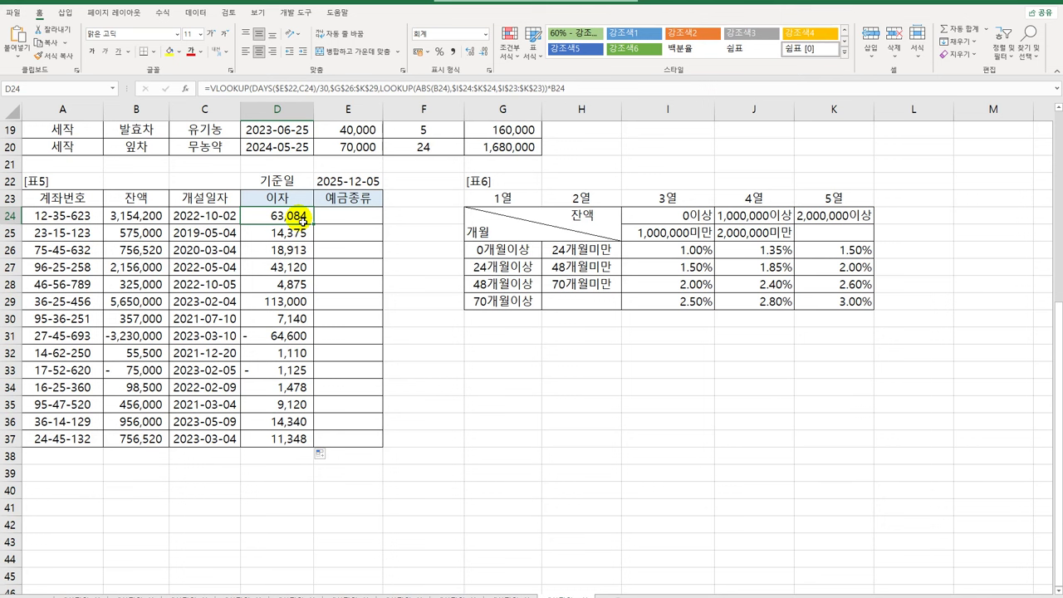
With E24 selected, switch to the Visual Basic editor and insert a new module.
{"action": "left_click", "coordinate": [343, 216]}
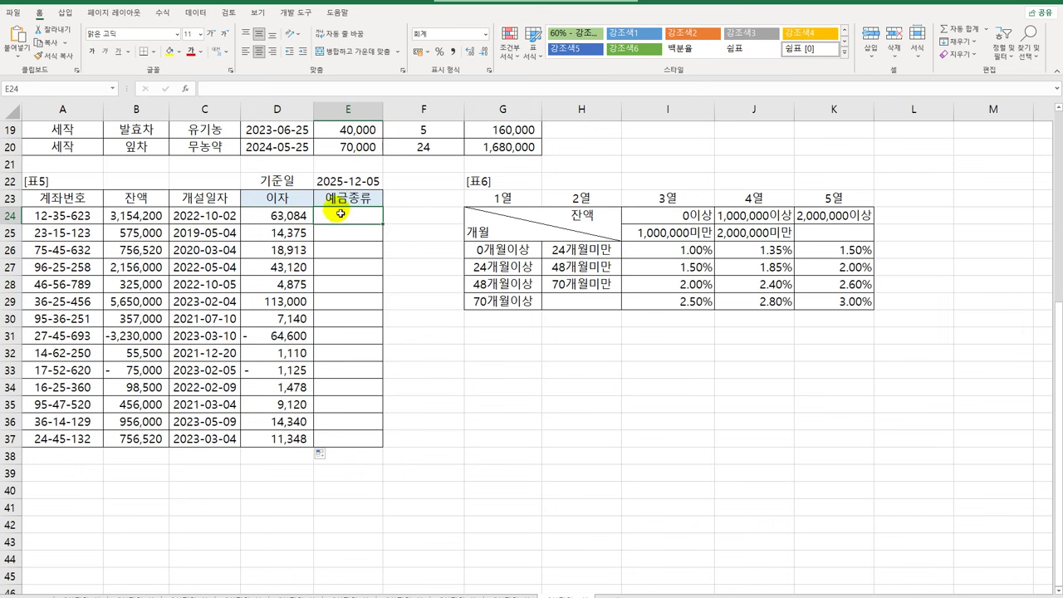
{"action": "left_click", "coordinate": [305, 14]}
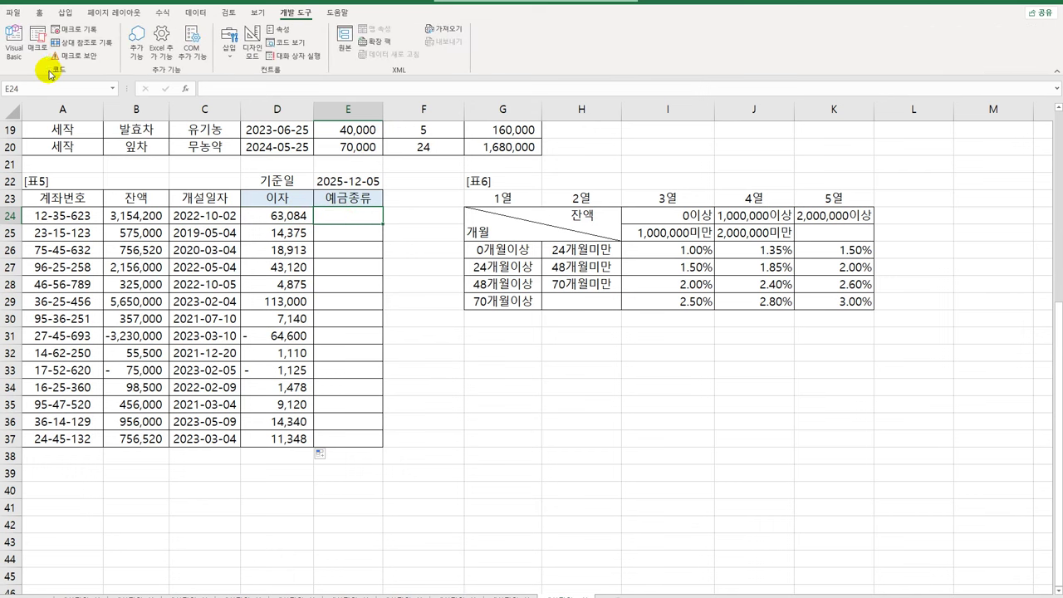
{"action": "left_click", "coordinate": [18, 47]}
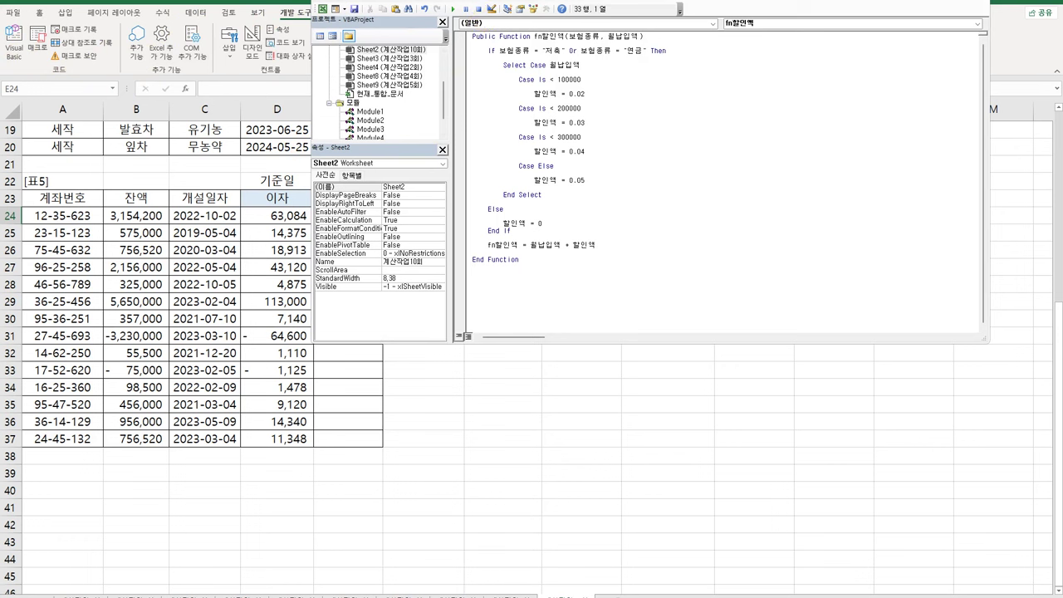
{"action": "key", "text": "alt+i"}
{"action": "key", "text": "m"}
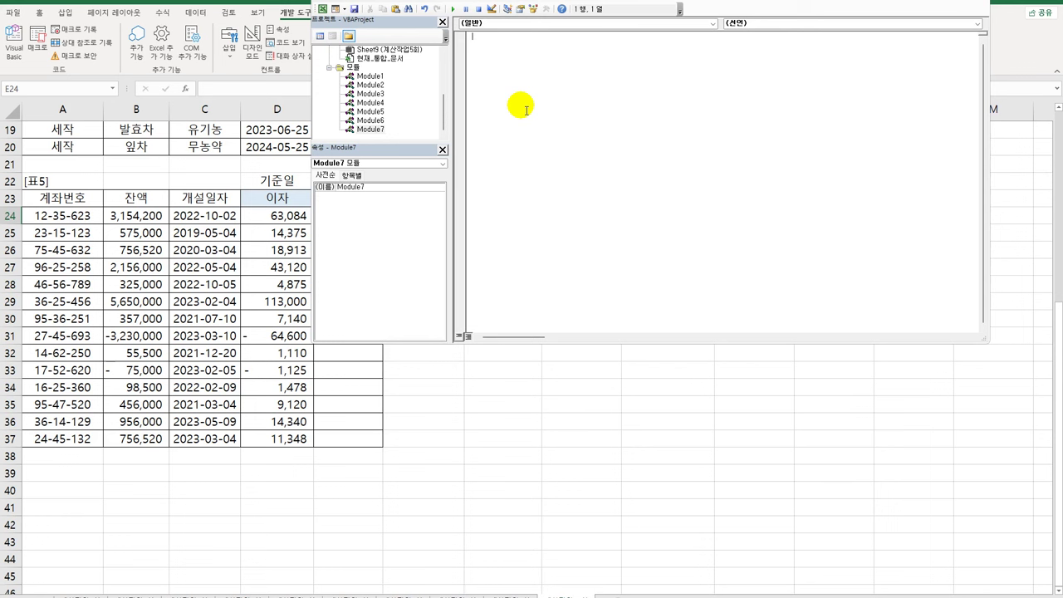
Declare the public function fn예금종류 with the parameter 계좌번호 in the new module.
{"action": "type", "text": "publi"}
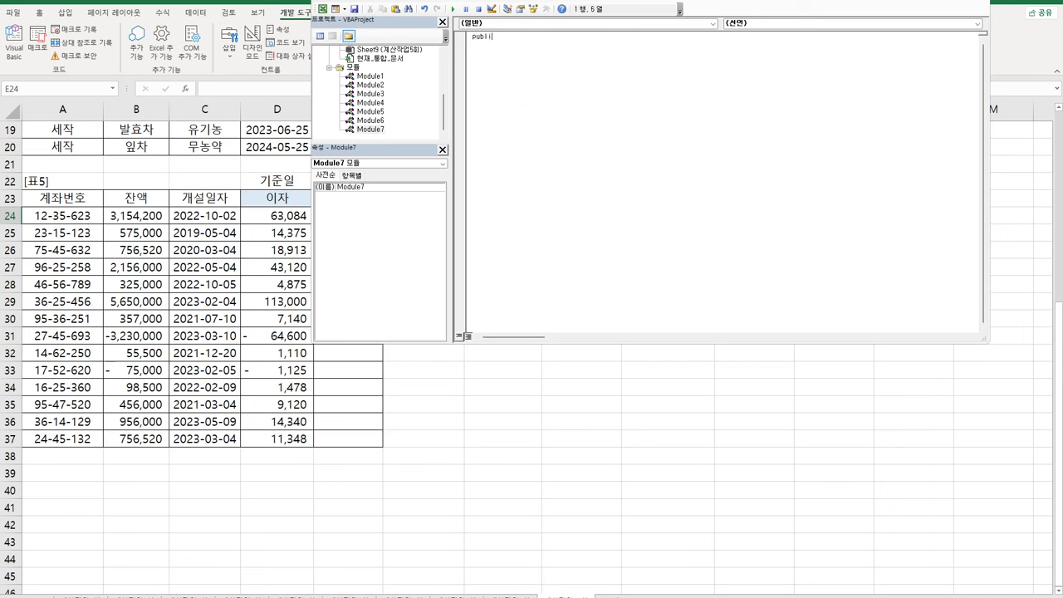
{"action": "type", "text": "c funct"}
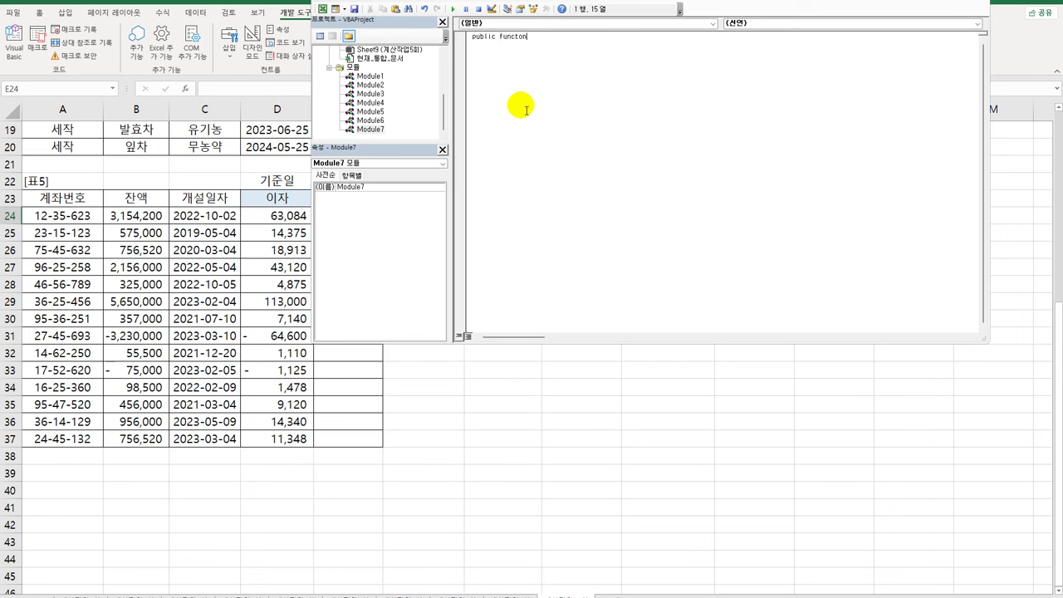
{"action": "type", "text": "ion fn예금종류(계좌번호)"}
{"action": "key", "text": "Return"}
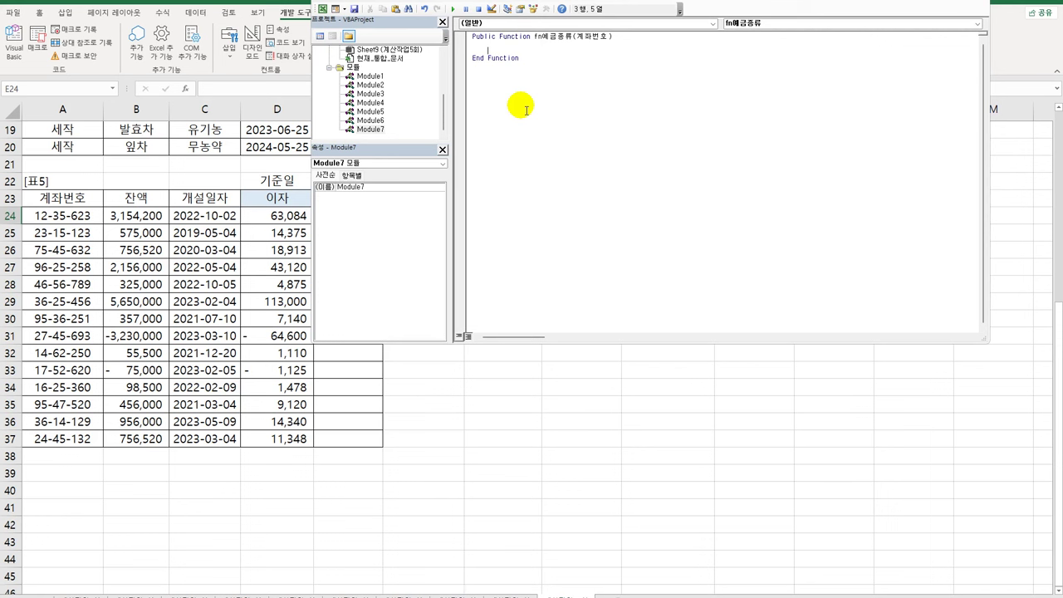
Start the function body with the condition If Left(계좌번호, 2) Mod 3 = 1 Then.
{"action": "type", "text": "if left("}
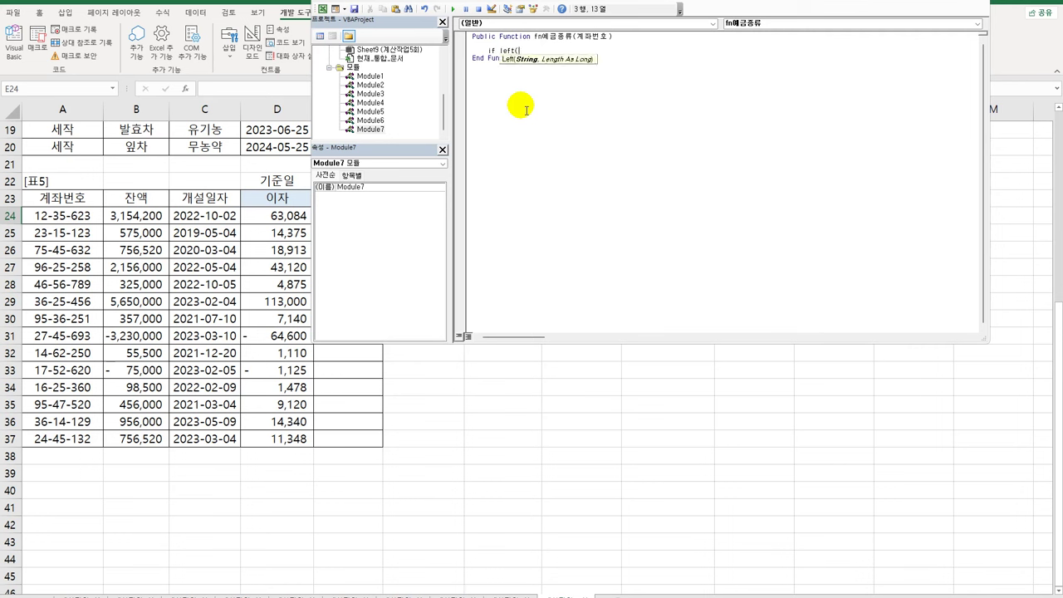
{"action": "type", "text": "계좌번호"}
{"action": "key", "text": "BackSpace"}
{"action": "key", "text": "BackSpace"}
{"action": "key", "text": "BackSpace"}
{"action": "key", "text": "BackSpace"}
{"action": "type", "text": "좌번호,2) ㅂ"}
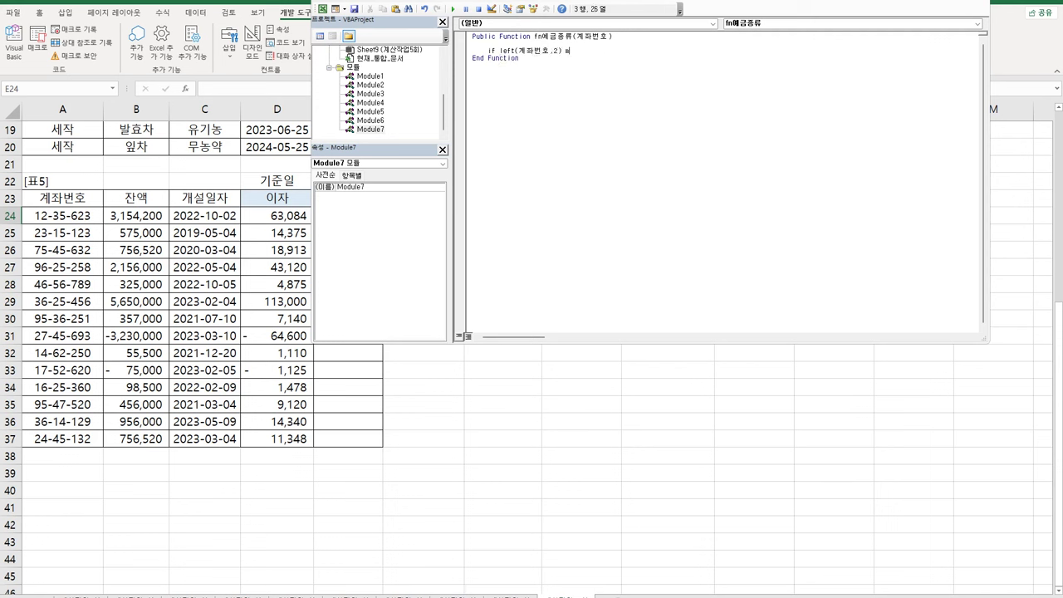
{"action": "key", "text": "BackSpace"}
{"action": "type", "text": "mod 3 = "}
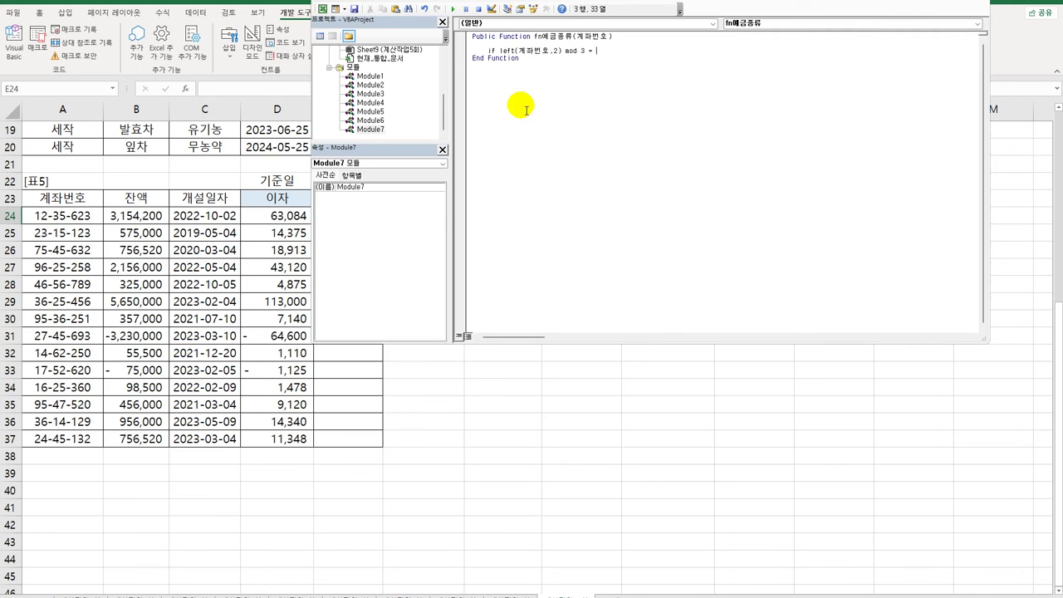
{"action": "type", "text": "1 Then"}
{"action": "key", "text": "Return"}
{"action": "key", "text": "Return"}
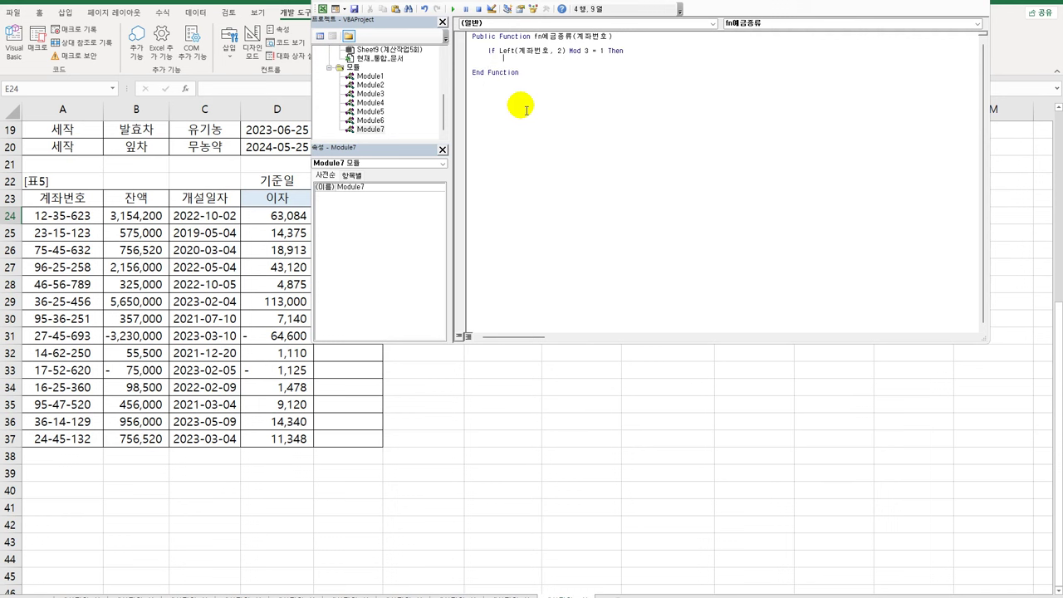
Assign "정기적금" to fn예금종류 inside the first If branch.
{"action": "type", "text": "fnㅇ"}
{"action": "type", "text": "예금종류 = "}
{"action": "type", "text": "\""}
{"action": "type", "text": "정기적금\""}
{"action": "key", "text": "Return"}
Duplicate the If condition and its assignment line directly below the first branch.
{"action": "key", "text": "Up"}
{"action": "key", "text": "Home"}
{"action": "key", "text": "shift+Down"}
{"action": "key", "text": "shift+End"}
{"action": "key", "text": "ctrl+c"}
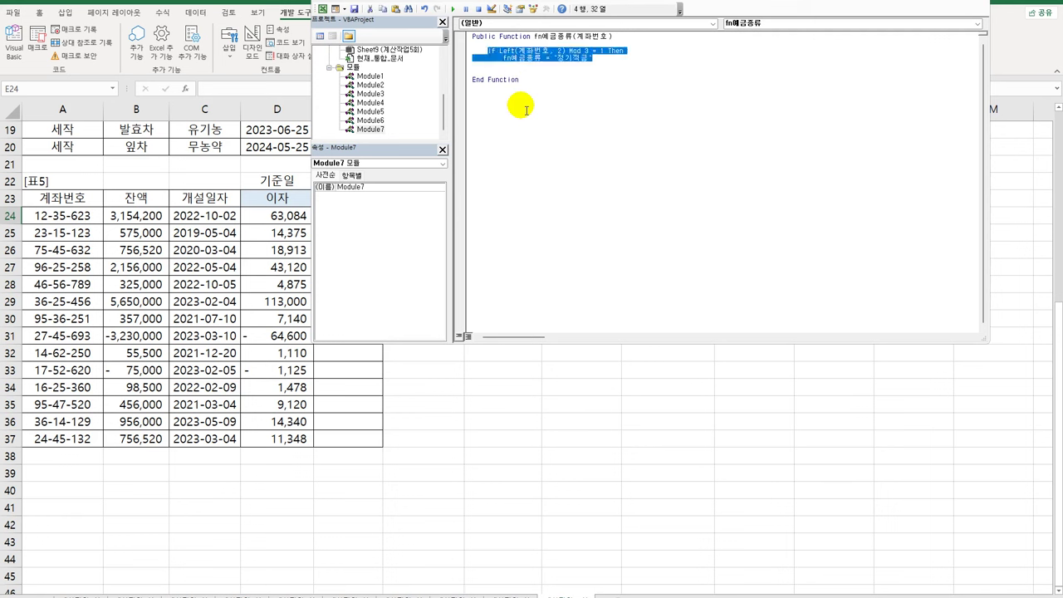
{"action": "key", "text": "Down"}
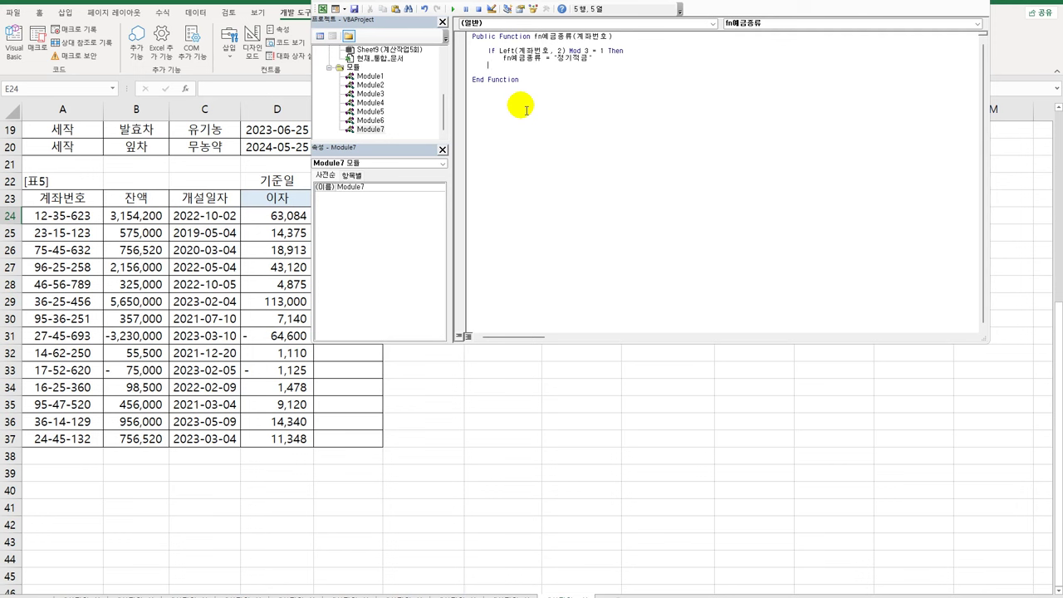
{"action": "key", "text": "ctrl+v"}
{"action": "key", "text": "Up"}
{"action": "key", "text": "Home"}
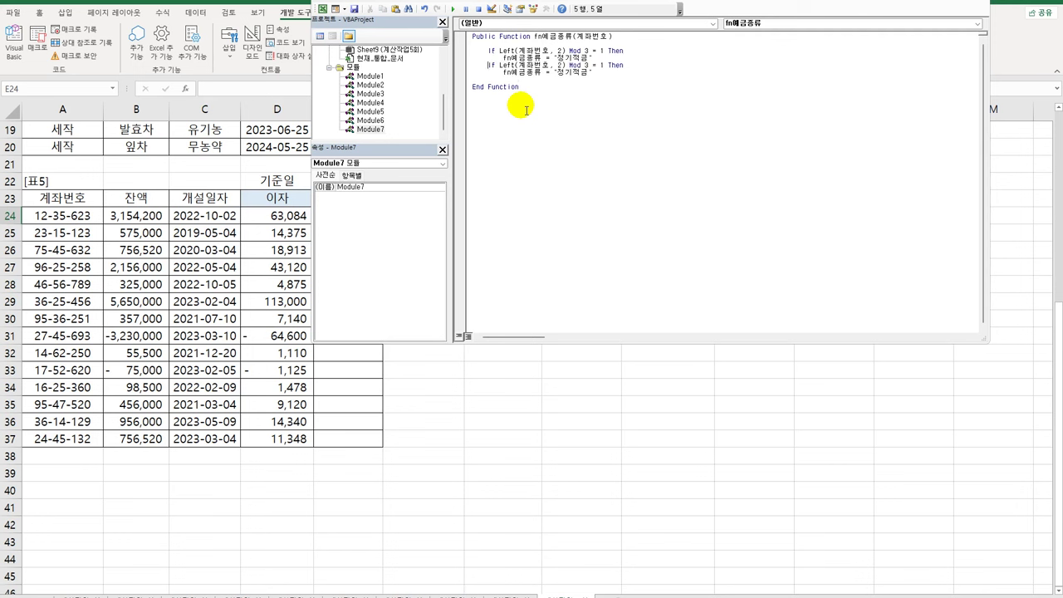
Turn the duplicated condition into ElseIf Left(계좌번호, 2) Mod 3 = 2 Then.
{"action": "type", "text": "else"}
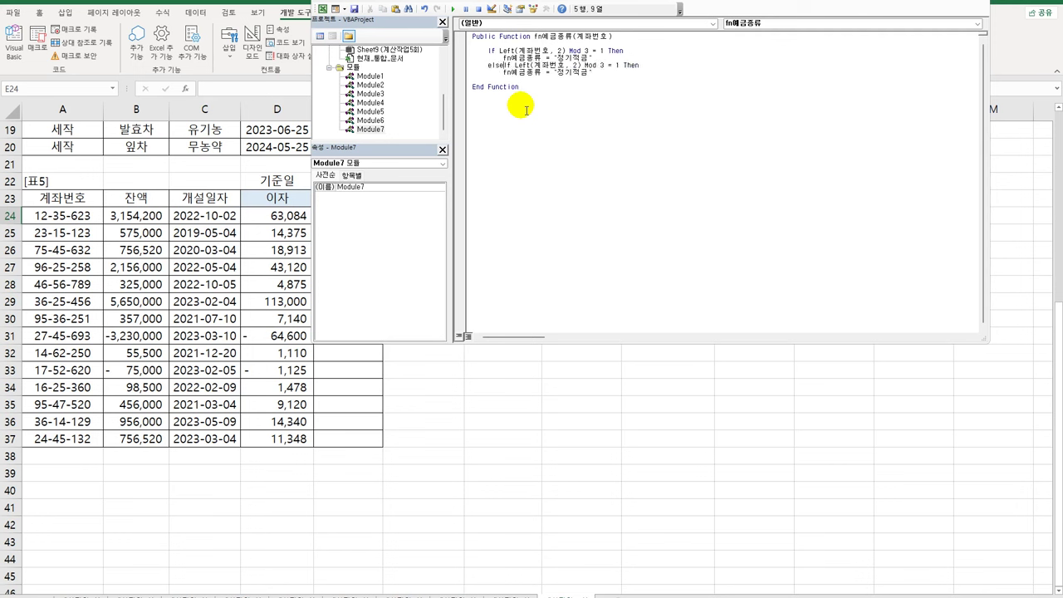
{"action": "key", "text": "Right"}
{"action": "key", "text": "Right"}
{"action": "key", "text": "Right"}
{"action": "key", "text": "Right"}
{"action": "key", "text": "Right"}
{"action": "key", "text": "Right"}
{"action": "key", "text": "Right"}
{"action": "key", "text": "Right"}
{"action": "key", "text": "Right"}
{"action": "key", "text": "Right"}
{"action": "key", "text": "Right"}
{"action": "key", "text": "Right"}
{"action": "type", "text": "2"}
{"action": "key", "text": "Delete"}
Change the value assigned in the ElseIf branch to "자유저축" and start a new line below it.
{"action": "key", "text": "shift+Left"}
{"action": "key", "text": "shift+Left"}
{"action": "key", "text": "shift+Left"}
{"action": "key", "text": "shift+Left"}
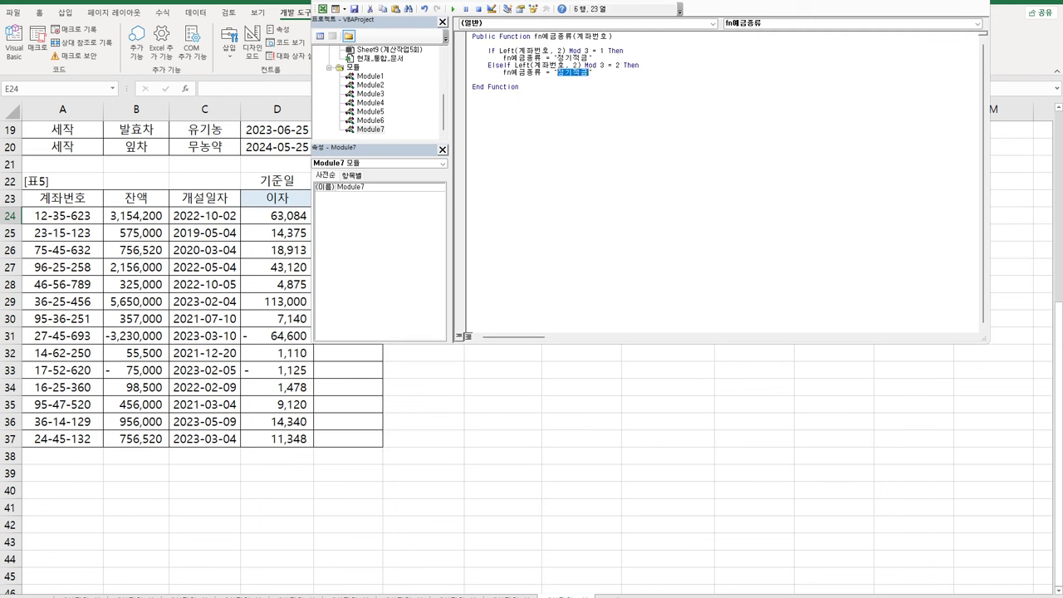
{"action": "type", "text": "ㅂ"}
{"action": "key", "text": "BackSpace"}
{"action": "type", "text": "자유저축"}
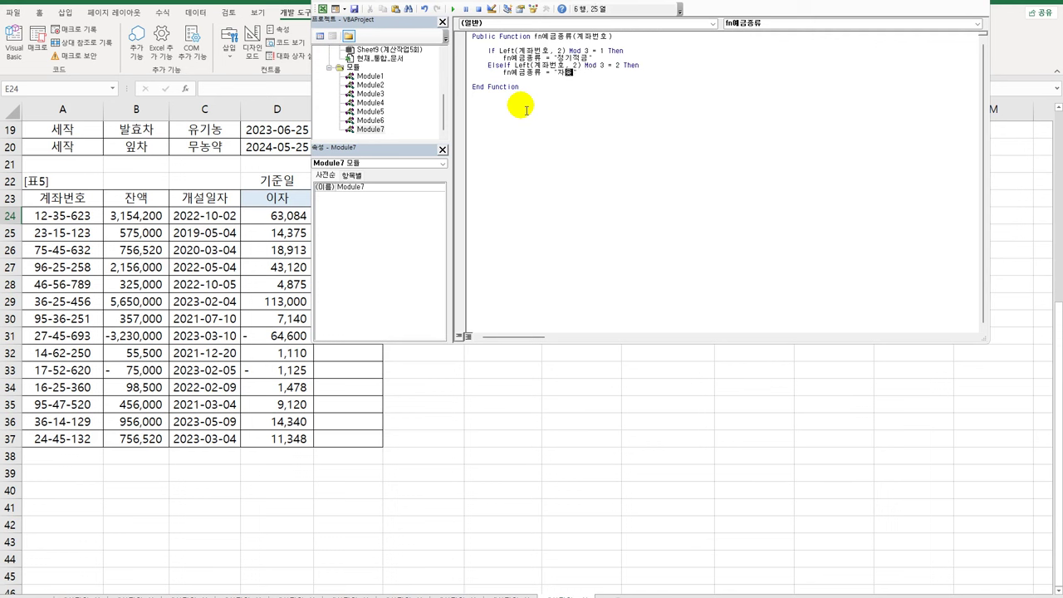
{"action": "key", "text": "End"}
{"action": "key", "text": "Return"}
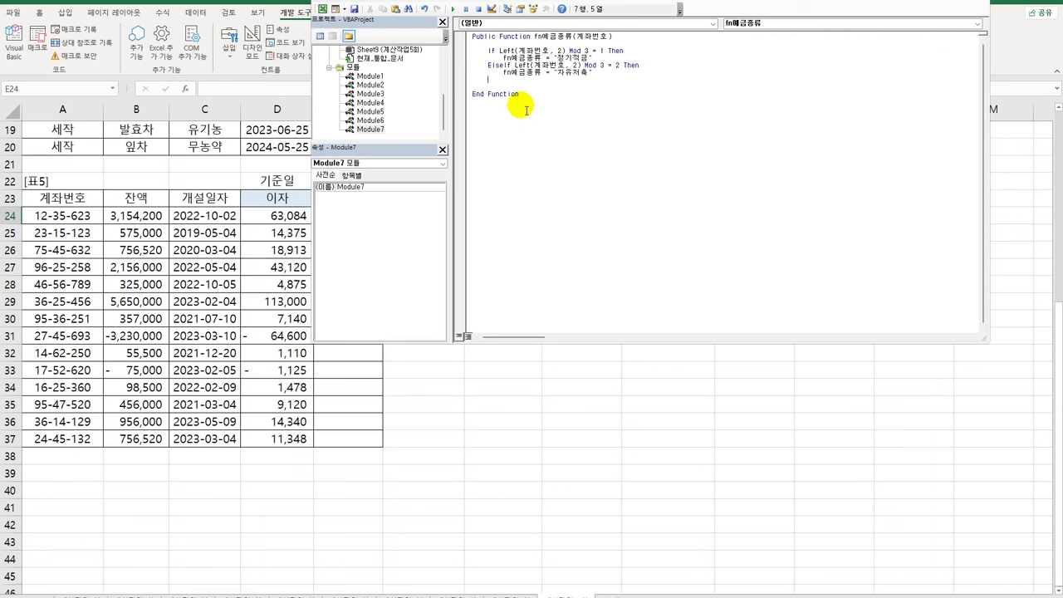
Add an Else branch and copy the fn예금종류 assignment line into it, indented.
{"action": "type", "text": "Else"}
{"action": "key", "text": "Up"}
{"action": "key", "text": "shift+End"}
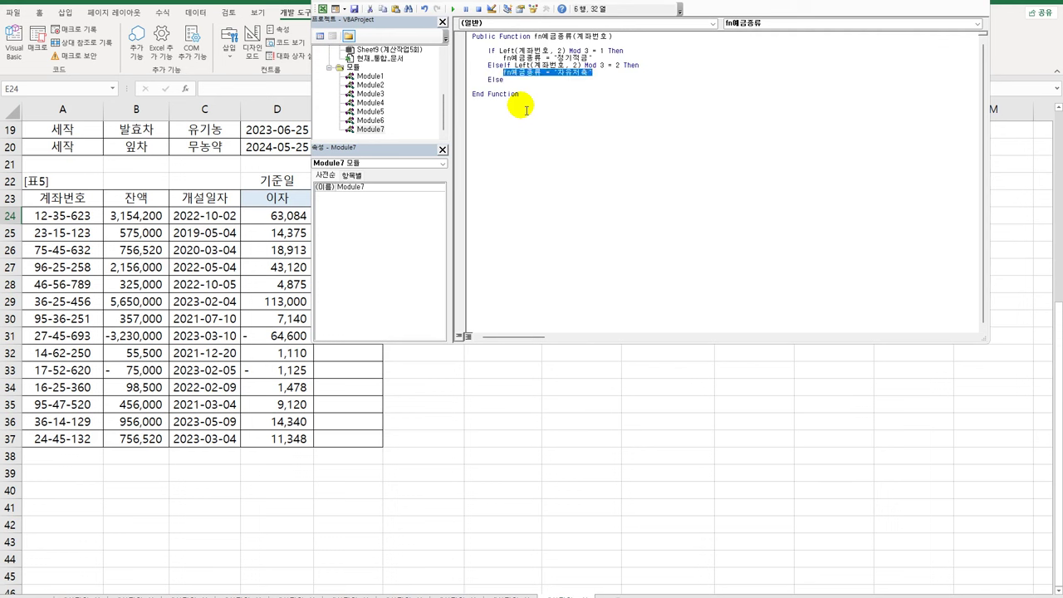
{"action": "key", "text": "ctrl+c"}
{"action": "key", "text": "Down"}
{"action": "key", "text": "Down"}
{"action": "key", "text": "ctrl+v"}
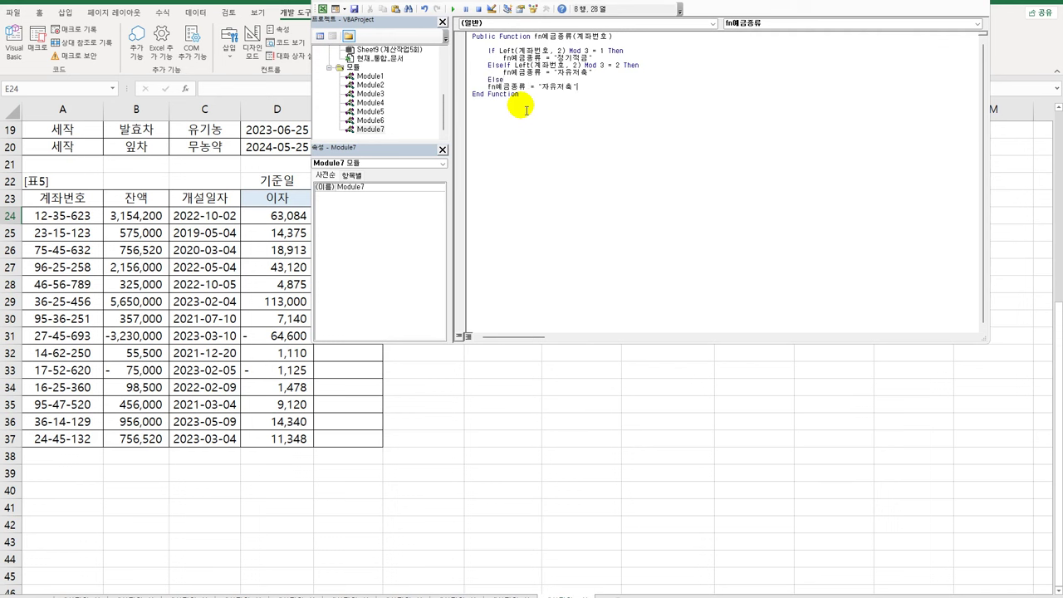
{"action": "key", "text": "Home"}
{"action": "key", "text": "Tab"}
Change the value assigned in the Else branch to "연금저축" and close the block with End If.
{"action": "key", "text": "End"}
{"action": "key", "text": "shift+Left"}
{"action": "key", "text": "shift+Left"}
{"action": "key", "text": "Delete"}
{"action": "type", "text": "연ㄱ"}
{"action": "key", "text": "Return"}
{"action": "type", "text": "End If"}
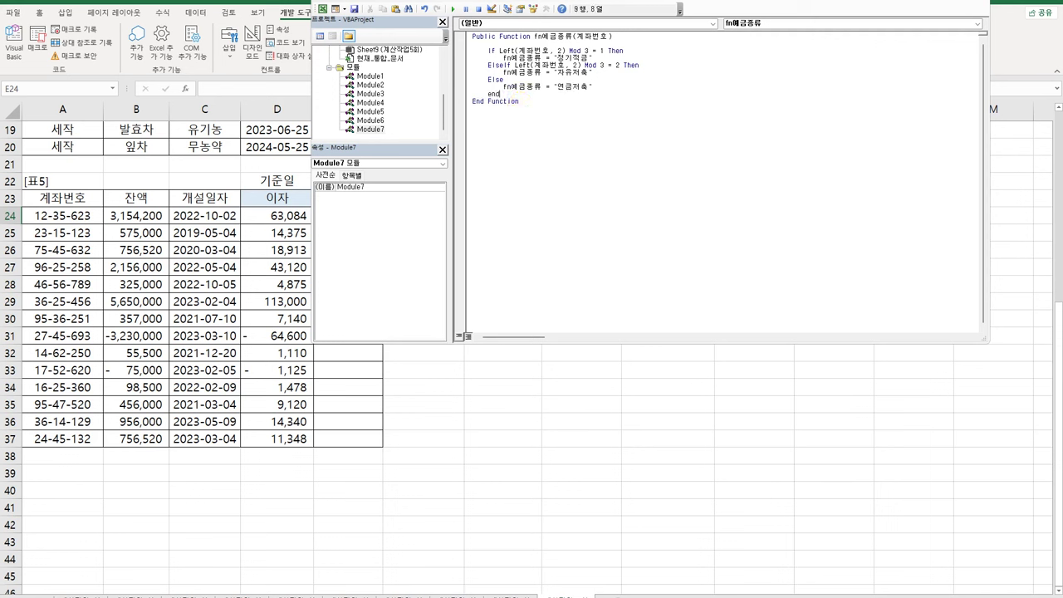
{"action": "key", "text": "Return"}
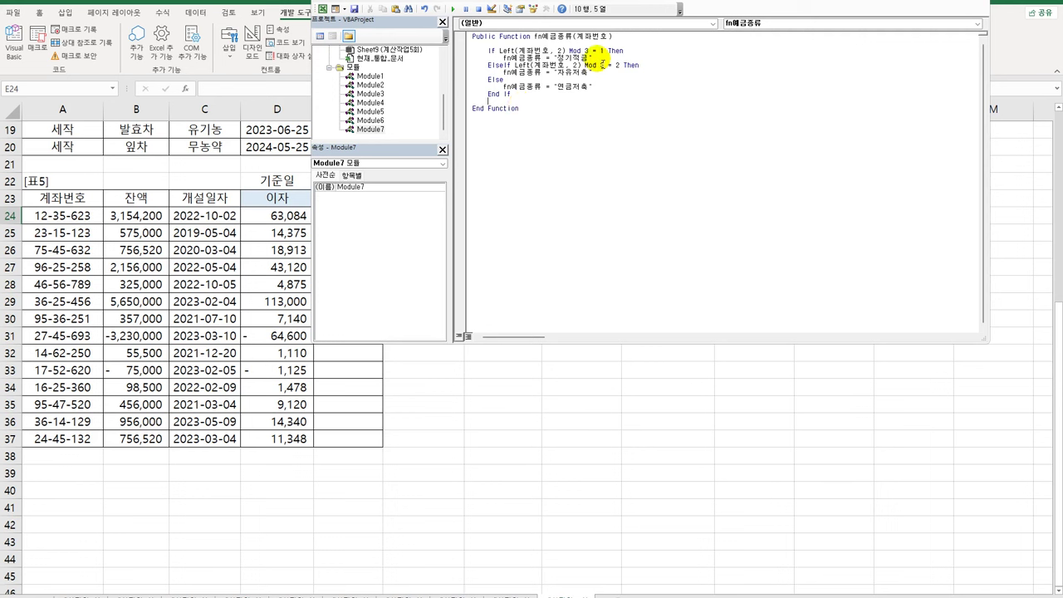
Close the Visual Basic editor and return to the worksheet.
{"action": "left_click", "coordinate": [596, 60]}
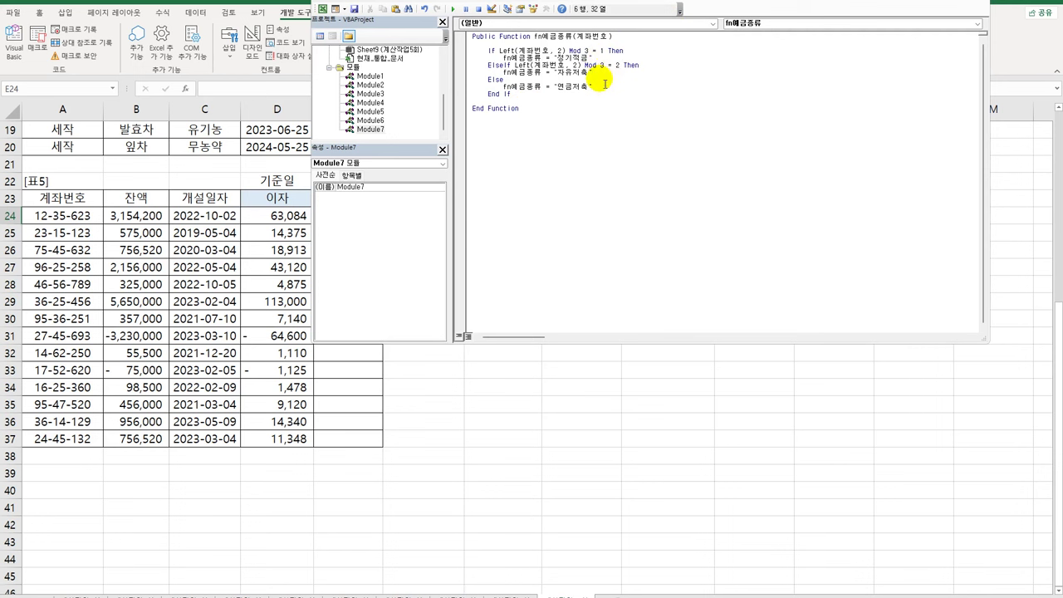
{"action": "left_click", "coordinate": [601, 79]}
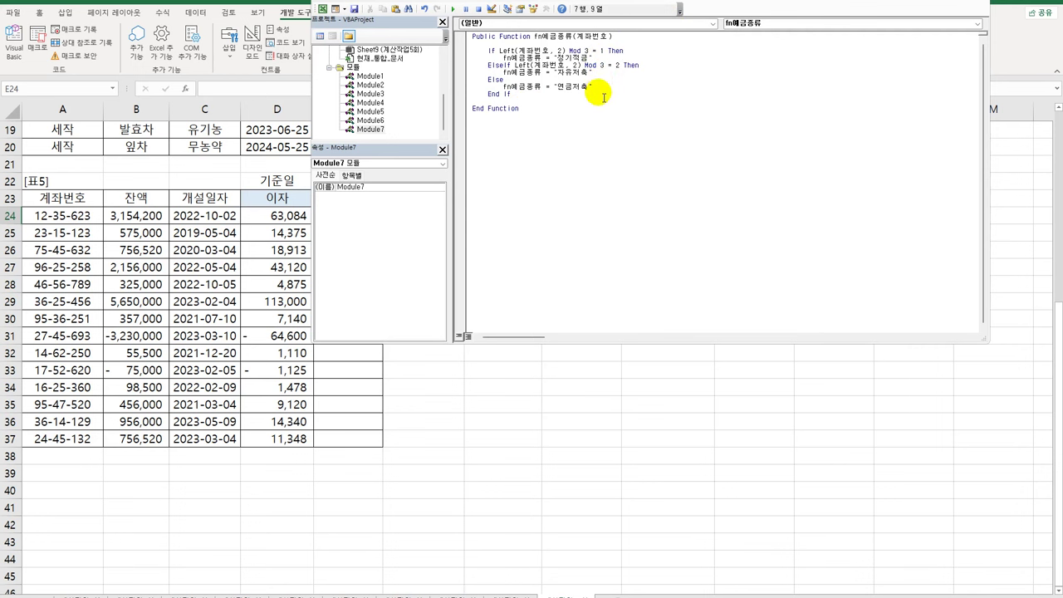
{"action": "left_click", "coordinate": [603, 93]}
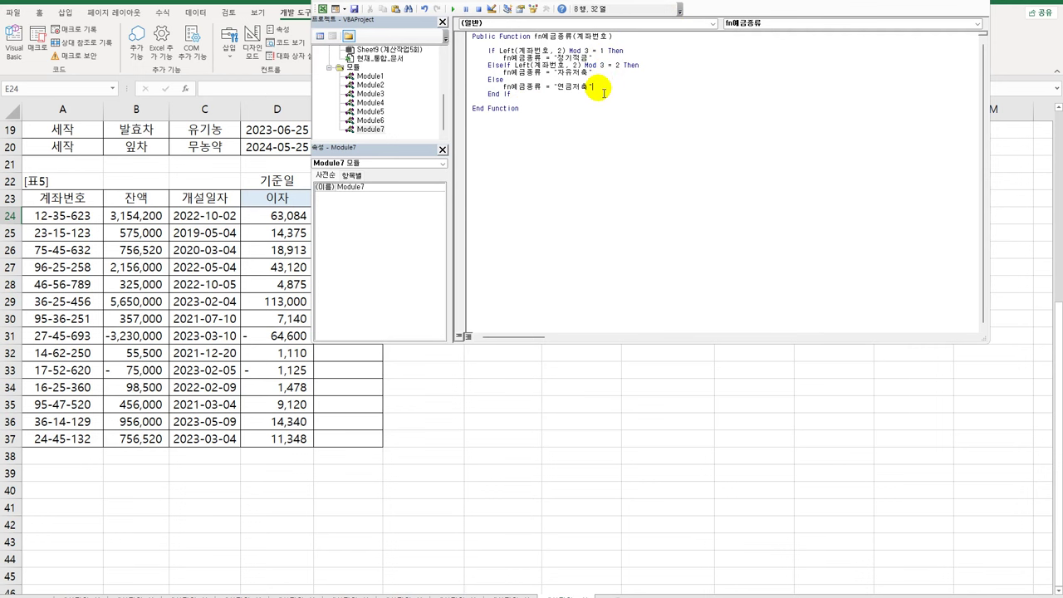
{"action": "left_click", "coordinate": [997, 17]}
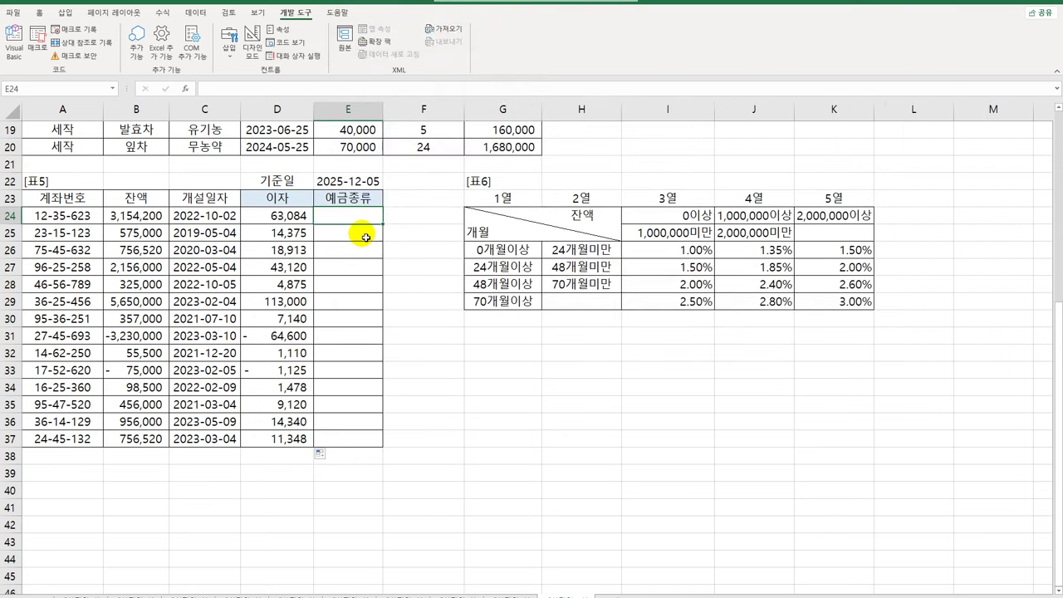
Insert the user-defined function fn예금종류 in cell E24 with A24 as its 계좌번호 argument.
{"action": "left_click", "coordinate": [185, 89]}
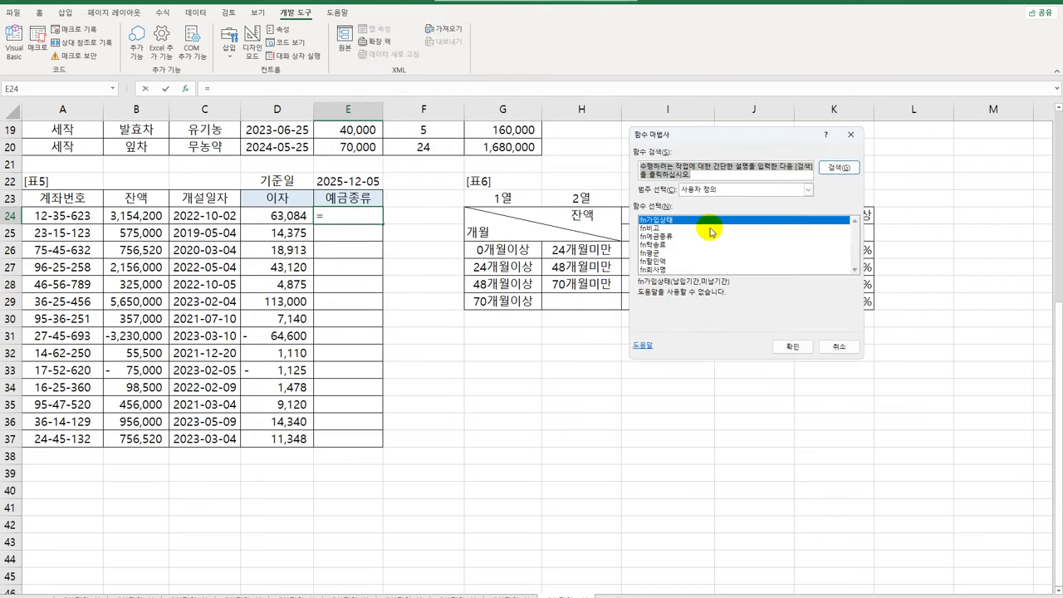
{"action": "left_click", "coordinate": [673, 236]}
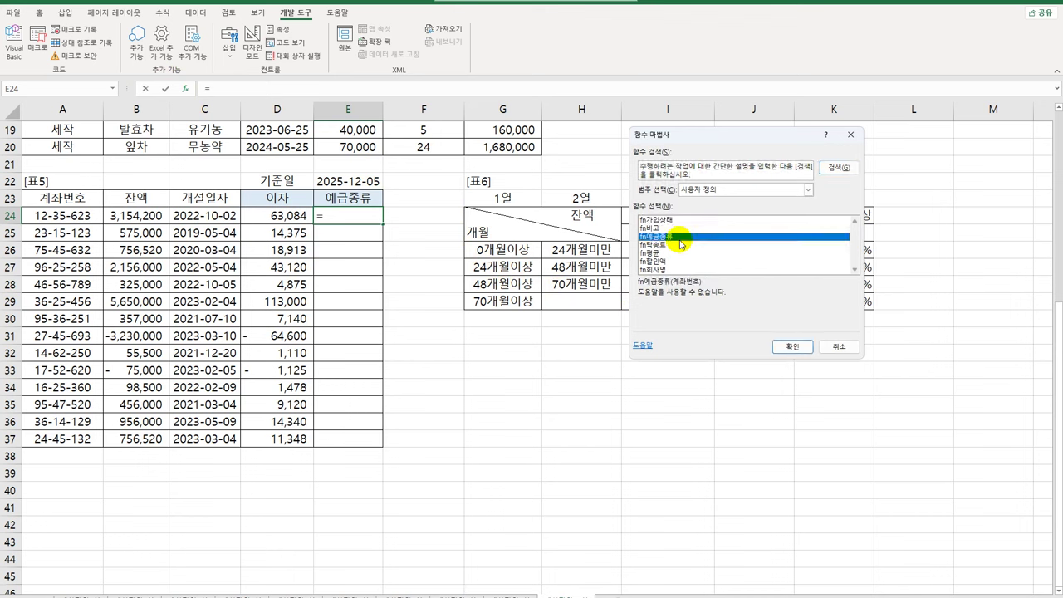
{"action": "left_click", "coordinate": [767, 347]}
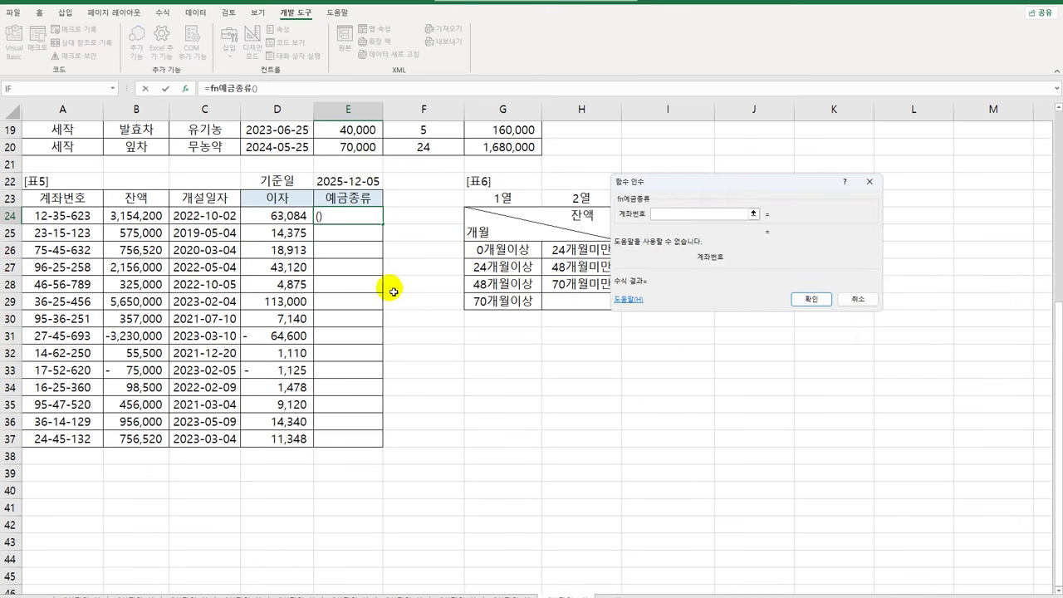
{"action": "left_click", "coordinate": [229, 222]}
{"action": "left_click", "coordinate": [70, 209]}
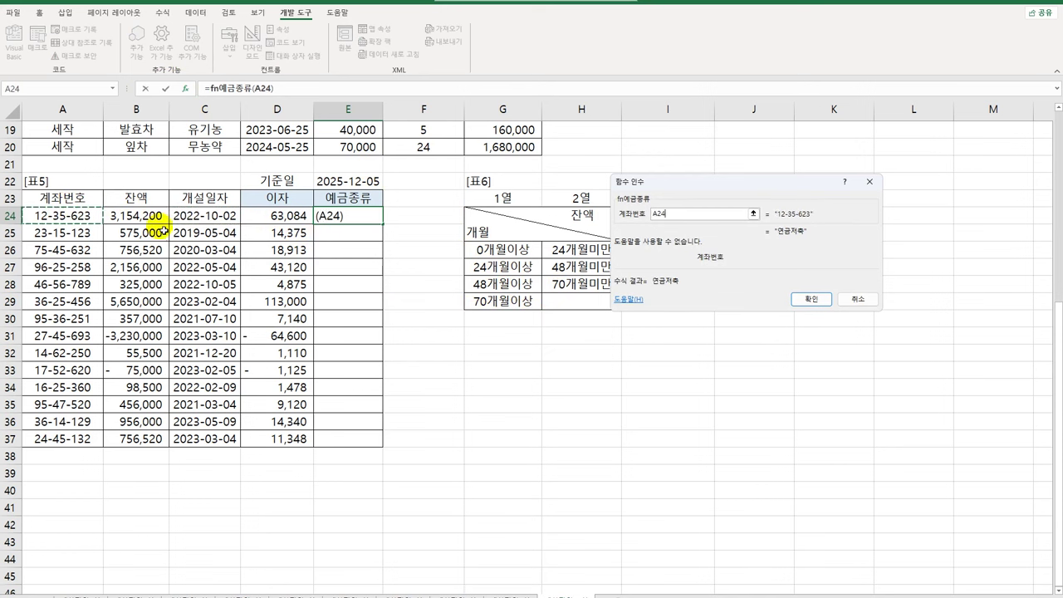
{"action": "left_click", "coordinate": [811, 299]}
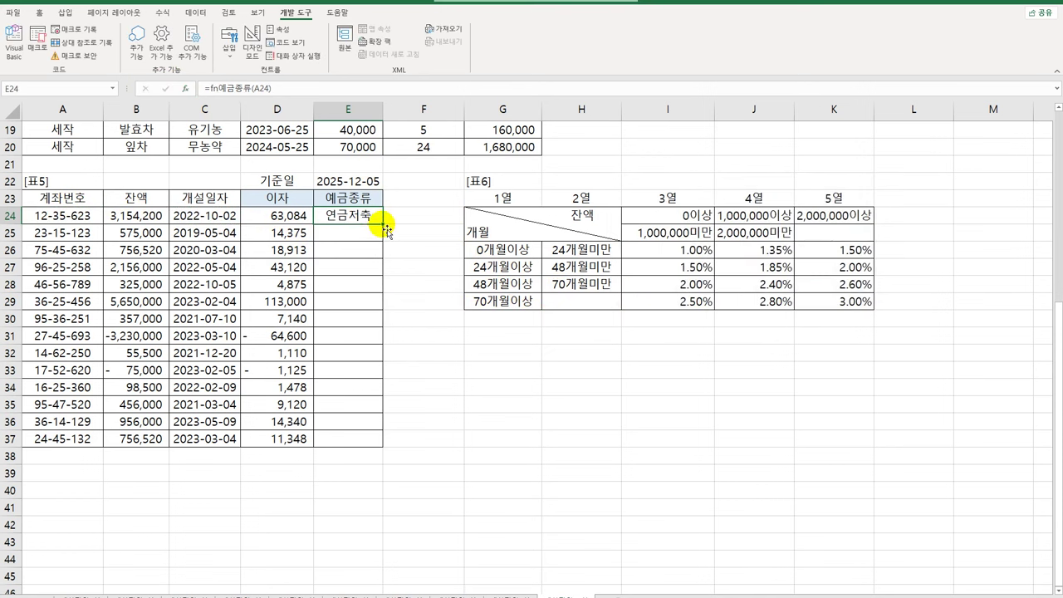
Fill the fn예금종류 formula from E24 down the 예금종류 column to E37 and check the last row's formula.
{"action": "double_click", "coordinate": [382, 224]}
{"action": "left_click", "coordinate": [343, 445]}
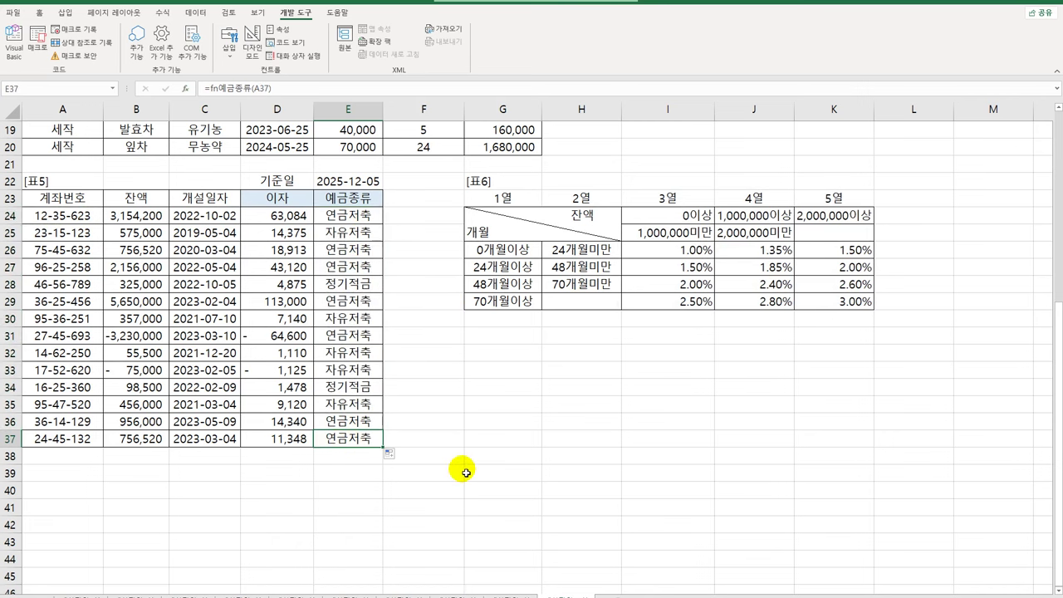
{"action": "scroll", "coordinate": [466, 472], "scroll_direction": "up", "scroll_amount": 3}
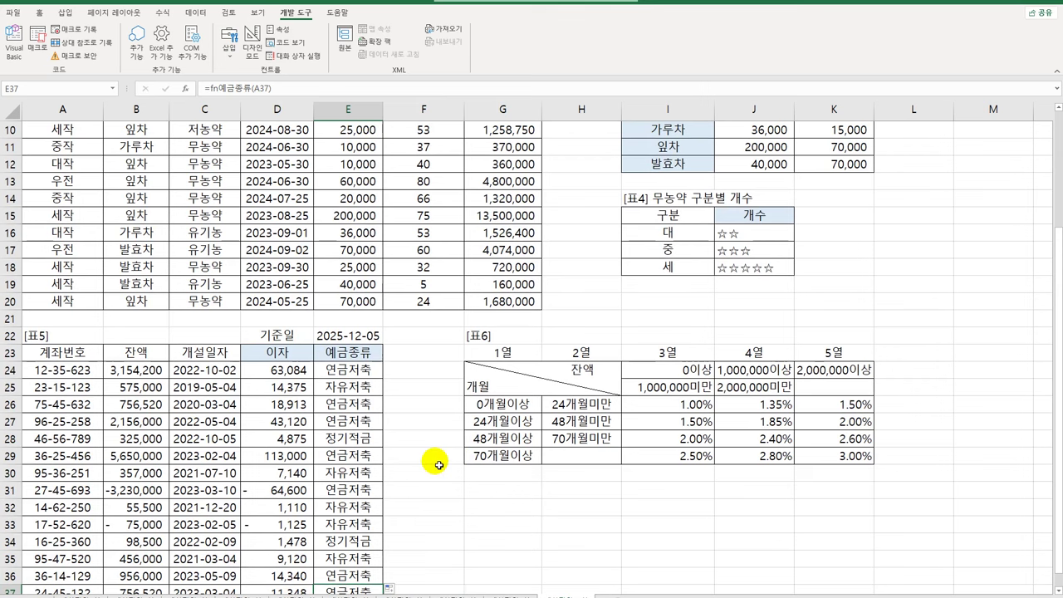
{"action": "scroll", "coordinate": [438, 464], "scroll_direction": "up", "scroll_amount": 3}
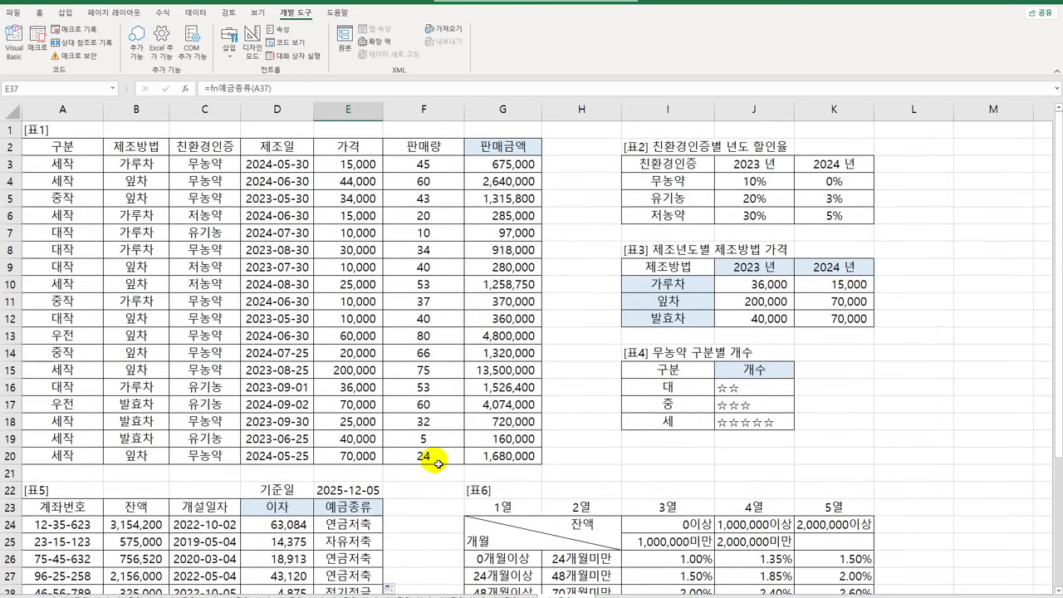